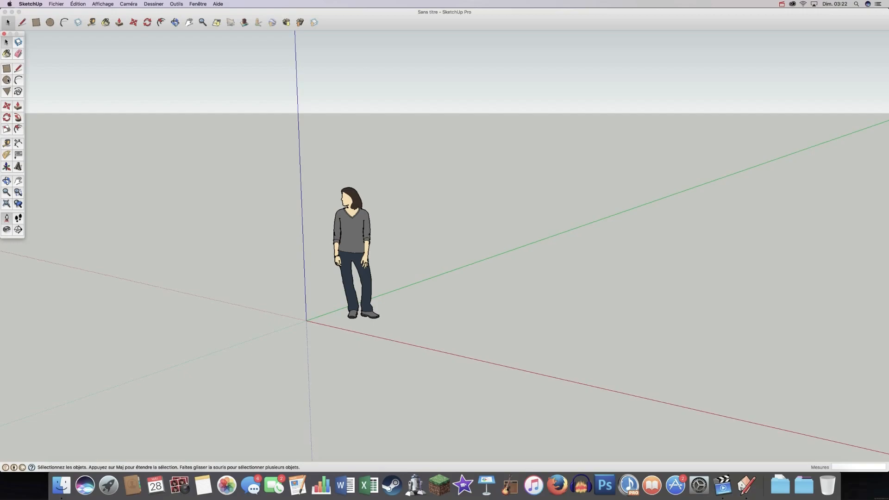
Delete the default standing person figure from the model
{"action": "left_click", "coordinate": [350, 222]}
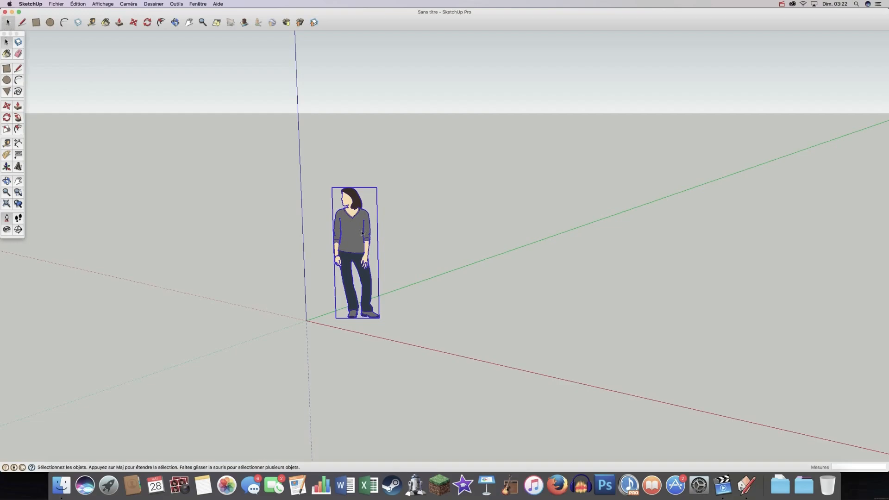
{"action": "key", "text": "Delete"}
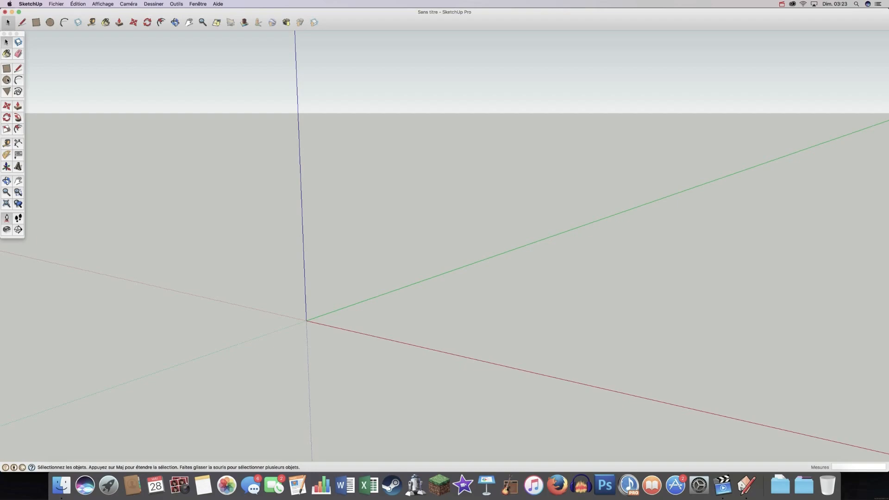
Try a flat circle of about 3076 mm radius centred on the origin and undo it
{"action": "left_click", "coordinate": [7, 80]}
{"action": "left_click", "coordinate": [306, 321]}
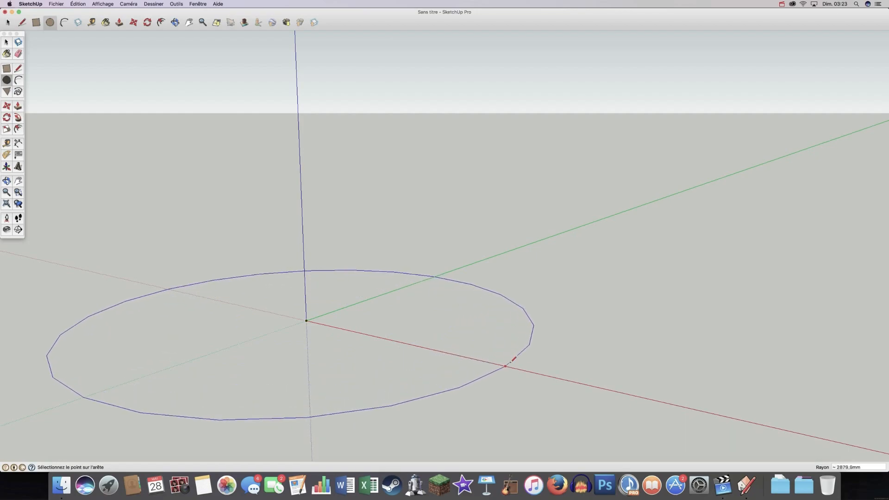
{"action": "left_click", "coordinate": [523, 368]}
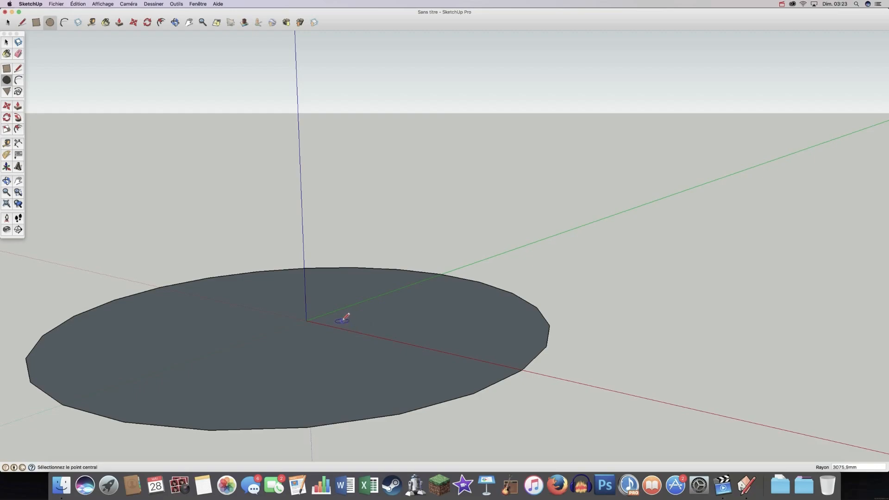
{"action": "middle_click_drag", "start_coordinate": [369, 309], "coordinate": [373, 343]}
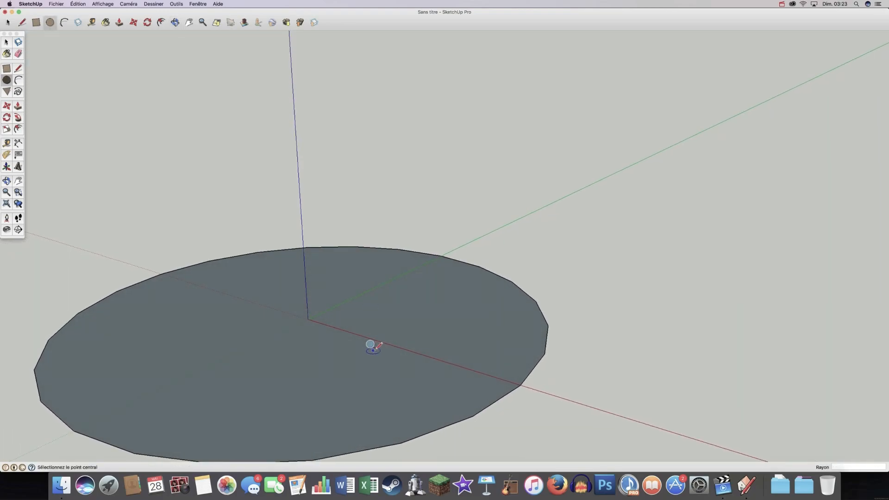
{"action": "scroll", "coordinate": [393, 301], "scroll_direction": "down", "scroll_amount": 3}
{"action": "middle_click_drag", "start_coordinate": [393, 301], "coordinate": [392, 346]}
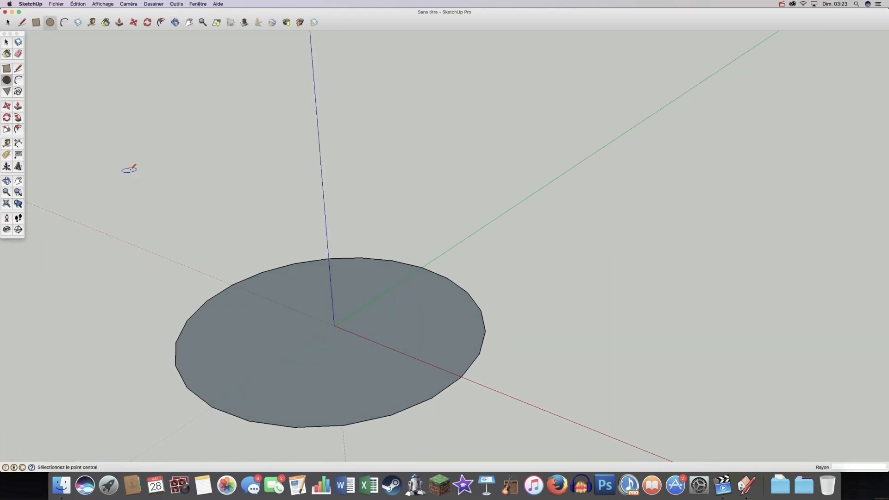
{"action": "left_click", "coordinate": [78, 4]}
{"action": "left_click", "coordinate": [82, 13]}
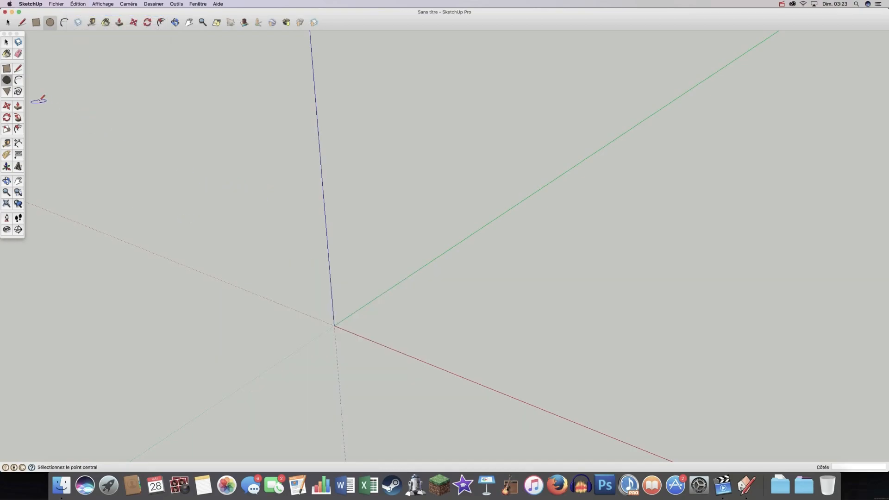
Draw a circle of 500 mm radius centred on the origin, check its edge, and undo it
{"action": "left_click", "coordinate": [6, 81]}
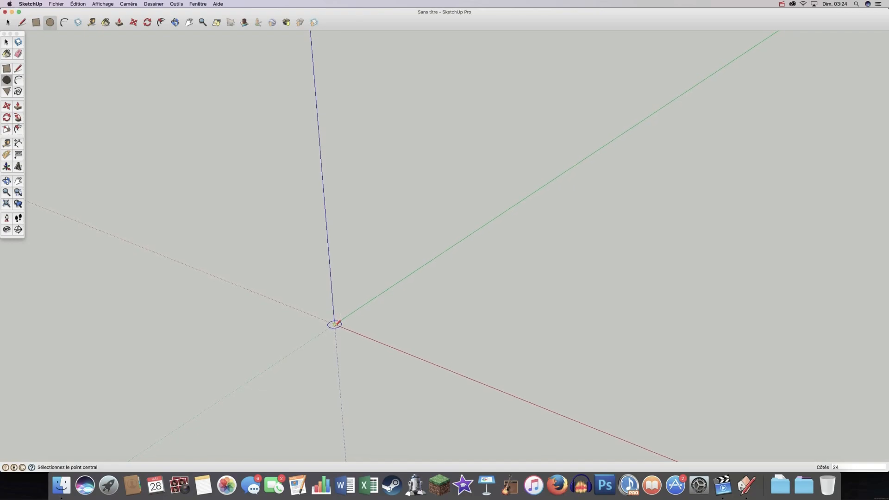
{"action": "left_click", "coordinate": [335, 324]}
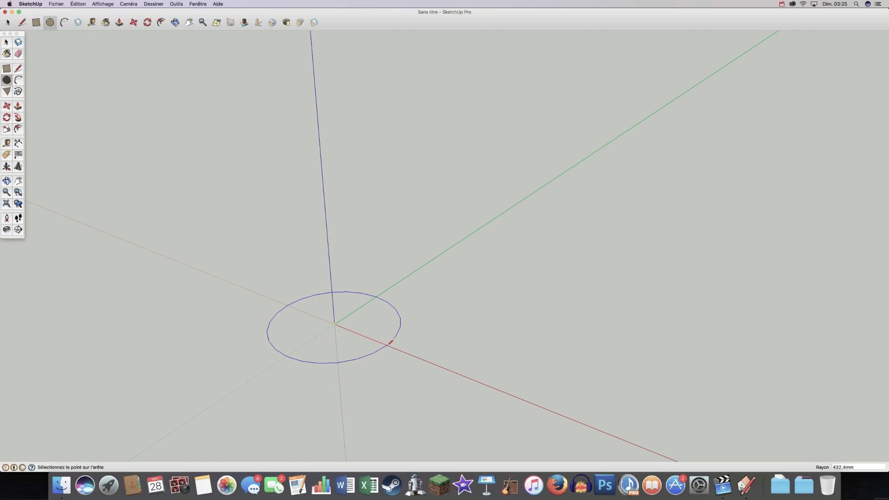
{"action": "type", "text": "500"}
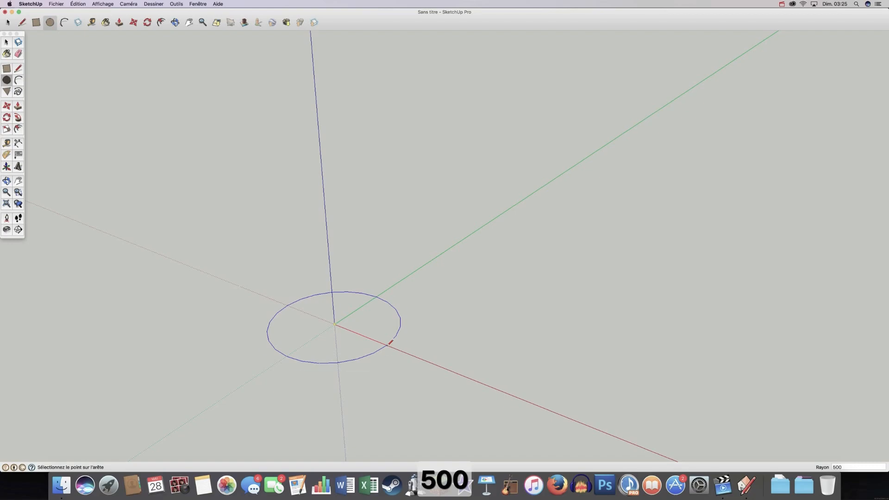
{"action": "key", "text": "Return"}
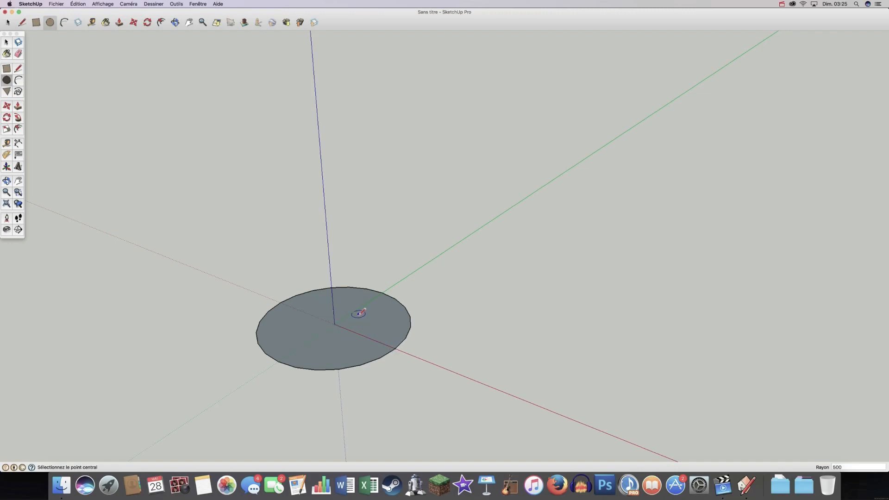
{"action": "scroll", "coordinate": [398, 346], "scroll_direction": "up", "scroll_amount": 5}
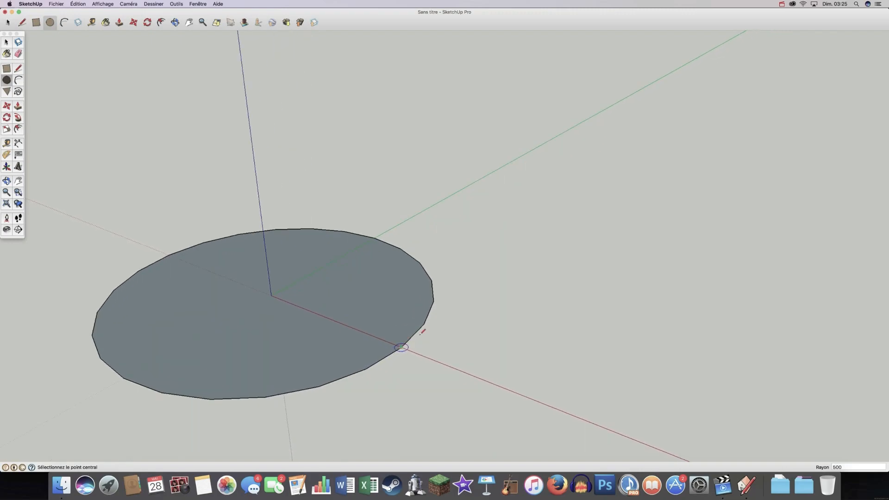
{"action": "scroll", "coordinate": [403, 346], "scroll_direction": "down", "scroll_amount": 5}
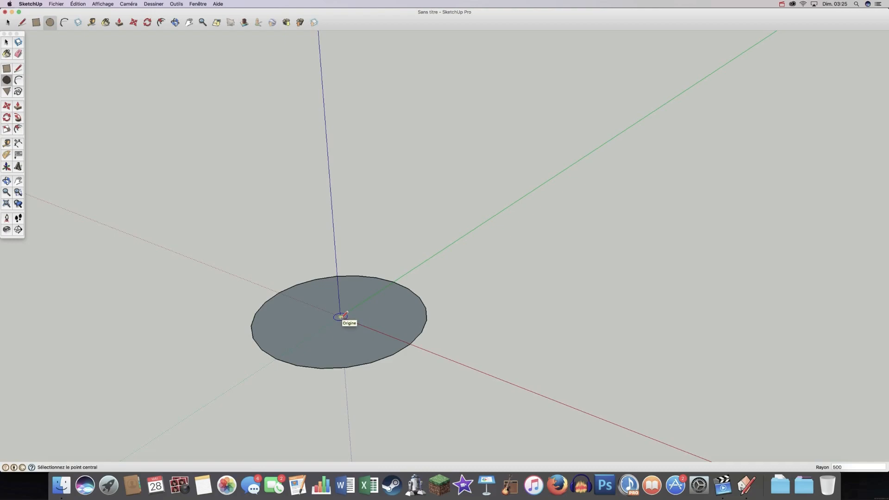
{"action": "left_click", "coordinate": [79, 4]}
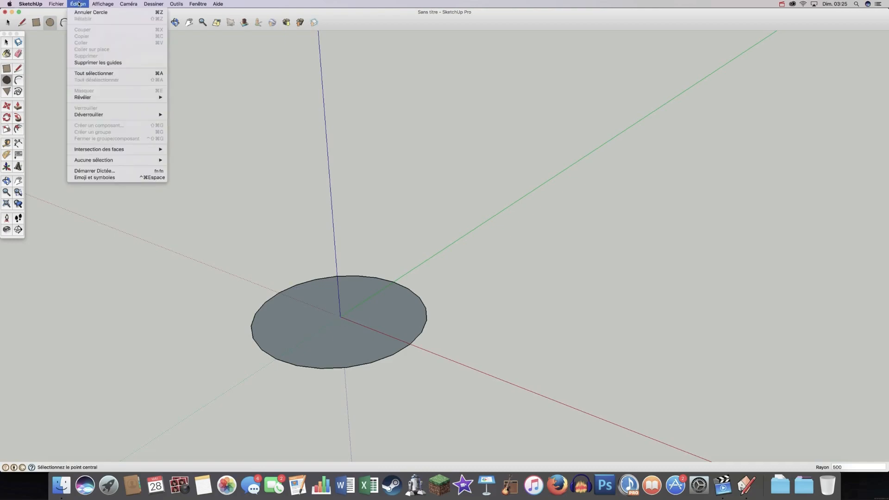
{"action": "left_click", "coordinate": [83, 12]}
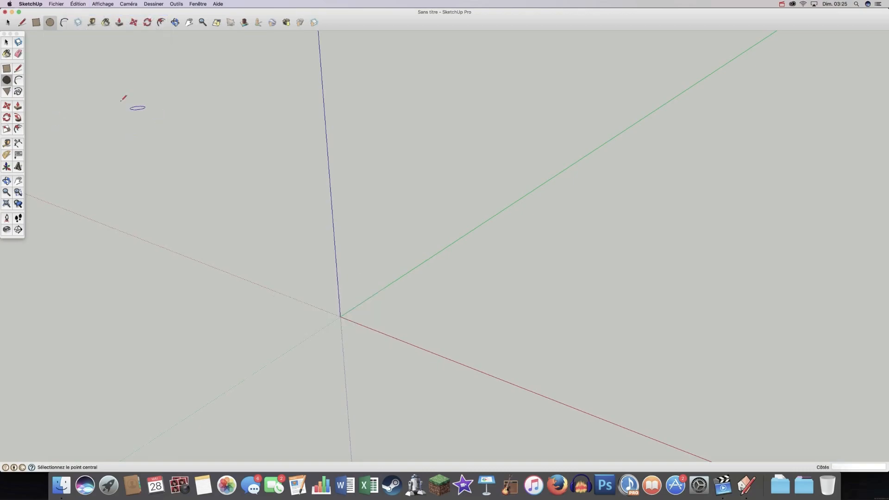
Draw a circle with 500 sides and a 400 mm radius on the ground, centred on the origin
{"action": "left_click", "coordinate": [8, 81]}
{"action": "left_click", "coordinate": [341, 316]}
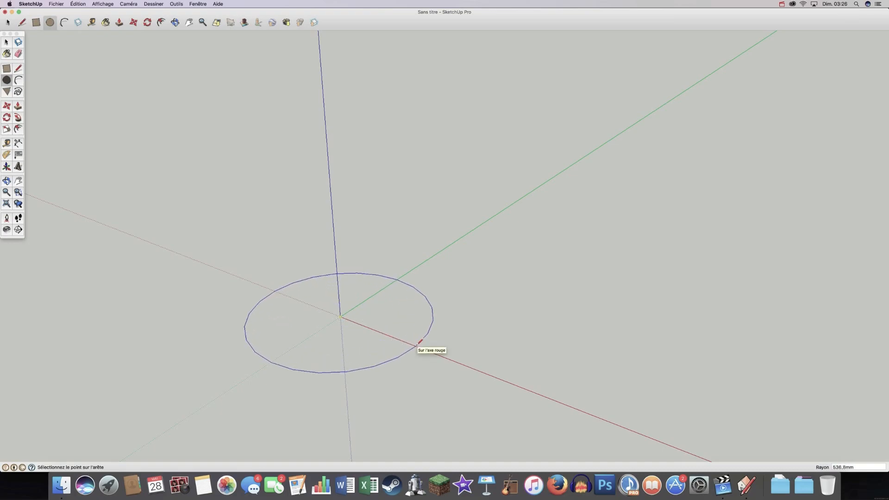
{"action": "type", "text": "500s"}
{"action": "key", "text": "Return"}
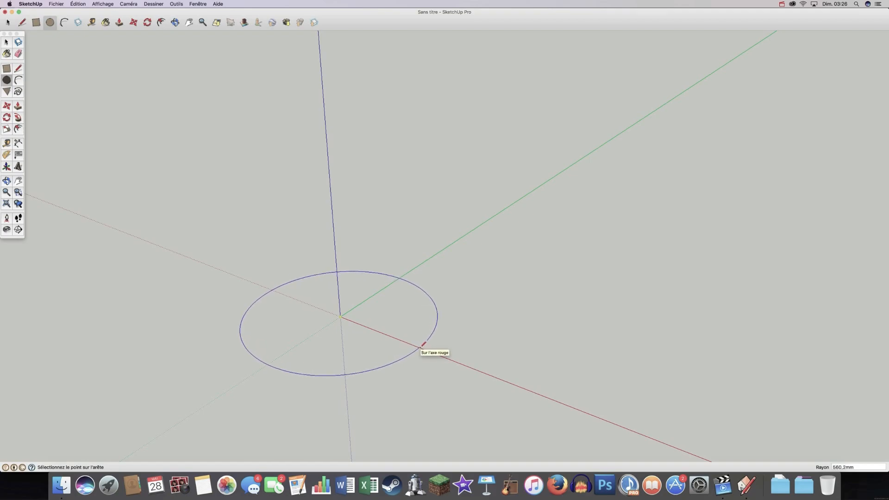
{"action": "type", "text": "400"}
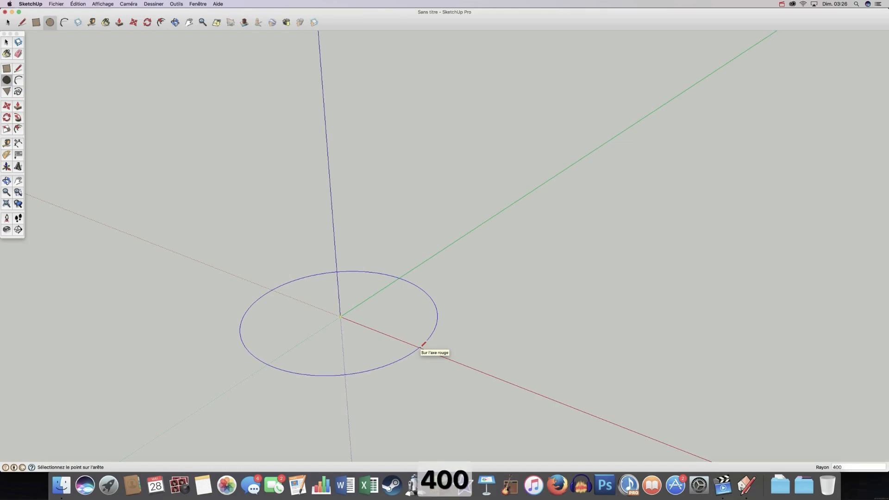
{"action": "key", "text": "Return"}
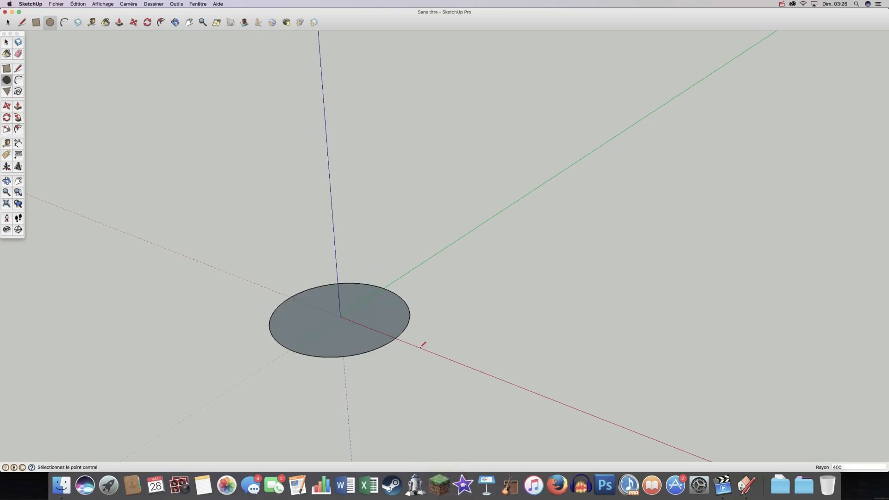
{"action": "key", "text": "space"}
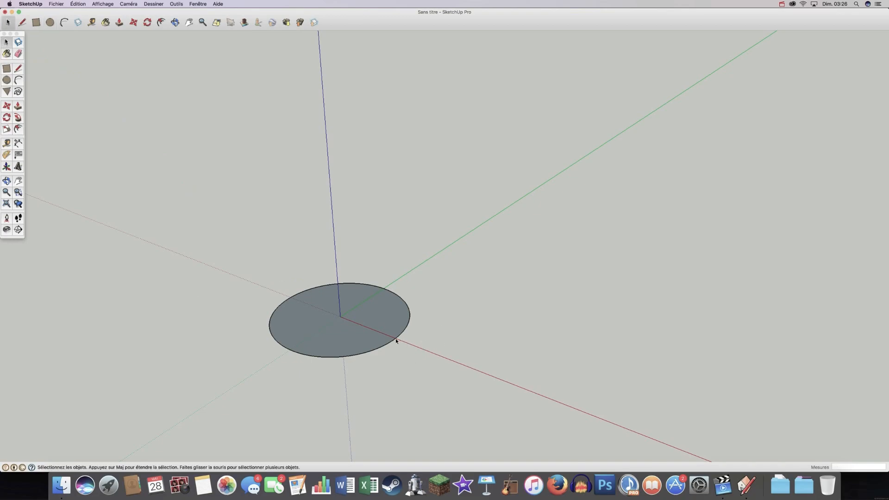
Examine the smoothness of the circle's edge up close and select the whole edge
{"action": "scroll", "coordinate": [397, 340], "scroll_direction": "up", "scroll_amount": 5}
{"action": "scroll", "coordinate": [397, 340], "scroll_direction": "up", "scroll_amount": 5}
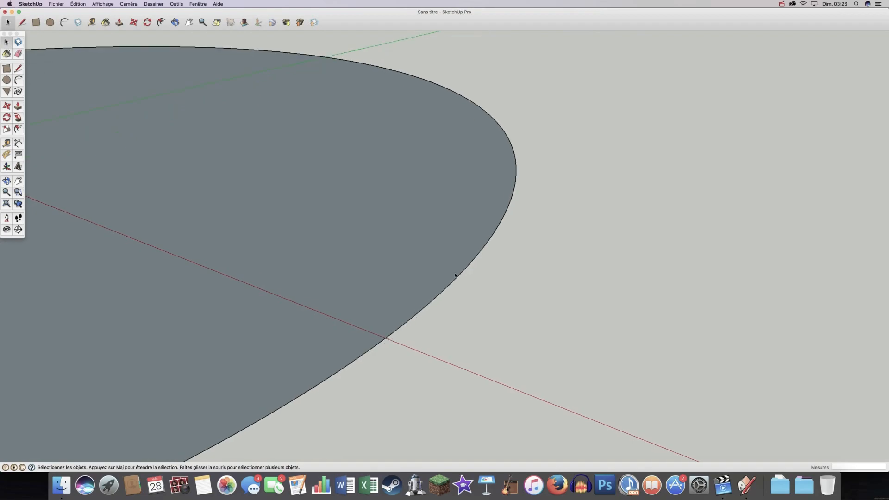
{"action": "left_click", "coordinate": [389, 337]}
{"action": "left_click", "coordinate": [391, 344]}
{"action": "middle_click_drag", "start_coordinate": [443, 383], "coordinate": [780, 290]}
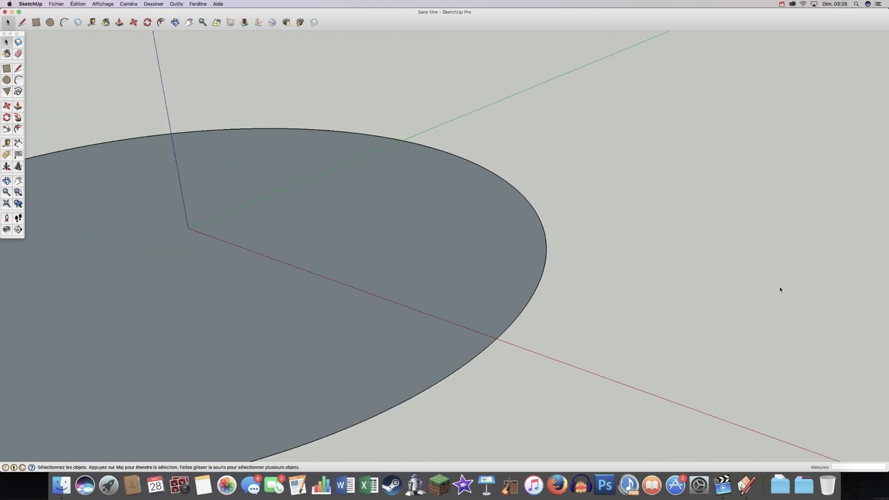
{"action": "key", "text": "super+shift+e"}
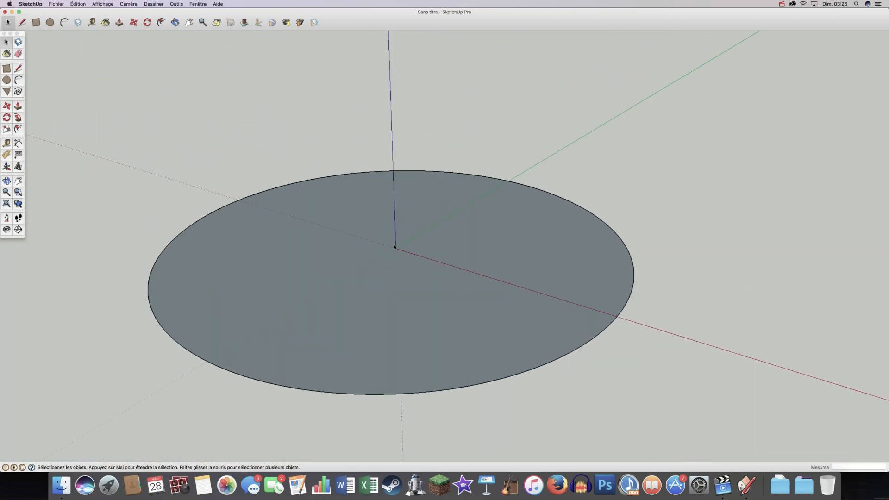
{"action": "left_click", "coordinate": [602, 333]}
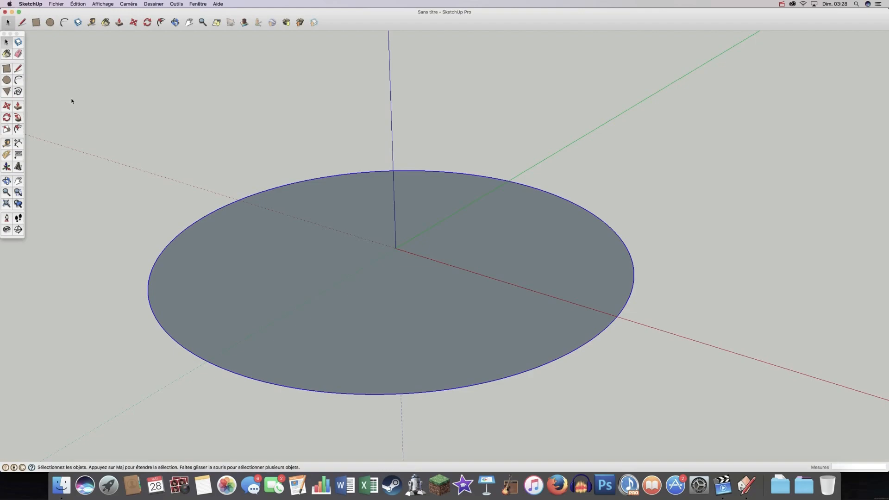
Draw a 300 mm line from the circle's centre up the blue axis and continue it 200 mm parallel to the red axis
{"action": "left_click", "coordinate": [19, 69]}
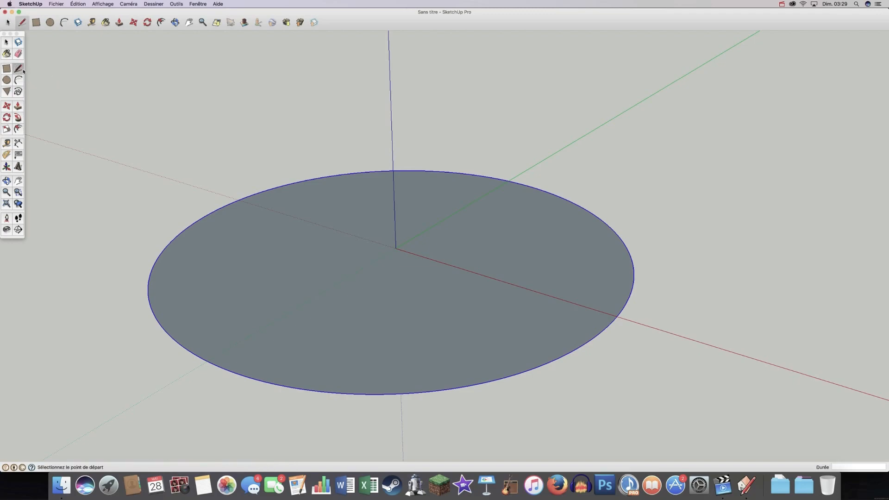
{"action": "left_click", "coordinate": [396, 247]}
{"action": "scroll", "coordinate": [398, 253], "scroll_direction": "down", "scroll_amount": 5}
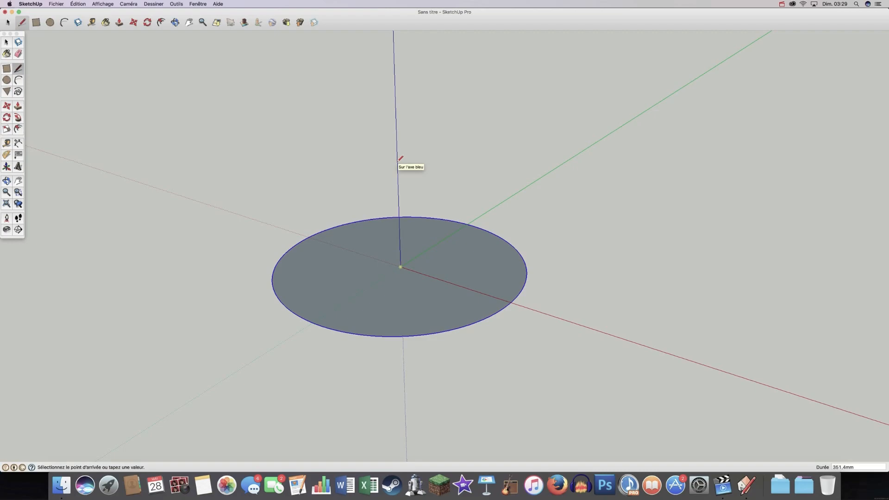
{"action": "type", "text": "300"}
{"action": "key", "text": "Return"}
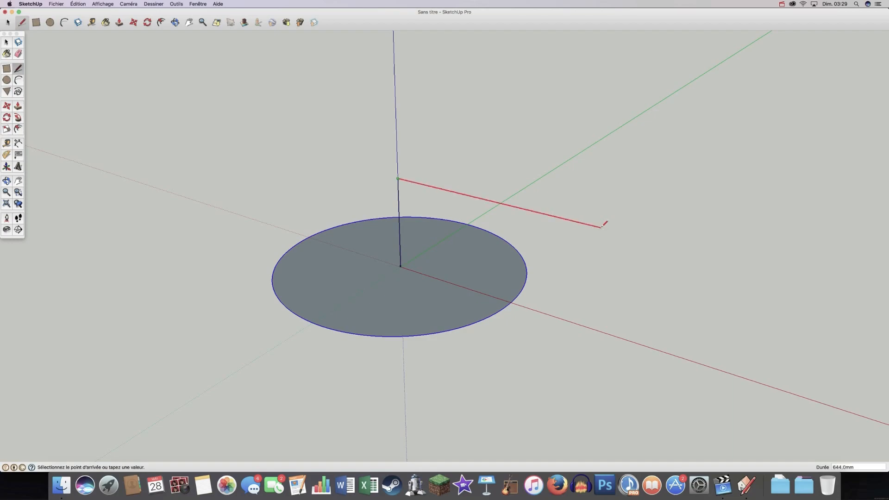
{"action": "type", "text": "200"}
{"action": "key", "text": "Return"}
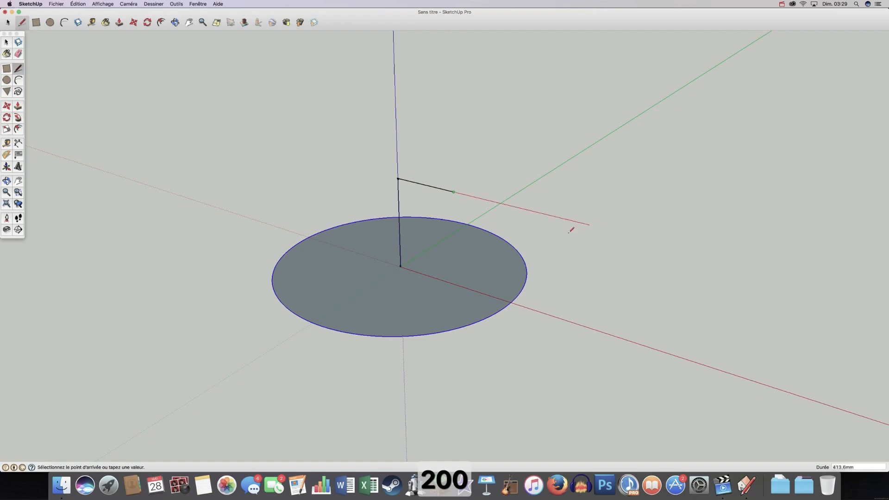
Close the vertical profile with a sloping line to the circle's edge on the red axis and a line back to the origin
{"action": "scroll", "coordinate": [518, 309], "scroll_direction": "up", "scroll_amount": 6}
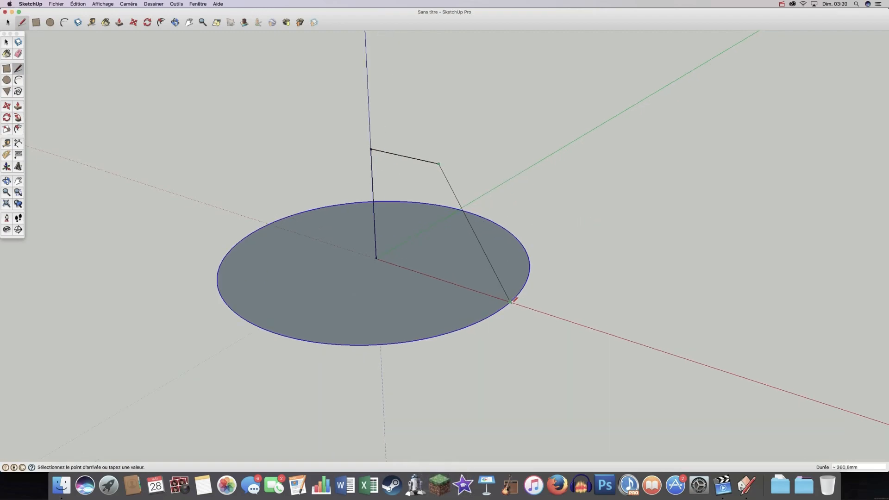
{"action": "scroll", "coordinate": [512, 297], "scroll_direction": "up", "scroll_amount": 4}
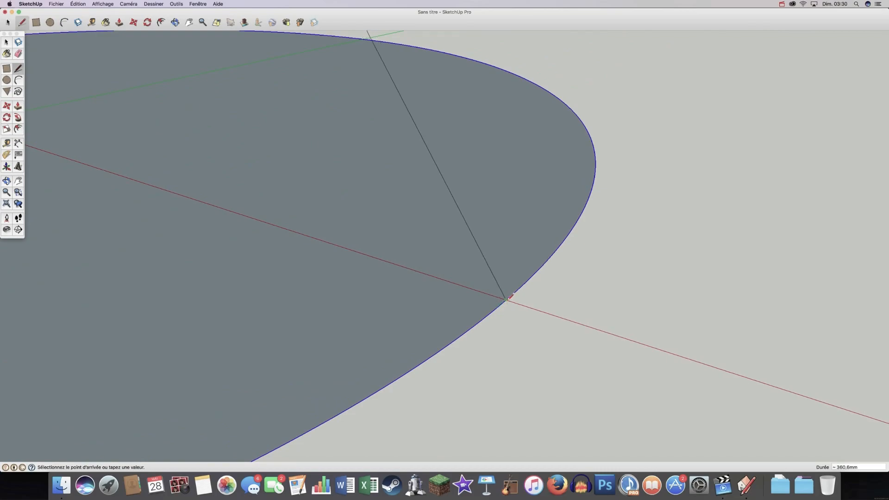
{"action": "left_click", "coordinate": [508, 298]}
{"action": "scroll", "coordinate": [556, 300], "scroll_direction": "down", "scroll_amount": 5}
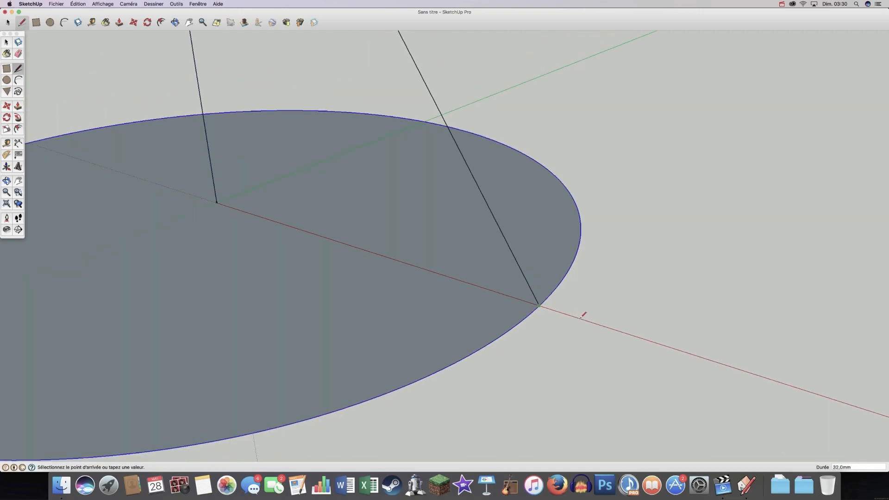
{"action": "left_click", "coordinate": [401, 261]}
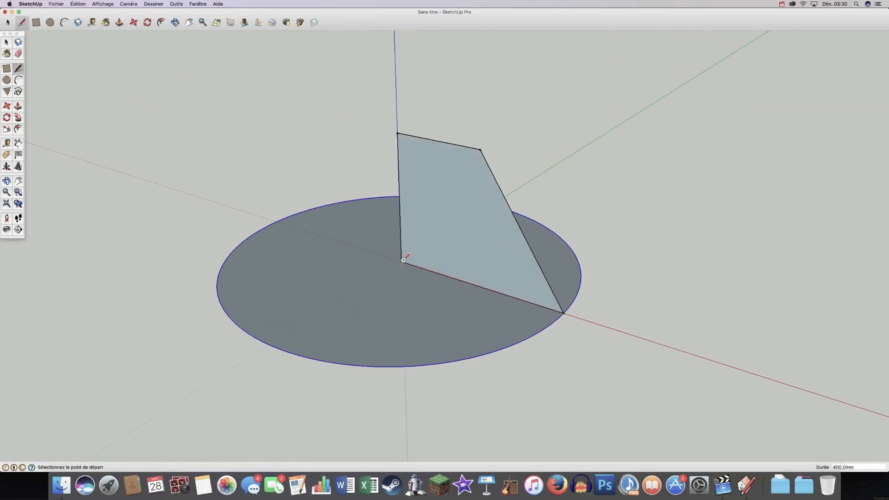
Sweep the vertical trapezoid around the 400 mm radius circle face with Follow Me to form the truncated cone
{"action": "left_click", "coordinate": [7, 42]}
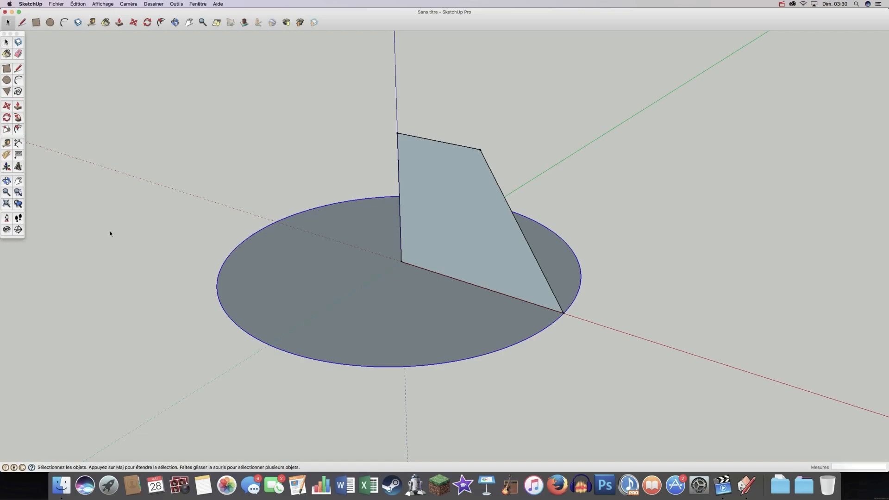
{"action": "left_click", "coordinate": [350, 276]}
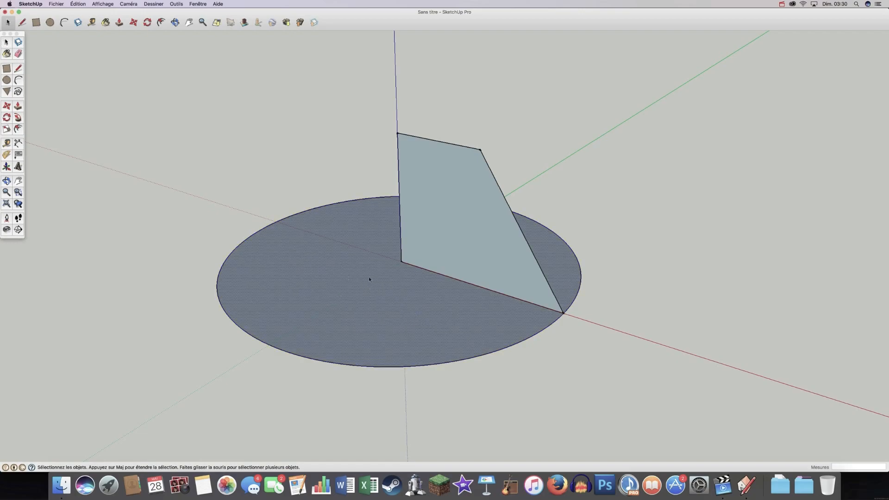
{"action": "left_click", "coordinate": [18, 117]}
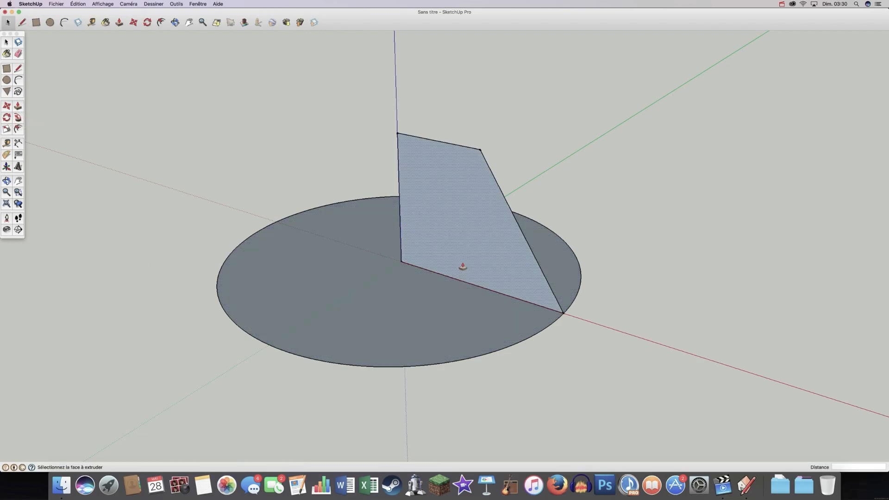
{"action": "left_click", "coordinate": [497, 259]}
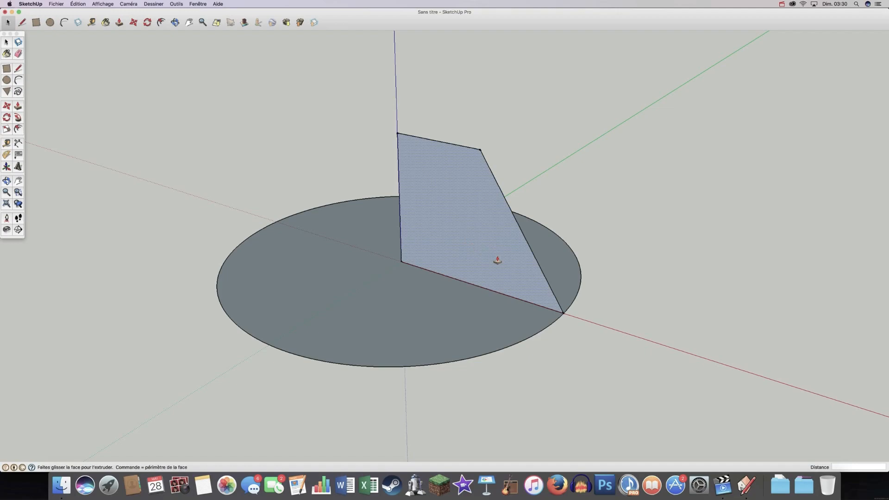
{"action": "left_click", "coordinate": [499, 260]}
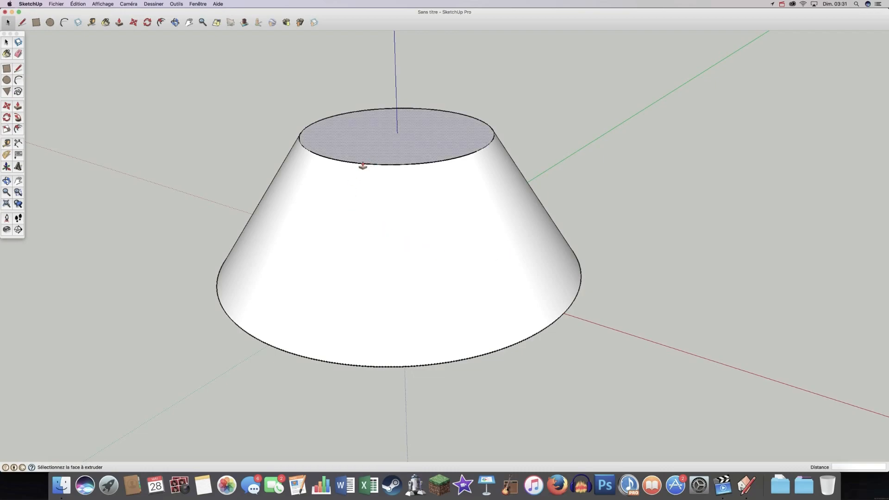
Examine the truncated cone's smoothness along its base edge and select its side surface to check that it is one continuous face
{"action": "left_click", "coordinate": [7, 44]}
{"action": "middle_click_drag", "start_coordinate": [598, 318], "coordinate": [514, 334]}
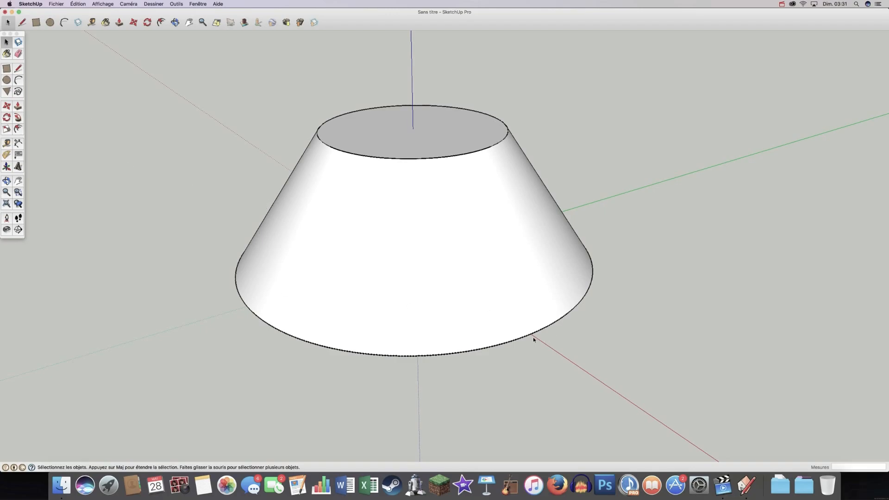
{"action": "scroll", "coordinate": [526, 339], "scroll_direction": "up", "scroll_amount": 10}
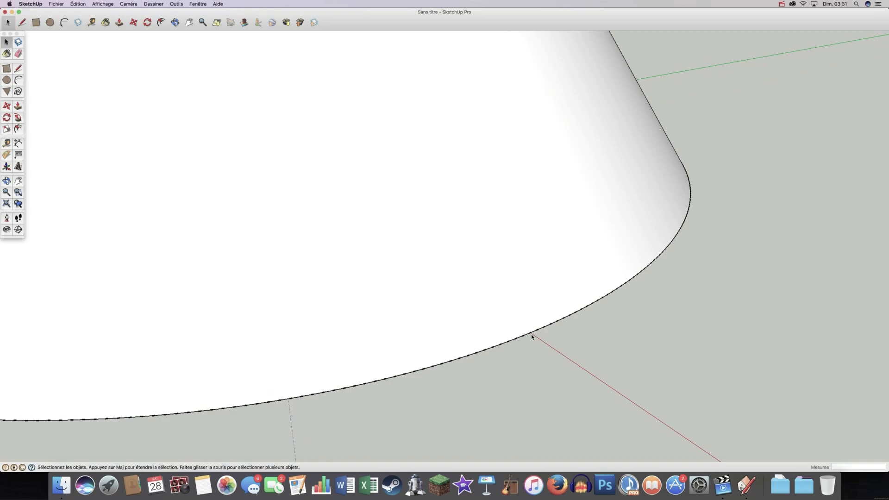
{"action": "scroll", "coordinate": [567, 355], "scroll_direction": "down", "scroll_amount": 10}
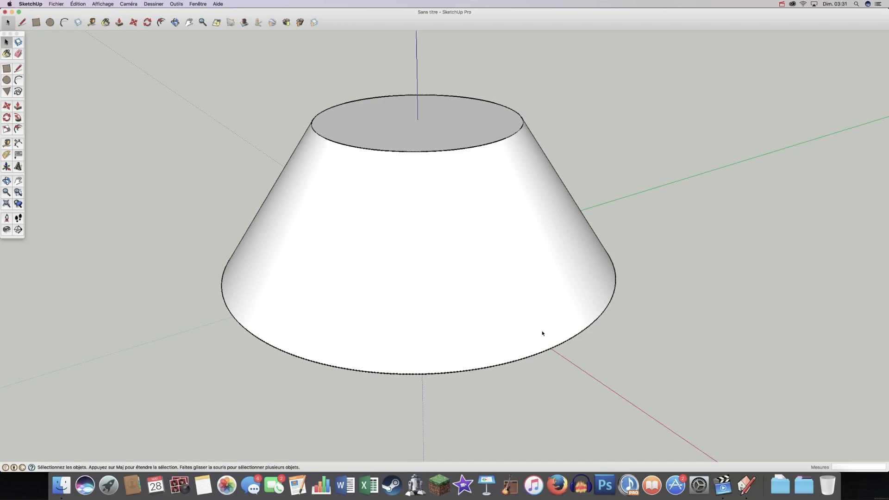
{"action": "left_click", "coordinate": [512, 310]}
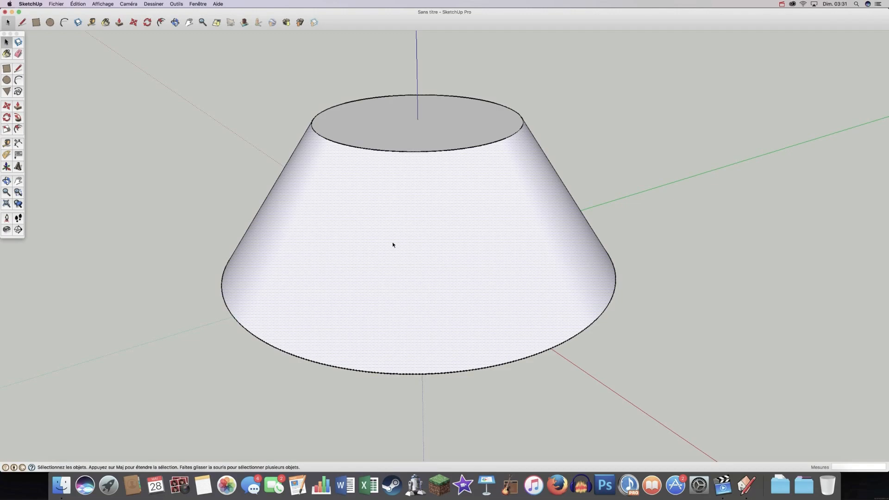
{"action": "left_click", "coordinate": [659, 200]}
{"action": "key", "text": "o"}
{"action": "mouse_move", "coordinate": [472, 361]}
{"action": "left_mouse_down"}
{"action": "mouse_move", "coordinate": [621, 321]}
{"action": "mouse_move", "coordinate": [623, 332]}
{"action": "mouse_move", "coordinate": [395, 354]}
{"action": "mouse_move", "coordinate": [581, 331]}
{"action": "mouse_move", "coordinate": [611, 320]}
{"action": "mouse_move", "coordinate": [402, 352]}
{"action": "mouse_move", "coordinate": [516, 353]}
{"action": "mouse_move", "coordinate": [470, 362]}
{"action": "left_mouse_up"}
{"action": "key", "text": "space"}
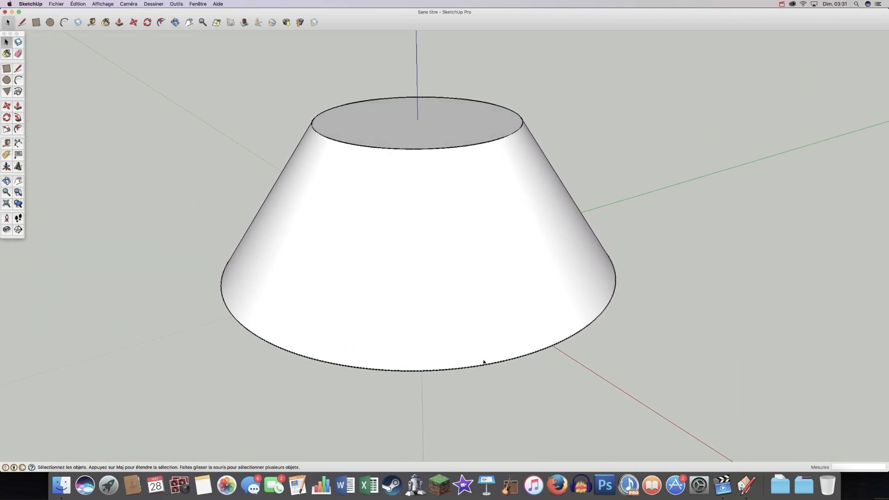
{"action": "key", "text": "o"}
{"action": "left_click_drag", "start_coordinate": [615, 337], "coordinate": [477, 355]}
{"action": "key", "text": "space"}
Draw a line about 361 mm long up the cone's side, from the base edge at the red axis to the top edge
{"action": "left_click", "coordinate": [18, 68]}
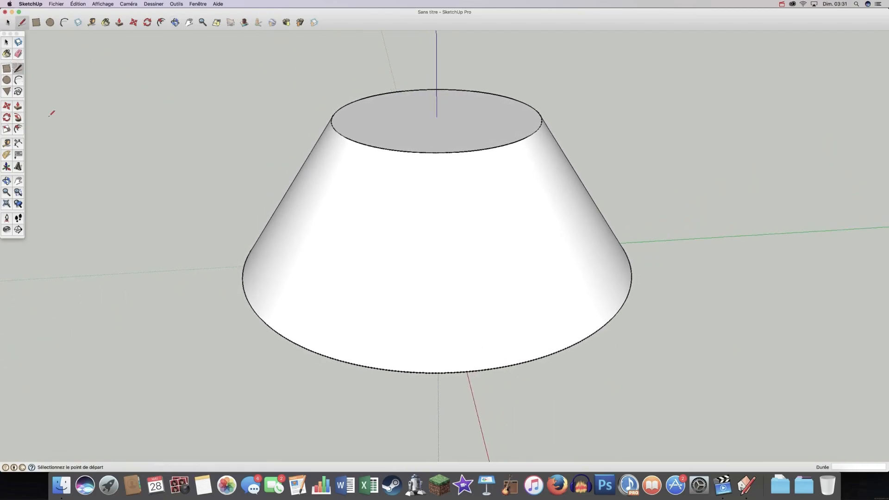
{"action": "scroll", "coordinate": [468, 355], "scroll_direction": "up", "scroll_amount": 4}
{"action": "left_click", "coordinate": [465, 373]}
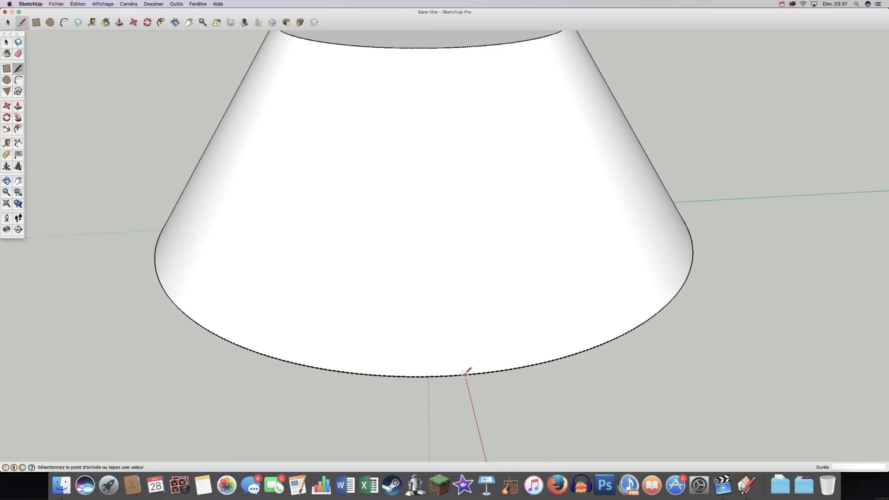
{"action": "scroll", "coordinate": [465, 375], "scroll_direction": "down", "scroll_amount": 4}
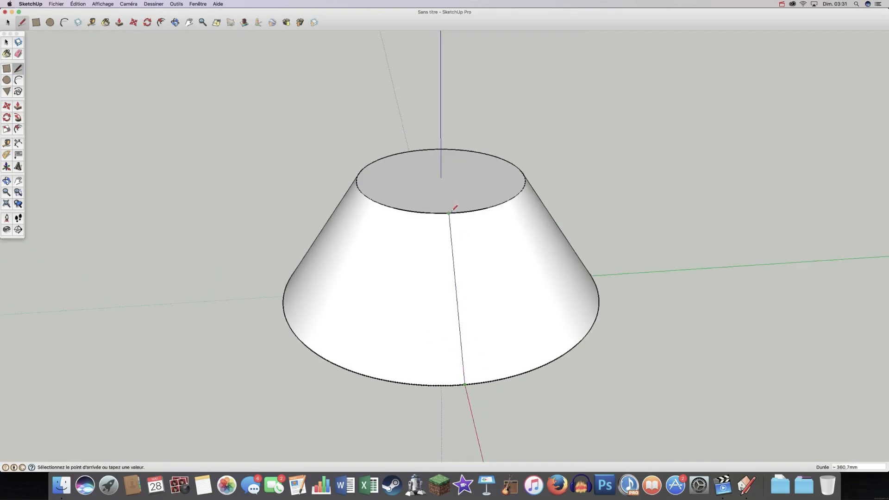
{"action": "scroll", "coordinate": [454, 208], "scroll_direction": "up", "scroll_amount": 5}
{"action": "scroll", "coordinate": [451, 214], "scroll_direction": "up", "scroll_amount": 3}
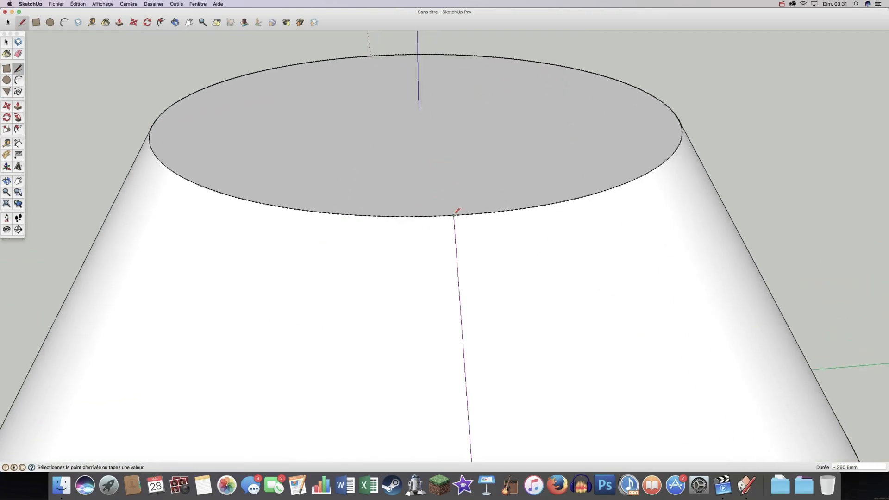
{"action": "left_click", "coordinate": [454, 215]}
{"action": "scroll", "coordinate": [447, 227], "scroll_direction": "down", "scroll_amount": 6}
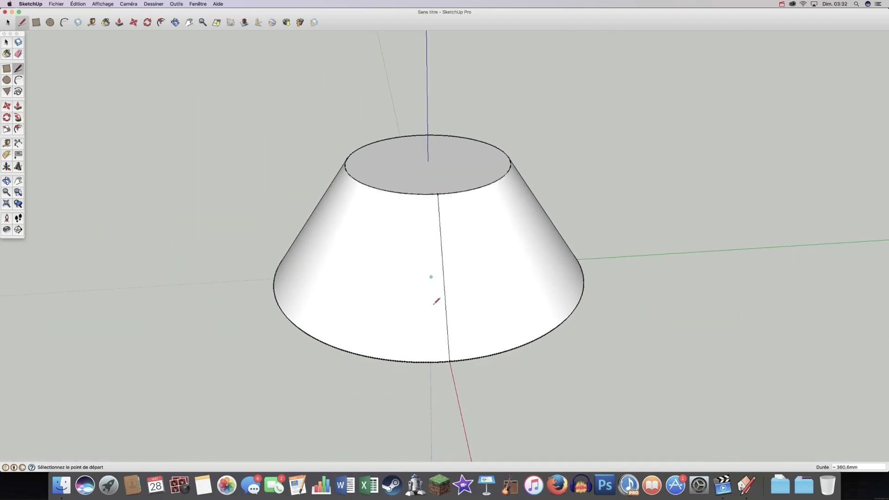
Add two more facet lines up the cone's side, one on each side of the first, joining neighbouring base and top edge endpoints
{"action": "scroll", "coordinate": [446, 343], "scroll_direction": "up", "scroll_amount": 2}
{"action": "scroll", "coordinate": [451, 358], "scroll_direction": "up", "scroll_amount": 3}
{"action": "left_click", "coordinate": [456, 368]}
{"action": "scroll", "coordinate": [456, 369], "scroll_direction": "down", "scroll_amount": 5}
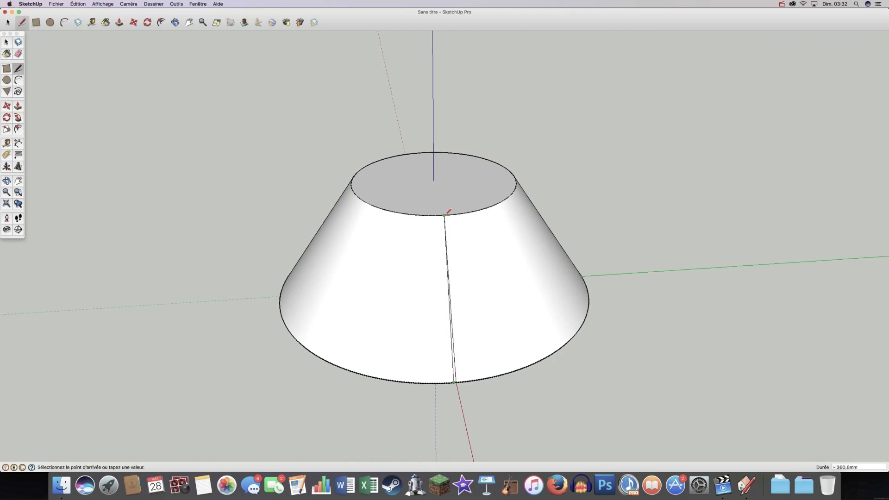
{"action": "left_click", "coordinate": [444, 215]}
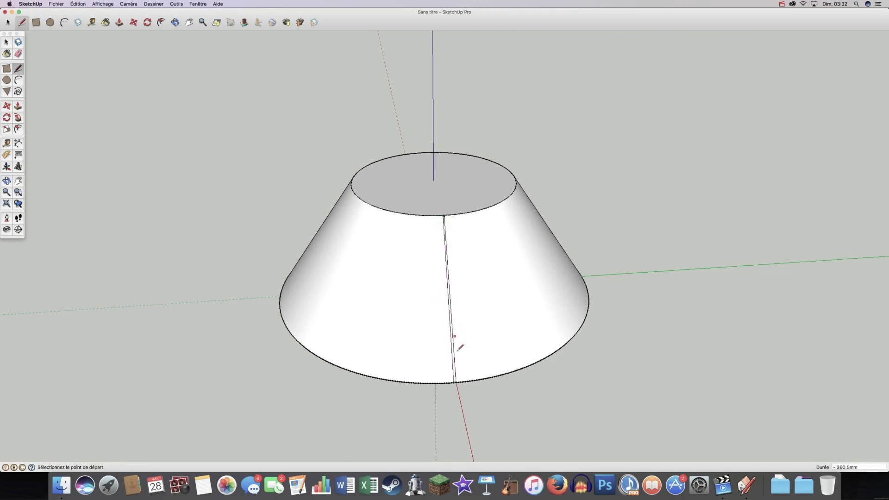
{"action": "left_click", "coordinate": [458, 382]}
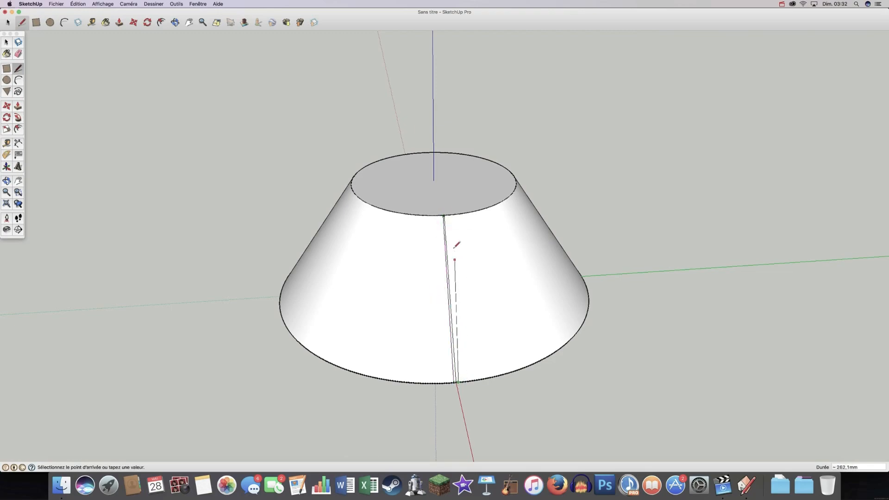
{"action": "left_click", "coordinate": [446, 215]}
{"action": "scroll", "coordinate": [446, 216], "scroll_direction": "up", "scroll_amount": 10}
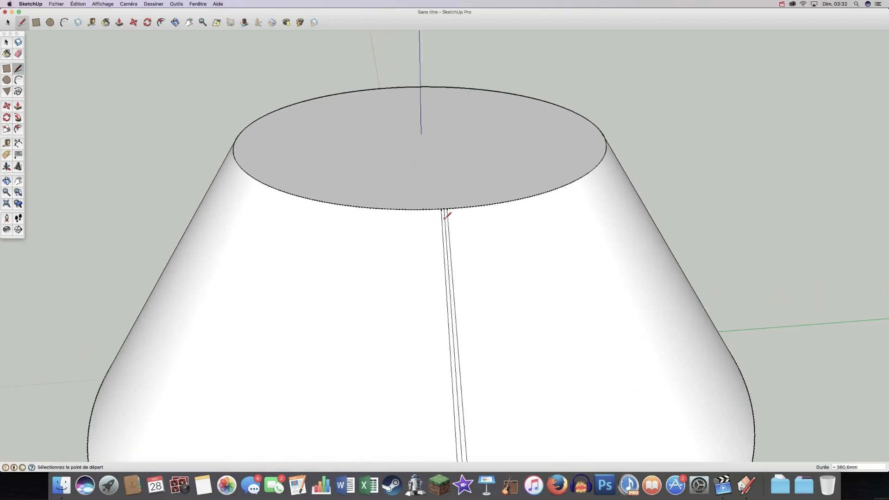
Examine the narrow facets between the three lines on the cone's side and undo the lines
{"action": "key", "text": "o"}
{"action": "scroll", "coordinate": [451, 224], "scroll_direction": "down", "scroll_amount": 5}
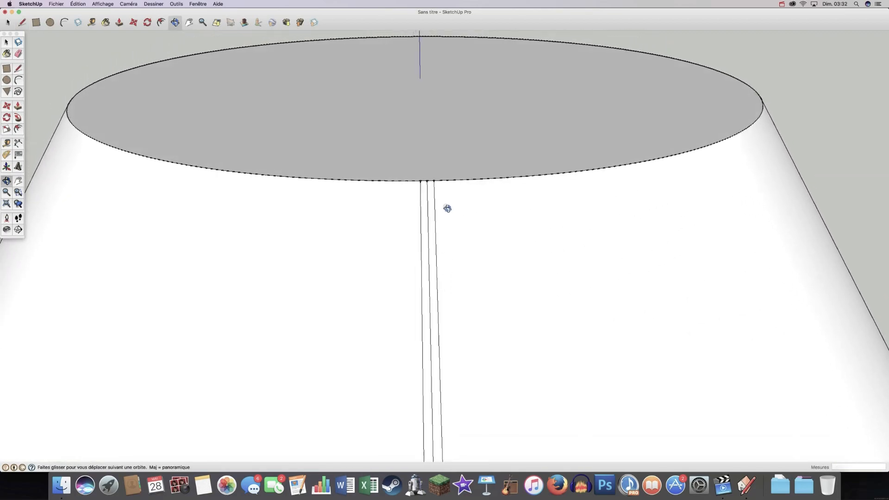
{"action": "key", "text": "l"}
{"action": "scroll", "coordinate": [428, 181], "scroll_direction": "down", "scroll_amount": 4}
{"action": "scroll", "coordinate": [426, 186], "scroll_direction": "down", "scroll_amount": 5}
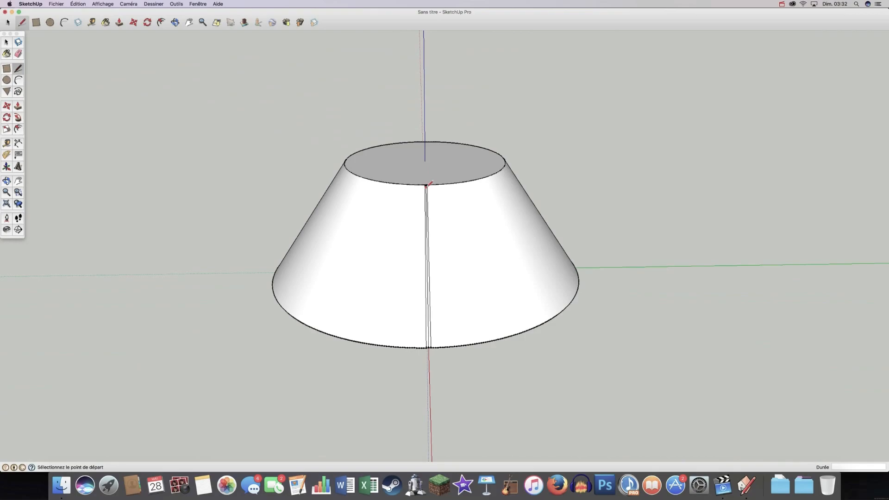
{"action": "key", "text": "o"}
{"action": "mouse_move", "coordinate": [411, 204]}
{"action": "left_mouse_down"}
{"action": "mouse_move", "coordinate": [452, 270]}
{"action": "mouse_move", "coordinate": [624, 266]}
{"action": "mouse_move", "coordinate": [516, 306]}
{"action": "mouse_move", "coordinate": [450, 250]}
{"action": "left_mouse_up"}
{"action": "key", "text": "l"}
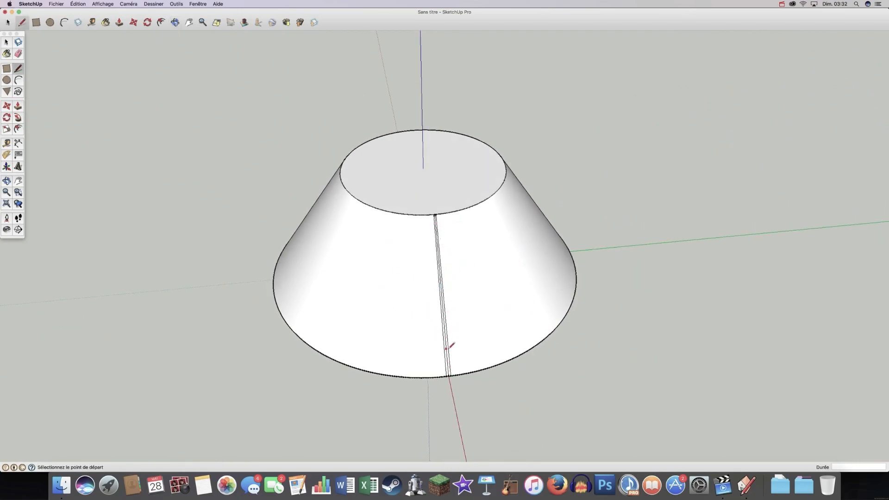
{"action": "key", "text": "super+z"}
{"action": "key", "text": "super+z"}
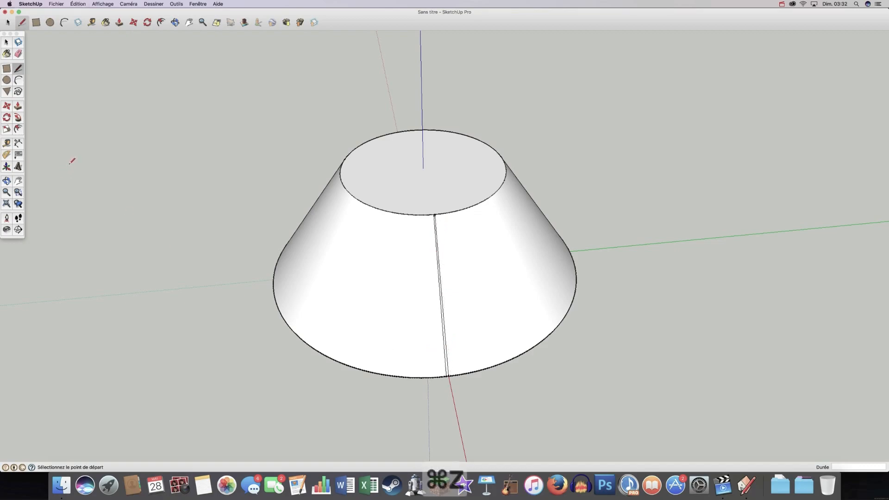
Examine the cone from several sides and look inside it from below through its base
{"action": "mouse_move", "coordinate": [249, 339]}
{"action": "middle_mouse_down"}
{"action": "mouse_move", "coordinate": [359, 333]}
{"action": "mouse_move", "coordinate": [518, 298]}
{"action": "mouse_move", "coordinate": [440, 322]}
{"action": "mouse_move", "coordinate": [369, 325]}
{"action": "middle_mouse_up"}
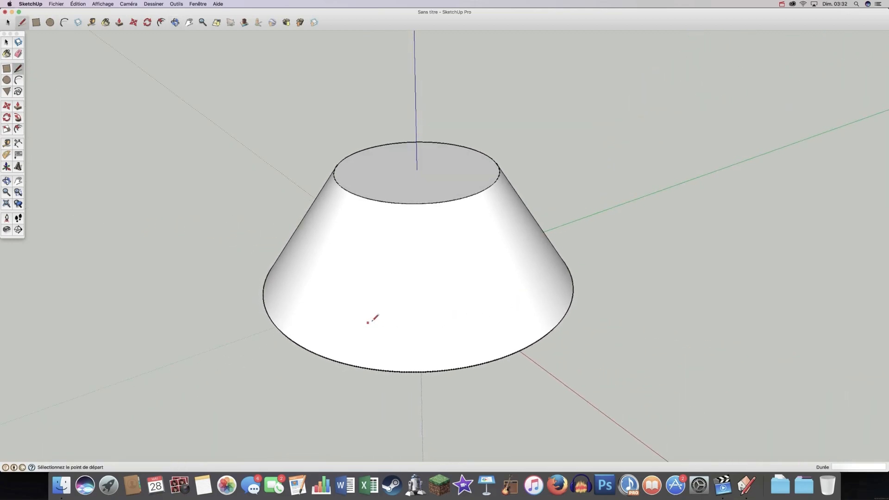
{"action": "middle_click_drag", "start_coordinate": [441, 300], "coordinate": [484, 235]}
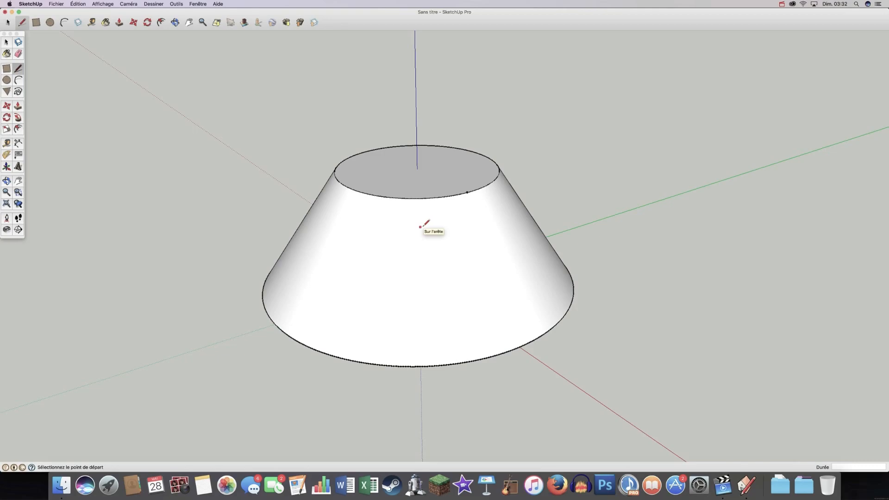
{"action": "middle_click_drag", "start_coordinate": [196, 319], "coordinate": [350, 332]}
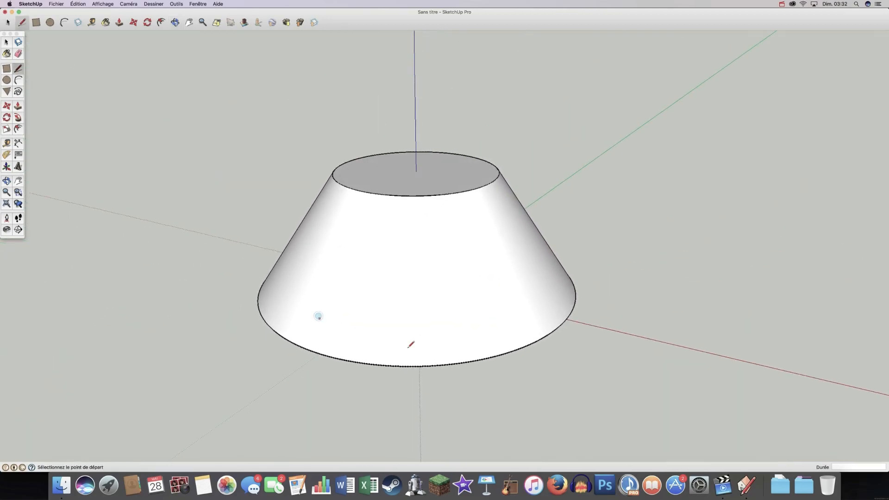
{"action": "mouse_move", "coordinate": [561, 392]}
{"action": "middle_mouse_down"}
{"action": "mouse_move", "coordinate": [579, 373]}
{"action": "mouse_move", "coordinate": [649, 170]}
{"action": "middle_mouse_up"}
{"action": "middle_click_drag", "start_coordinate": [610, 342], "coordinate": [621, 293]}
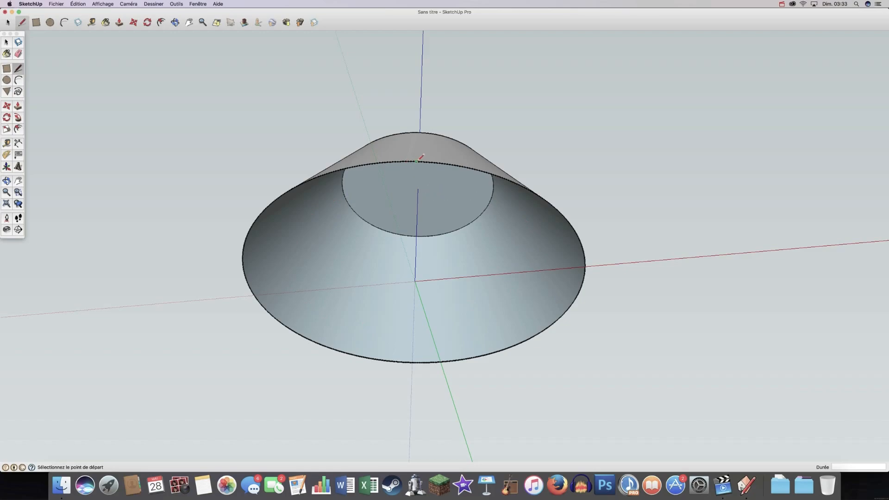
{"action": "scroll", "coordinate": [401, 163], "scroll_direction": "up", "scroll_amount": 5}
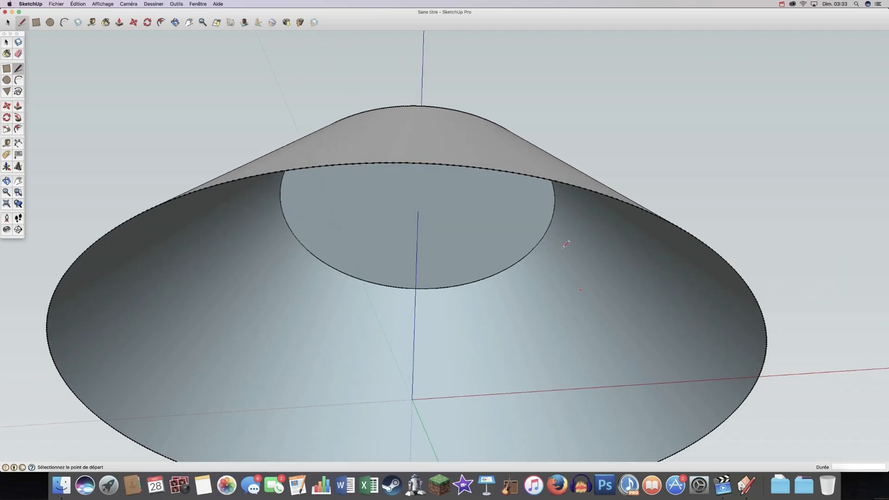
{"action": "scroll", "coordinate": [261, 260], "scroll_direction": "down", "scroll_amount": 5}
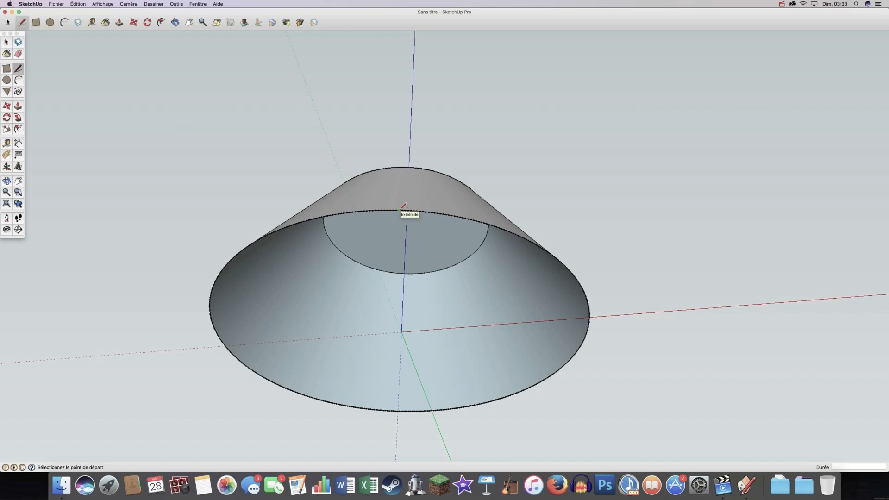
Close the cone's open base by tracing a line about 5 mm long between two neighbouring endpoints of its bottom edge
{"action": "scroll", "coordinate": [399, 210], "scroll_direction": "up", "scroll_amount": 6}
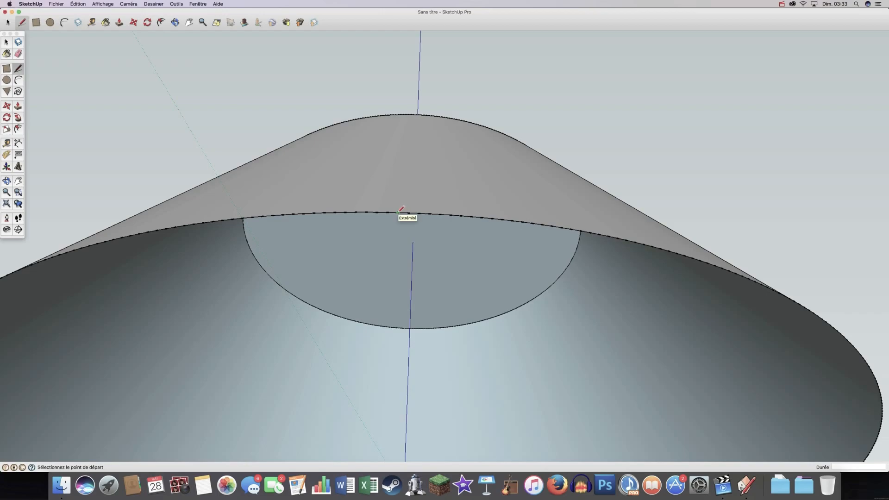
{"action": "left_click", "coordinate": [399, 212]}
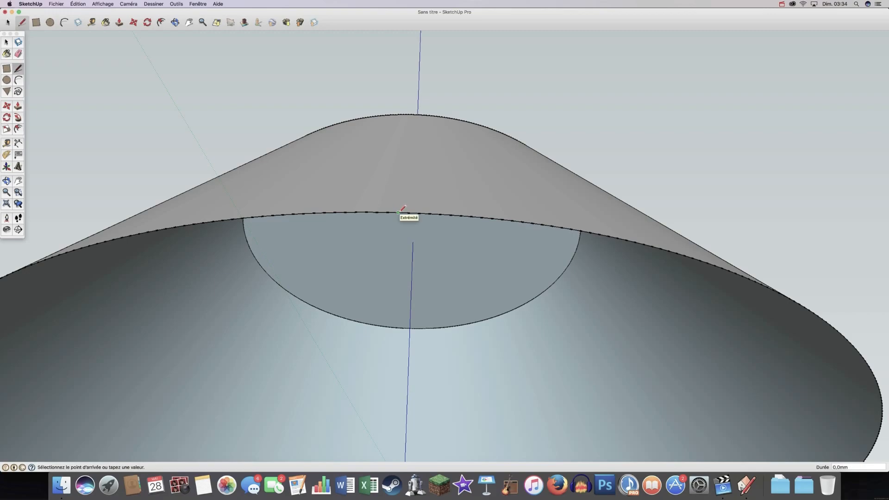
{"action": "left_click", "coordinate": [425, 213]}
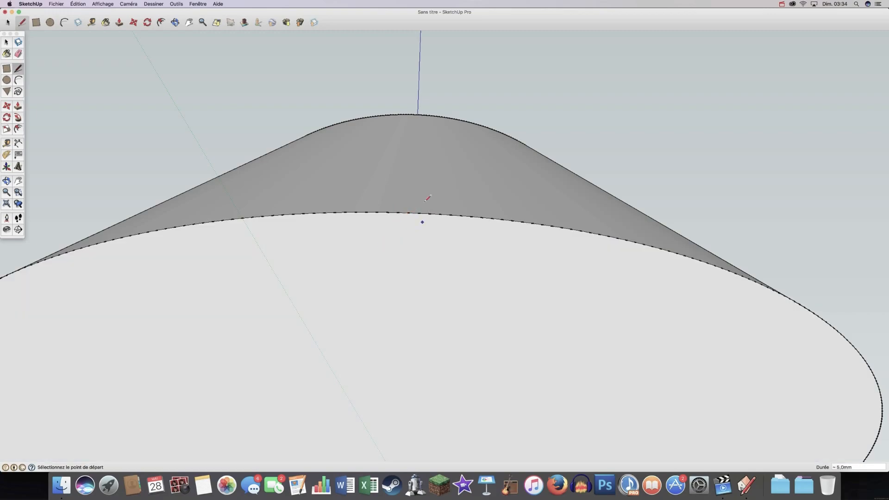
{"action": "left_click", "coordinate": [6, 42]}
{"action": "scroll", "coordinate": [365, 147], "scroll_direction": "down", "scroll_amount": 3}
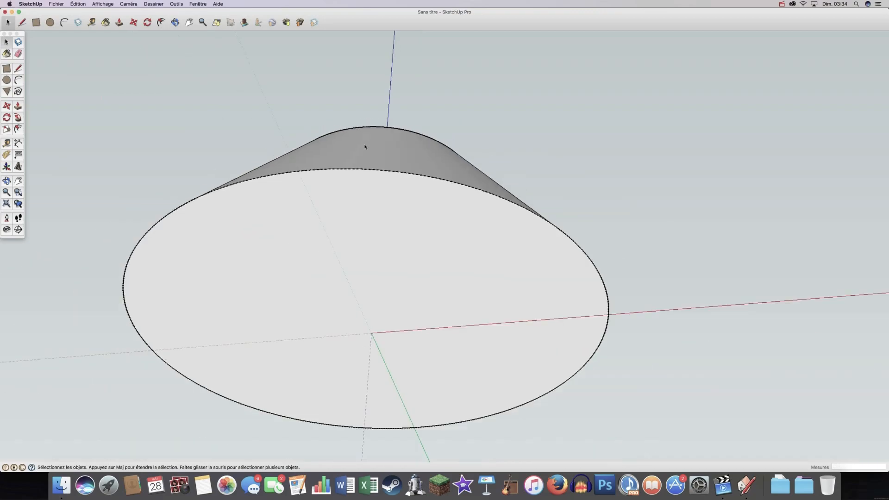
{"action": "middle_click_drag", "start_coordinate": [536, 155], "coordinate": [558, 298]}
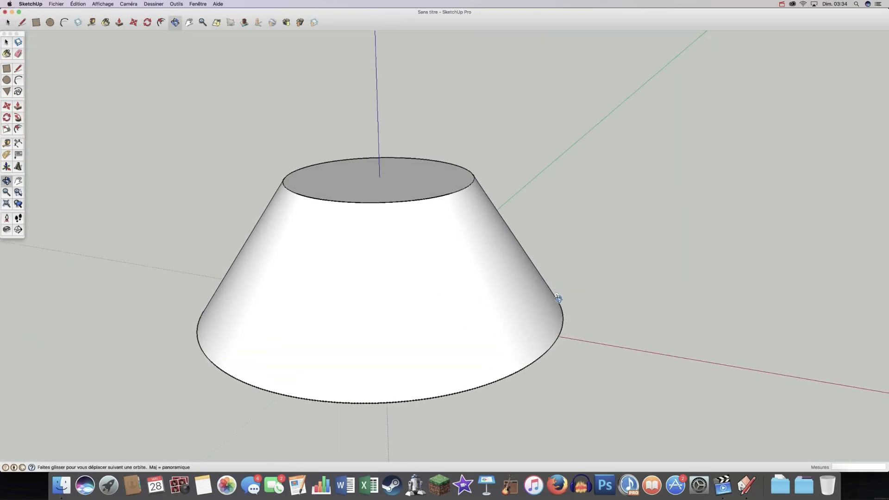
{"action": "middle_click_drag", "start_coordinate": [407, 301], "coordinate": [460, 260]}
{"action": "middle_click_drag", "start_coordinate": [379, 284], "coordinate": [558, 198]}
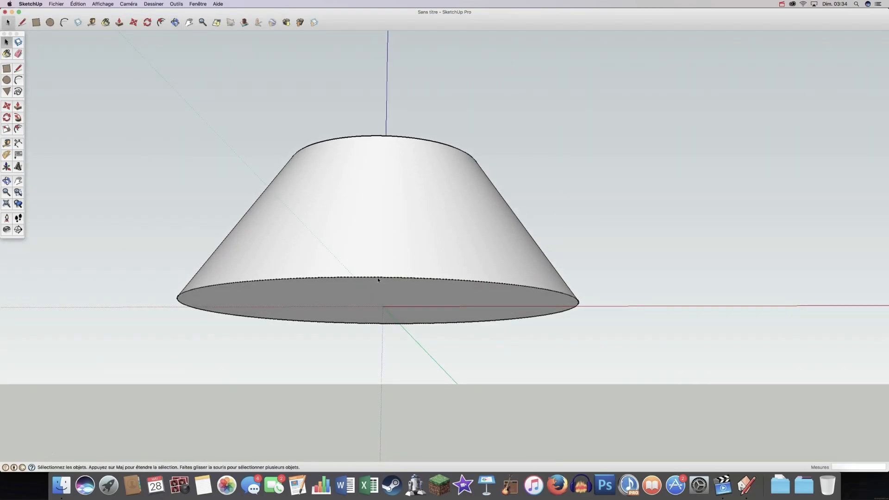
Examine the inside of the closed cone by moving the view through its base, and check it again from outside
{"action": "scroll", "coordinate": [378, 280], "scroll_direction": "up", "scroll_amount": 6}
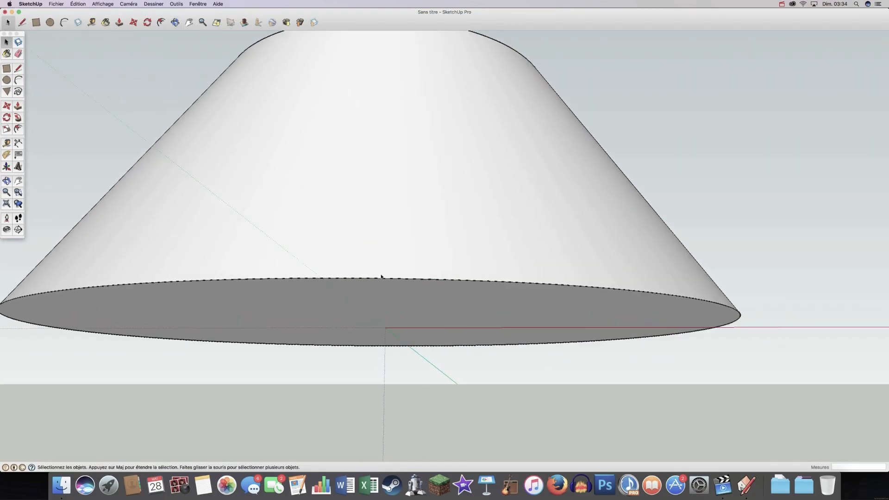
{"action": "scroll", "coordinate": [380, 282], "scroll_direction": "up", "scroll_amount": 5}
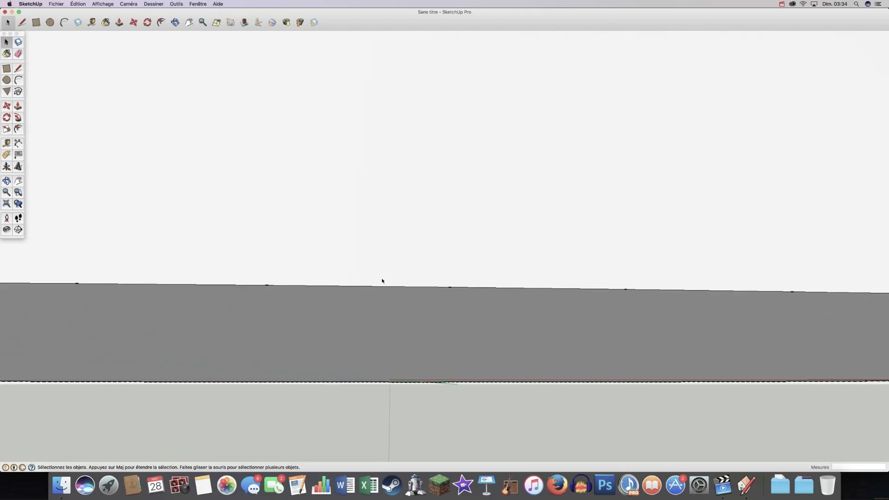
{"action": "scroll", "coordinate": [382, 280], "scroll_direction": "up", "scroll_amount": 8}
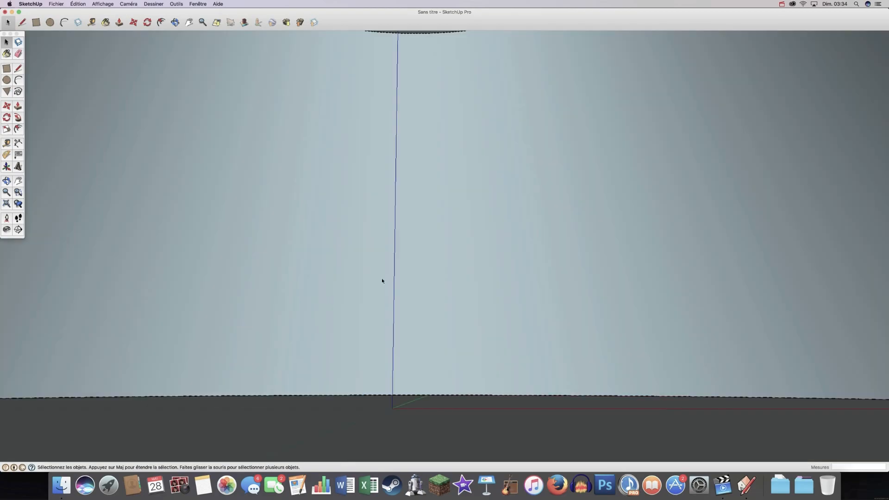
{"action": "mouse_move", "coordinate": [382, 280]}
{"action": "middle_mouse_down"}
{"action": "mouse_move", "coordinate": [403, 249]}
{"action": "mouse_move", "coordinate": [425, 273]}
{"action": "mouse_move", "coordinate": [443, 325]}
{"action": "mouse_move", "coordinate": [417, 336]}
{"action": "mouse_move", "coordinate": [353, 313]}
{"action": "mouse_move", "coordinate": [446, 313]}
{"action": "mouse_move", "coordinate": [391, 305]}
{"action": "middle_mouse_up"}
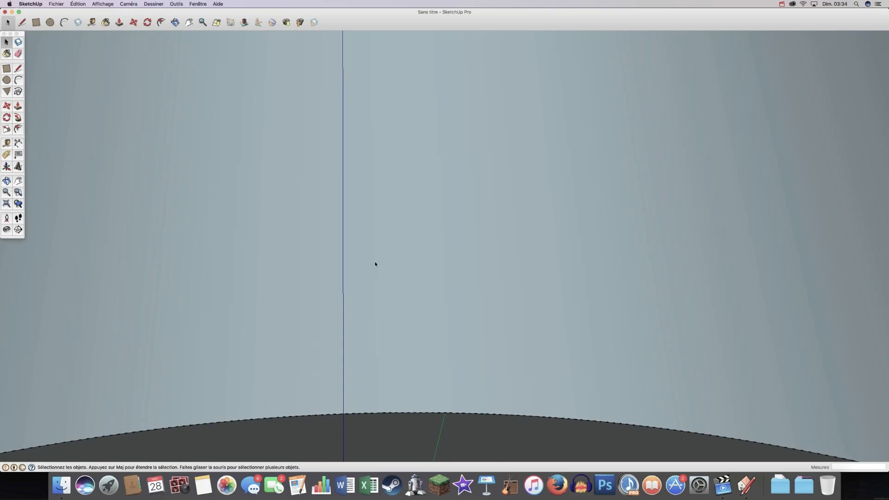
{"action": "key", "text": "o"}
{"action": "left_click_drag", "start_coordinate": [423, 242], "coordinate": [421, 278]}
{"action": "key", "text": "space"}
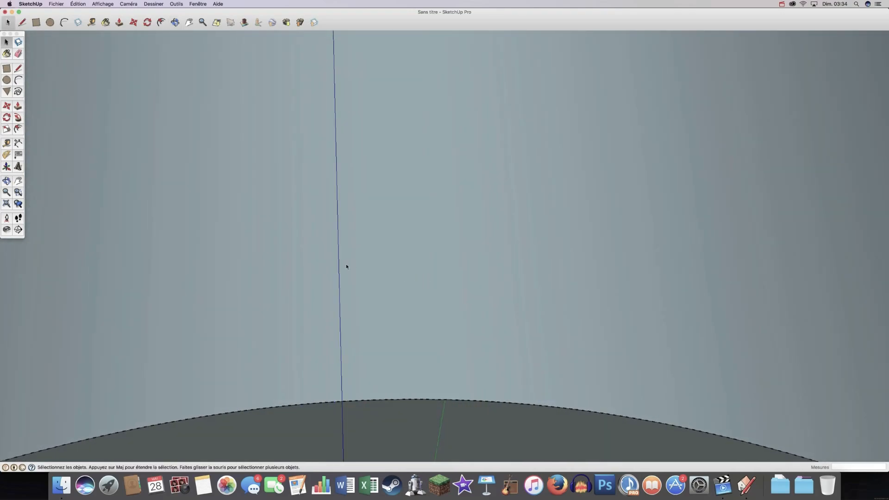
{"action": "scroll", "coordinate": [355, 271], "scroll_direction": "up", "scroll_amount": 5}
{"action": "scroll", "coordinate": [355, 275], "scroll_direction": "down", "scroll_amount": 10}
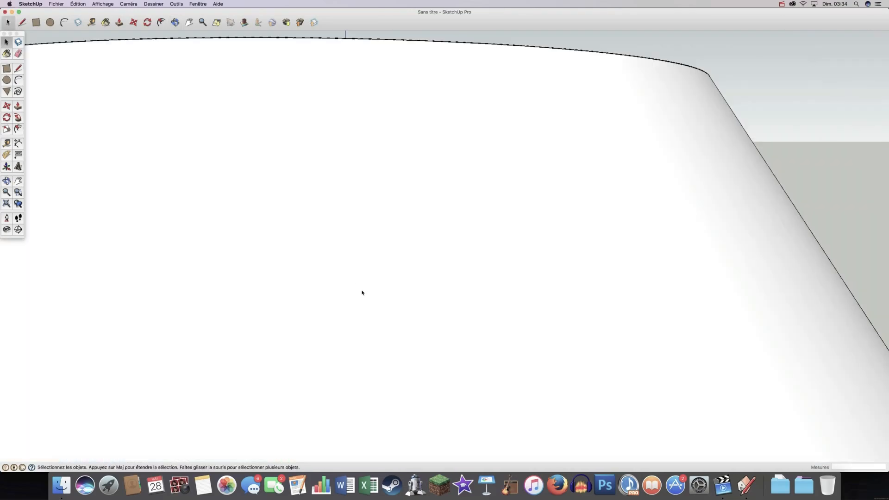
{"action": "middle_click_drag", "start_coordinate": [499, 276], "coordinate": [502, 333]}
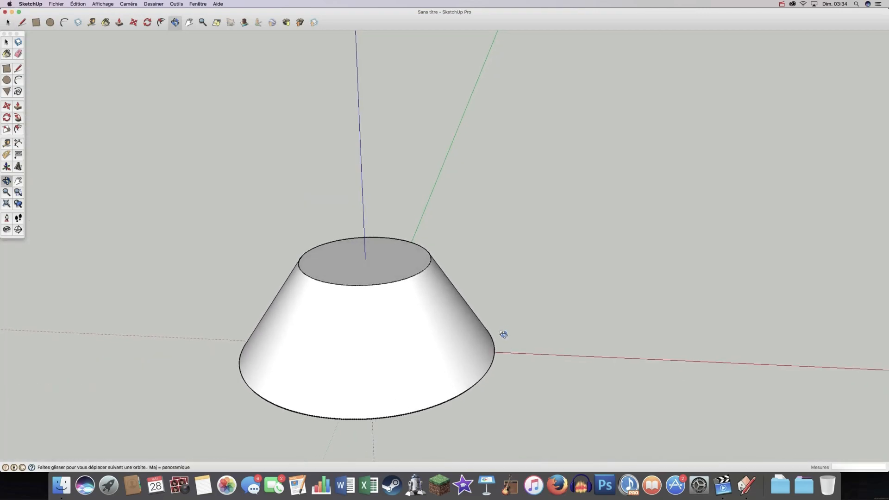
Draw a line through the cone's hollow interior from a top edge endpoint to a bottom edge endpoint on the opposite side
{"action": "left_click", "coordinate": [18, 68]}
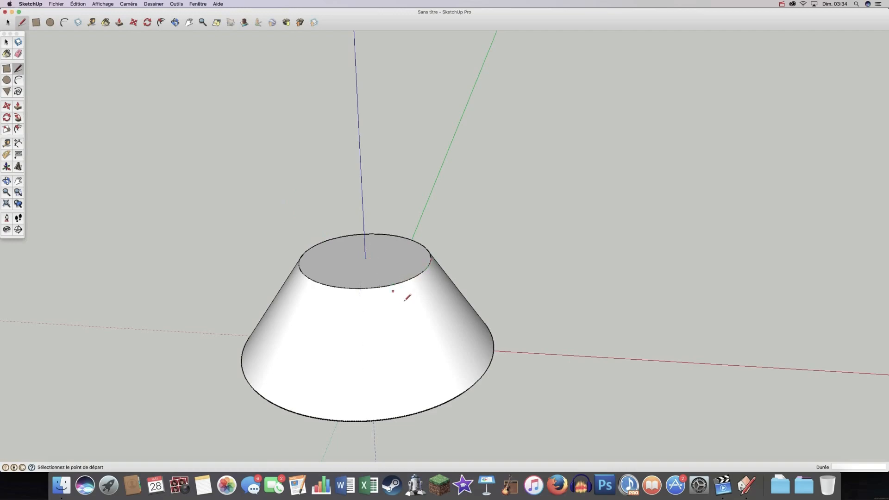
{"action": "left_click", "coordinate": [407, 280]}
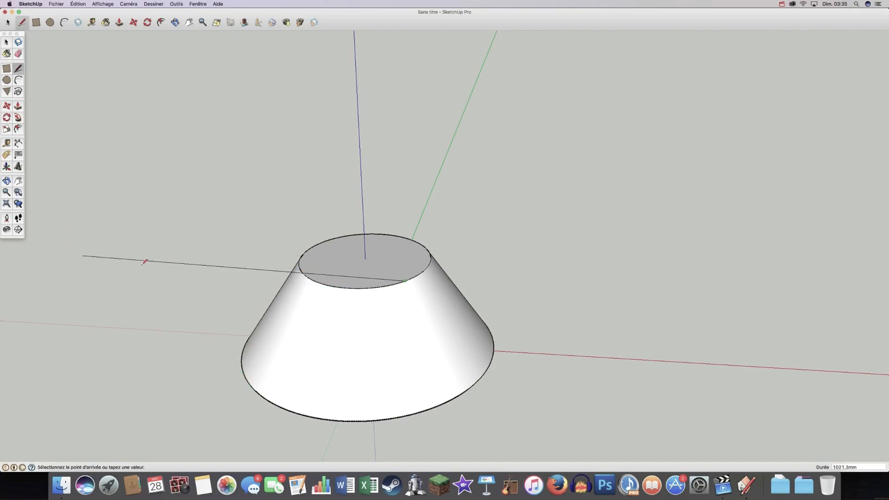
{"action": "left_click", "coordinate": [6, 182]}
{"action": "mouse_move", "coordinate": [107, 264]}
{"action": "left_mouse_down"}
{"action": "mouse_move", "coordinate": [329, 265]}
{"action": "mouse_move", "coordinate": [512, 250]}
{"action": "mouse_move", "coordinate": [167, 262]}
{"action": "mouse_move", "coordinate": [117, 274]}
{"action": "left_mouse_up"}
{"action": "left_click", "coordinate": [20, 69]}
{"action": "left_click", "coordinate": [407, 282]}
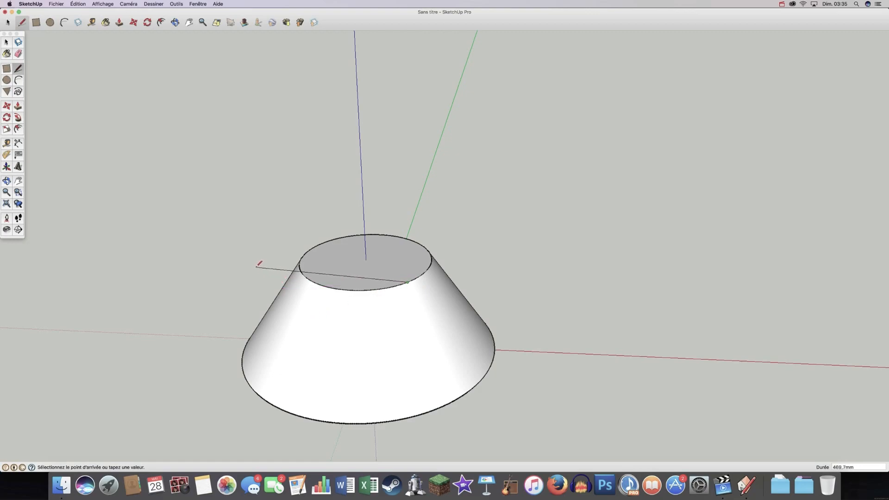
{"action": "mouse_move", "coordinate": [258, 265]}
{"action": "middle_mouse_down"}
{"action": "mouse_move", "coordinate": [331, 276]}
{"action": "mouse_move", "coordinate": [783, 245]}
{"action": "mouse_move", "coordinate": [671, 255]}
{"action": "middle_mouse_up"}
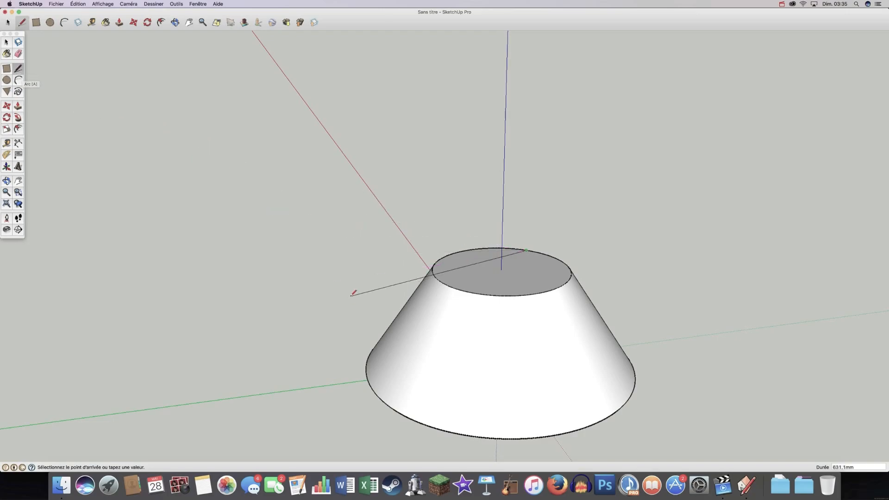
{"action": "left_click", "coordinate": [392, 407]}
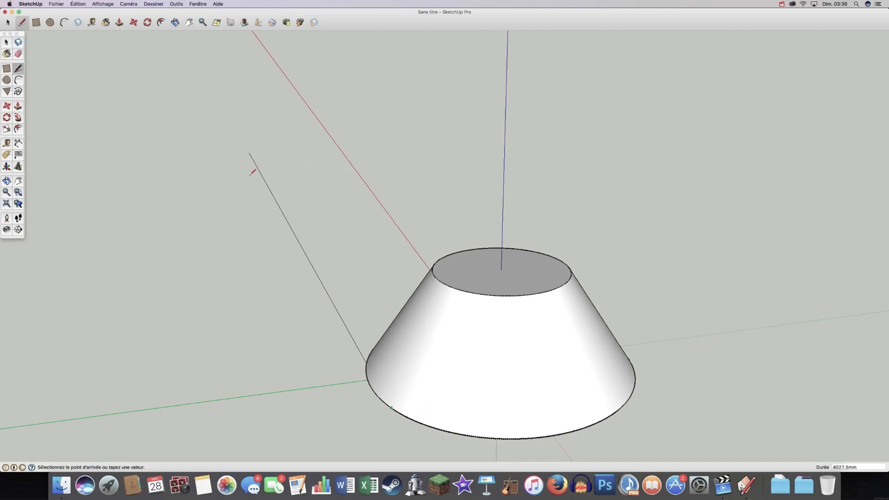
{"action": "left_click", "coordinate": [7, 42]}
Inspect the line crossing the inside of the cone and delete it
{"action": "middle_click_drag", "start_coordinate": [519, 361], "coordinate": [408, 199]}
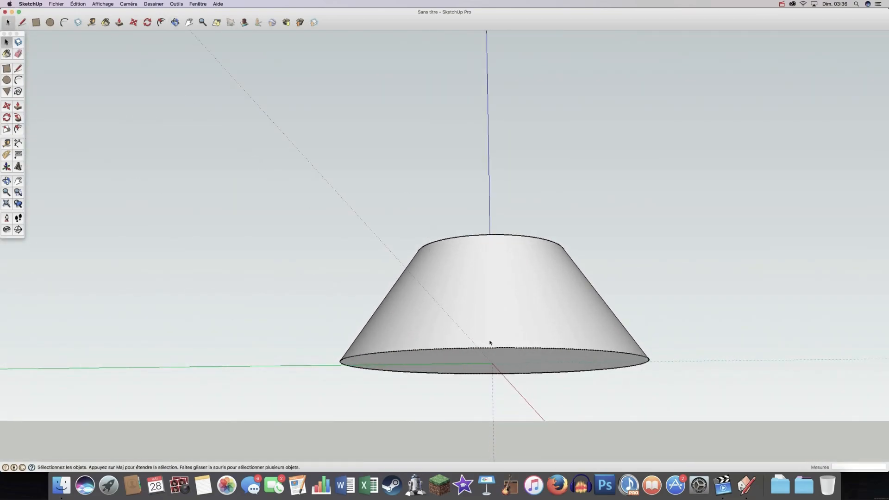
{"action": "scroll", "coordinate": [488, 341], "scroll_direction": "up", "scroll_amount": 15}
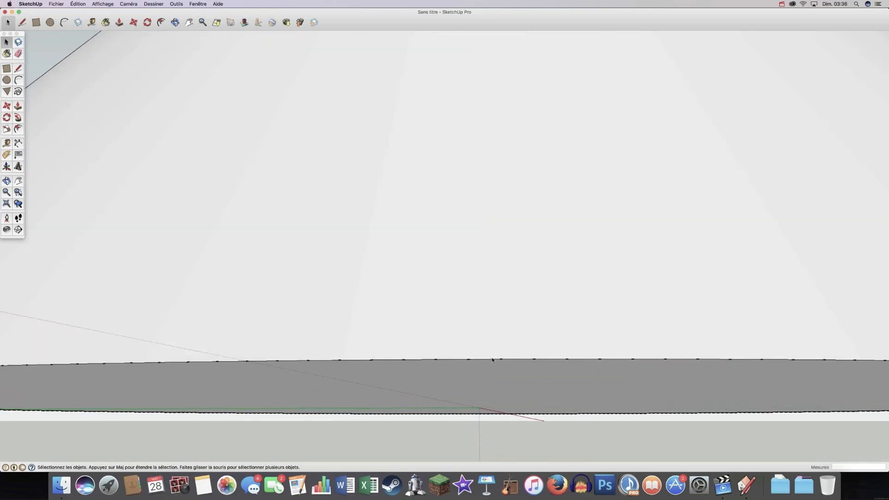
{"action": "scroll", "coordinate": [493, 360], "scroll_direction": "up", "scroll_amount": 10}
{"action": "scroll", "coordinate": [492, 360], "scroll_direction": "up", "scroll_amount": 2}
{"action": "scroll", "coordinate": [492, 360], "scroll_direction": "down", "scroll_amount": 6}
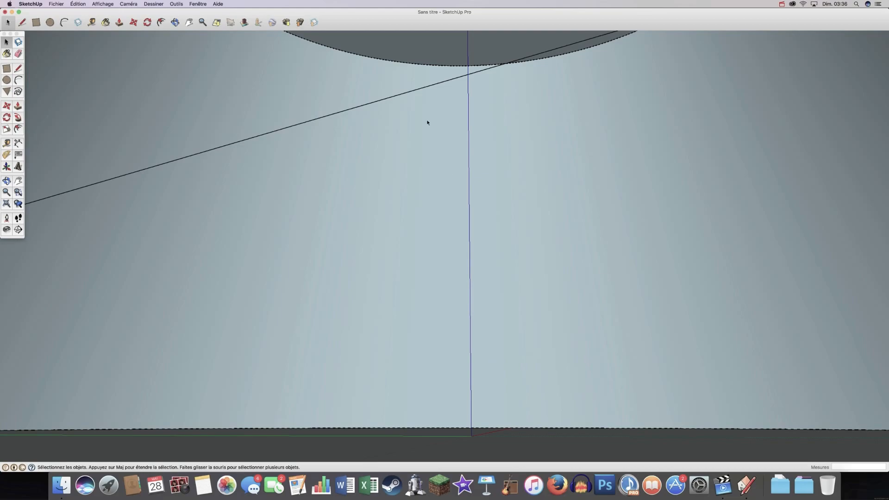
{"action": "key", "text": "Delete"}
{"action": "scroll", "coordinate": [396, 107], "scroll_direction": "down", "scroll_amount": 10}
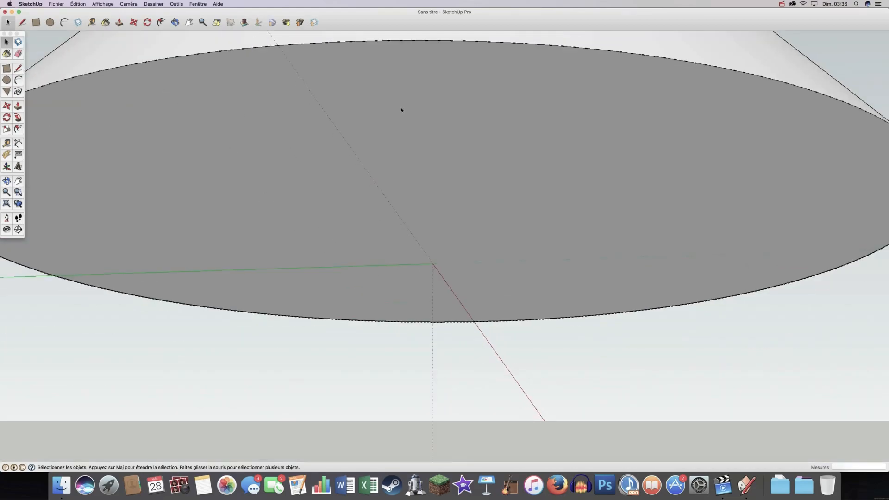
Undo the cone and its trapezoidal profile back to the base circle with only the vertical line at its centre
{"action": "middle_click_drag", "start_coordinate": [589, 121], "coordinate": [362, 330]}
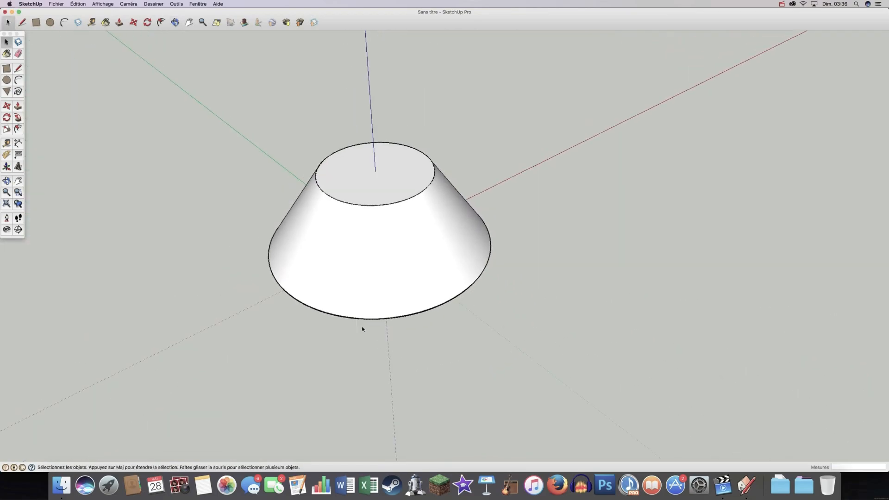
{"action": "scroll", "coordinate": [290, 170], "scroll_direction": "up", "scroll_amount": 3}
{"action": "middle_click_drag", "start_coordinate": [387, 177], "coordinate": [310, 287]}
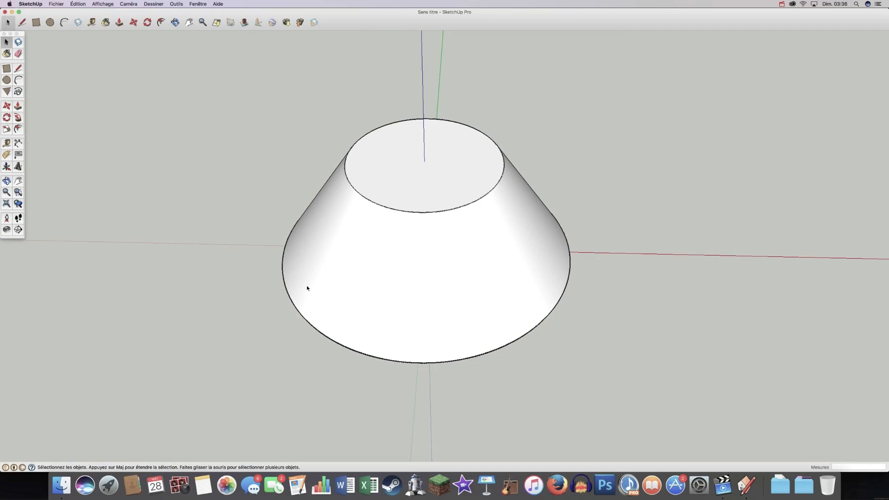
{"action": "middle_click_drag", "start_coordinate": [585, 257], "coordinate": [559, 263]}
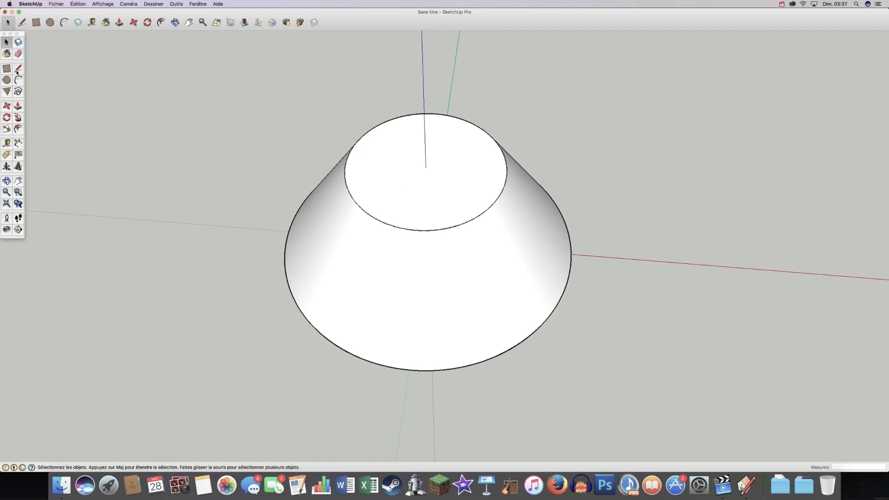
{"action": "key", "text": "super+z"}
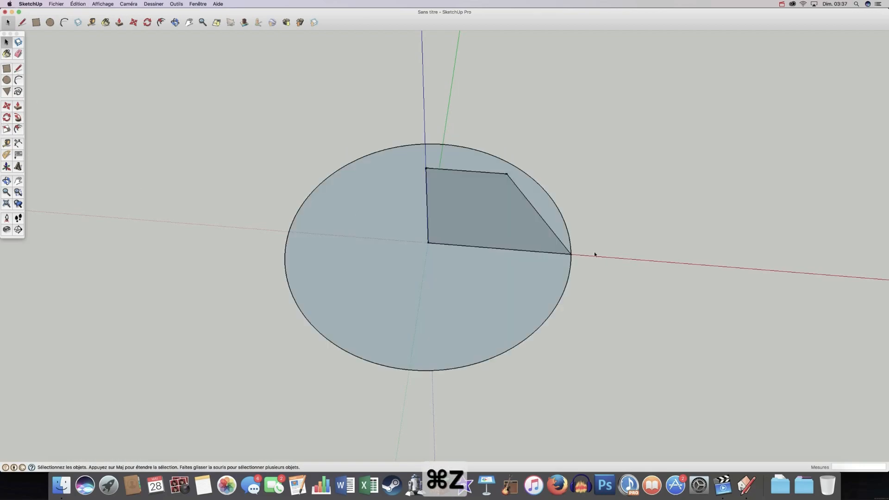
{"action": "key", "text": "super+z"}
{"action": "key", "text": "super+z"}
{"action": "key", "text": "super+z"}
{"action": "key", "text": "super+z"}
{"action": "key", "text": "super+z"}
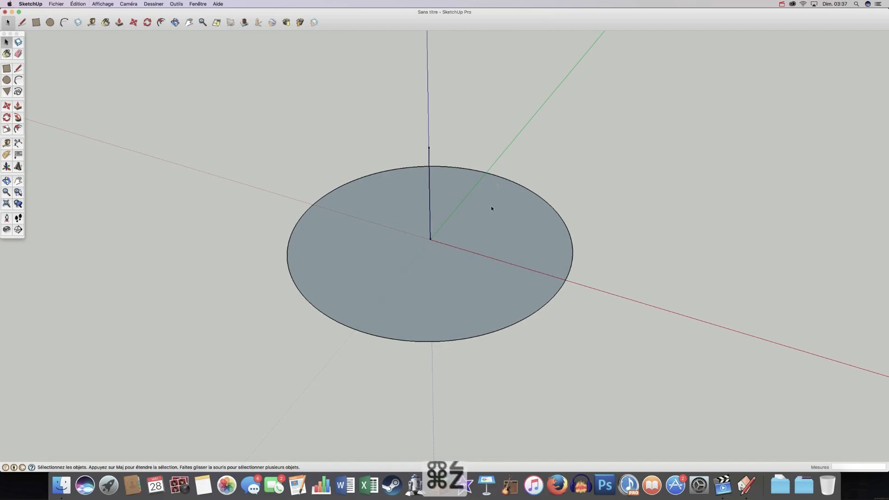
Try to draw a profile off the vertical line's upper end, with an outer side about 302 mm long to the circle's edge and a base back to the centre
{"action": "left_click", "coordinate": [17, 68]}
{"action": "left_click", "coordinate": [429, 147]}
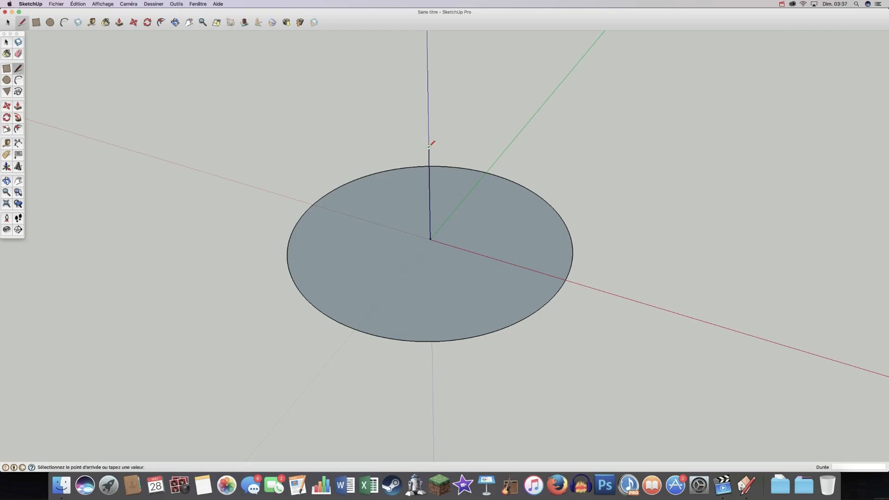
{"action": "left_click", "coordinate": [578, 176]}
{"action": "scroll", "coordinate": [572, 276], "scroll_direction": "up", "scroll_amount": 1}
{"action": "scroll", "coordinate": [566, 279], "scroll_direction": "up", "scroll_amount": 5}
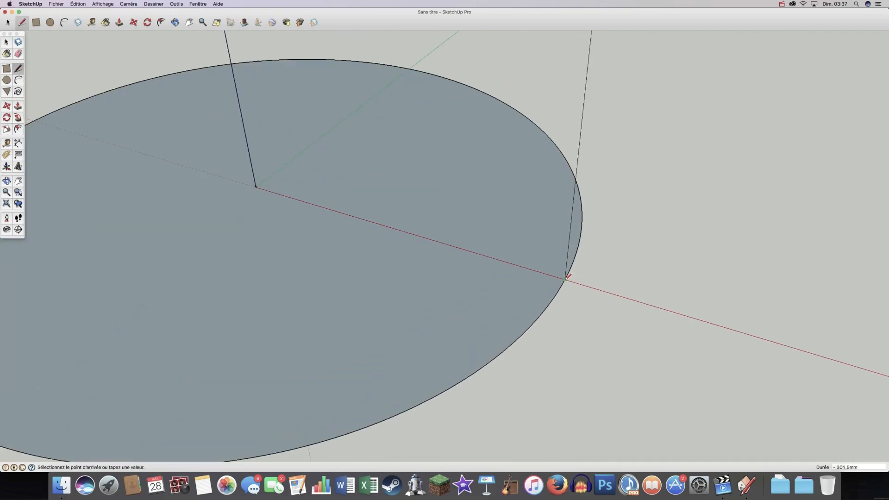
{"action": "left_click", "coordinate": [217, 176]}
{"action": "scroll", "coordinate": [367, 272], "scroll_direction": "down", "scroll_amount": 4}
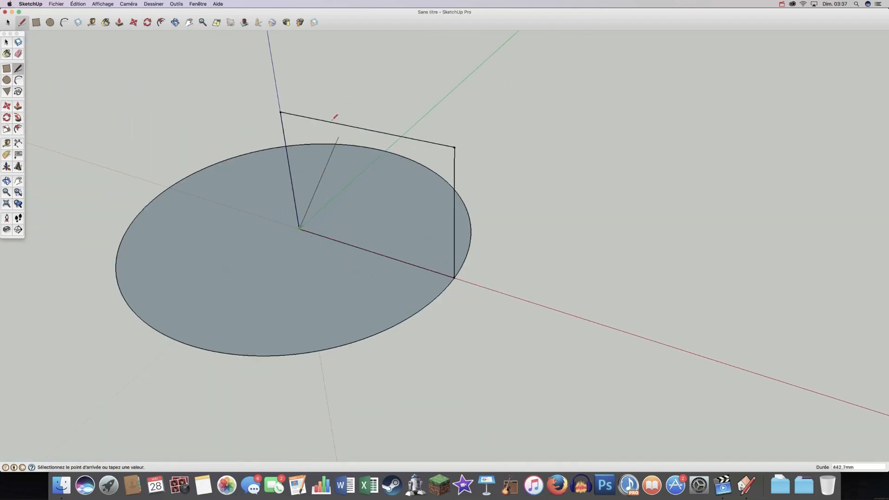
{"action": "left_click", "coordinate": [6, 42]}
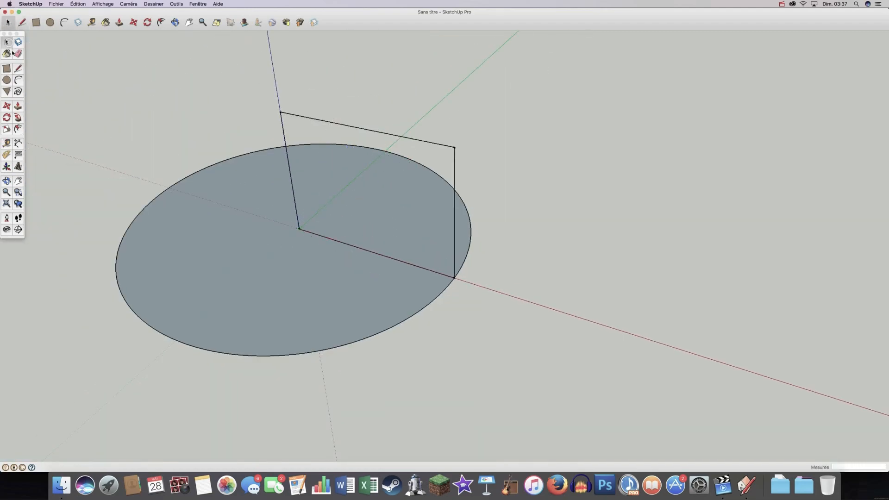
Examine the four-sided profile outline from several sides and at ground level to check whether its lines share one plane
{"action": "middle_click_drag", "start_coordinate": [506, 269], "coordinate": [270, 196]}
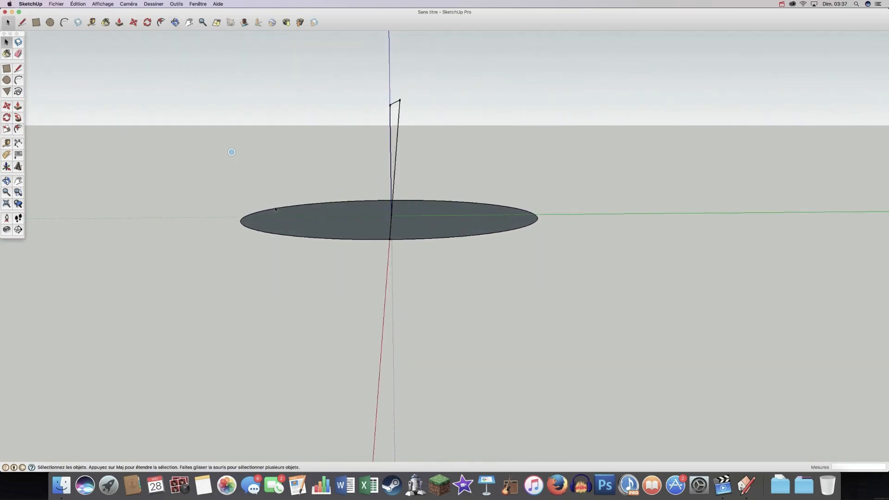
{"action": "middle_click_drag", "start_coordinate": [401, 264], "coordinate": [596, 272]}
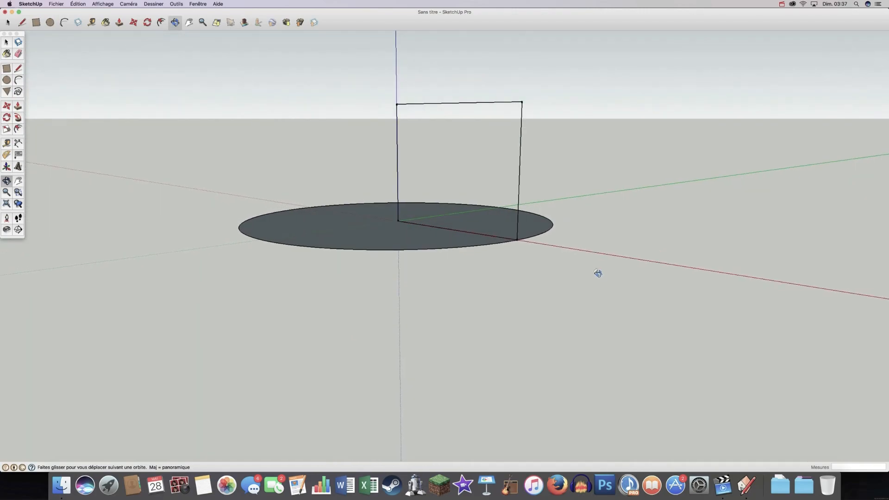
{"action": "key", "text": "space"}
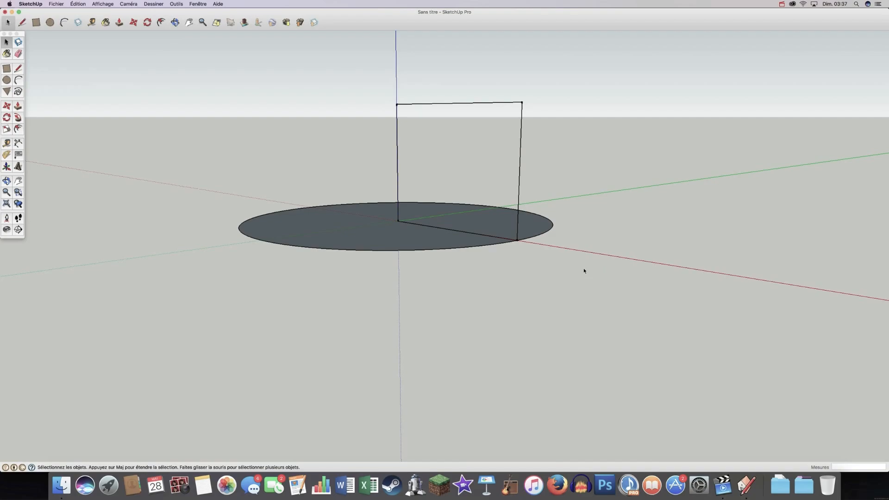
{"action": "middle_click_drag", "start_coordinate": [591, 264], "coordinate": [539, 230]}
{"action": "middle_click_drag", "start_coordinate": [349, 262], "coordinate": [328, 252]}
{"action": "middle_click_drag", "start_coordinate": [393, 250], "coordinate": [393, 248]}
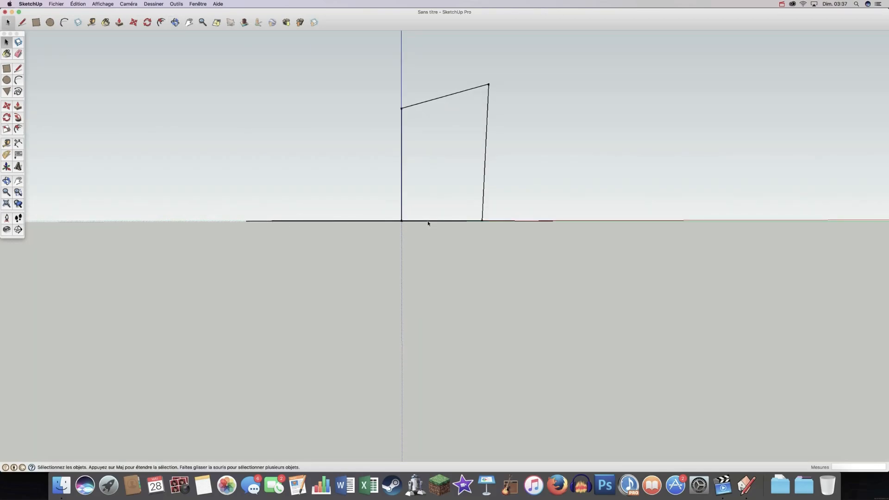
{"action": "middle_click_drag", "start_coordinate": [329, 282], "coordinate": [435, 373]}
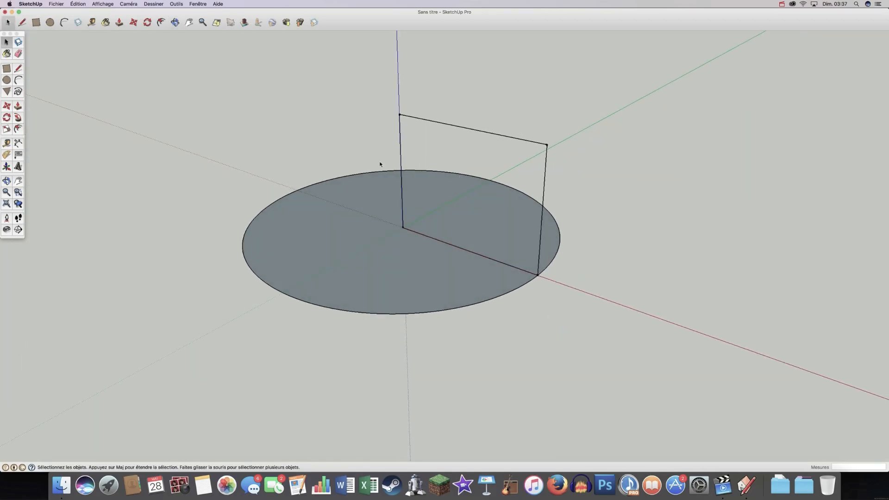
Undo the three profile lines and delete the vertical line at the circle's centre
{"action": "key", "text": "super+z"}
{"action": "key", "text": "super+z"}
{"action": "key", "text": "super+z"}
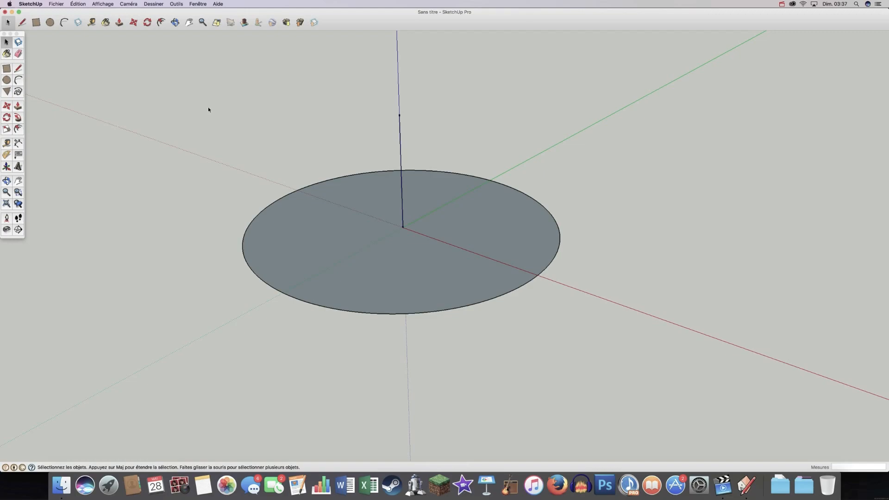
{"action": "left_click", "coordinate": [400, 138]}
{"action": "left_click", "coordinate": [351, 164]}
Examine the flat circle from above, from below and at a low angle
{"action": "middle_click_drag", "start_coordinate": [426, 221], "coordinate": [510, 412]}
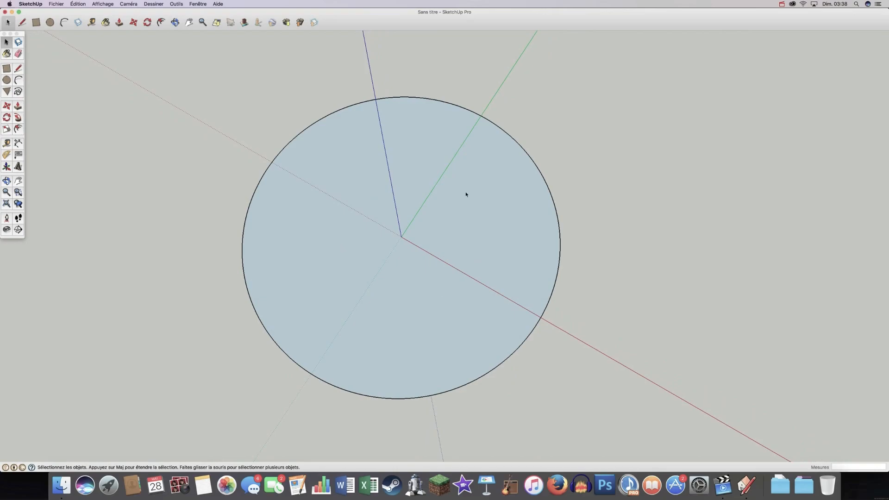
{"action": "left_click_drag", "start_coordinate": [500, 266], "coordinate": [499, 151]}
{"action": "key", "text": "space"}
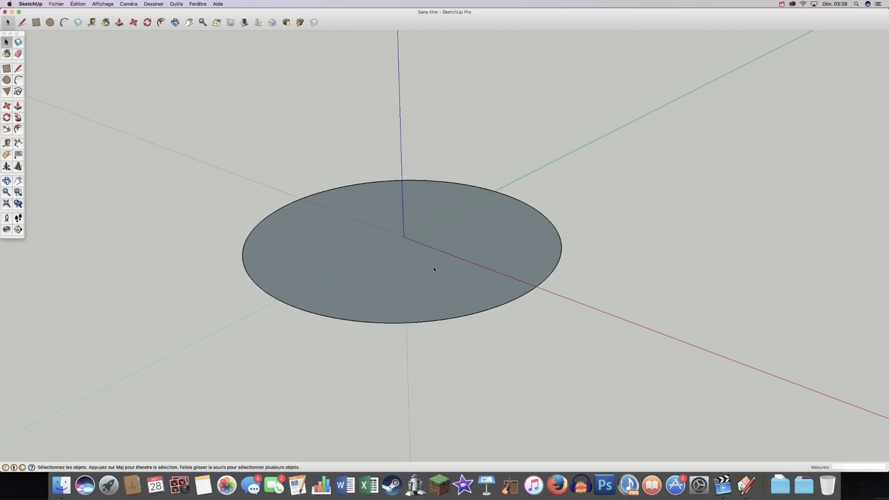
{"action": "key", "text": "o"}
{"action": "left_click_drag", "start_coordinate": [471, 212], "coordinate": [466, 189]}
{"action": "key", "text": "space"}
{"action": "key", "text": "o"}
{"action": "key", "text": "space"}
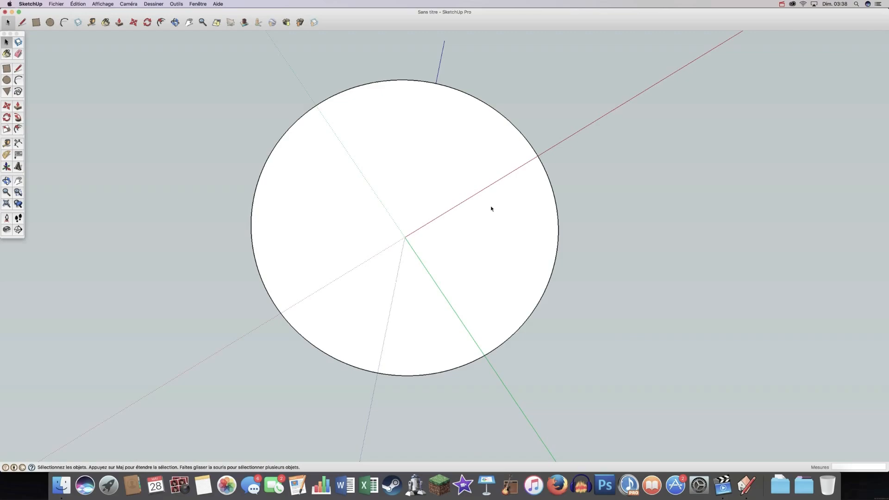
{"action": "middle_click_drag", "start_coordinate": [502, 155], "coordinate": [500, 332]}
{"action": "middle_click_drag", "start_coordinate": [537, 173], "coordinate": [545, 331]}
{"action": "middle_click_drag", "start_coordinate": [557, 157], "coordinate": [571, 279]}
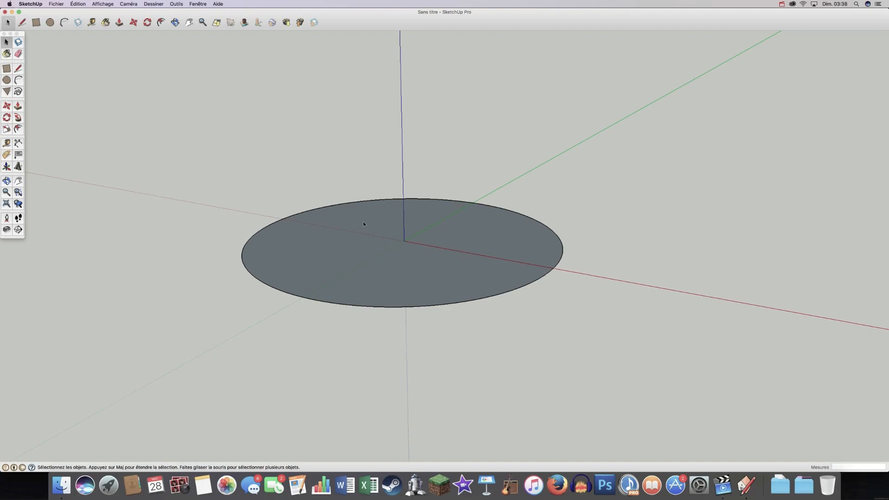
Draw a 300 mm vertical line up the blue axis from the circle's centre
{"action": "middle_click_drag", "start_coordinate": [394, 234], "coordinate": [470, 246]}
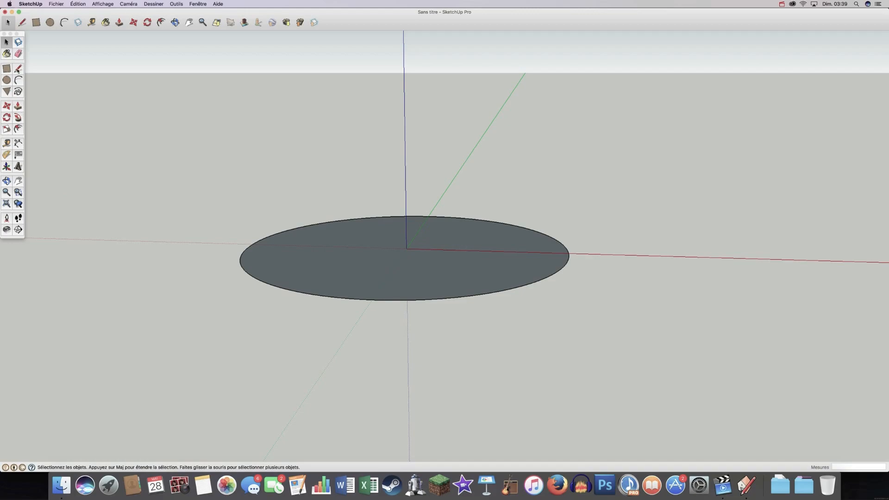
{"action": "middle_click_drag", "start_coordinate": [399, 298], "coordinate": [399, 145]}
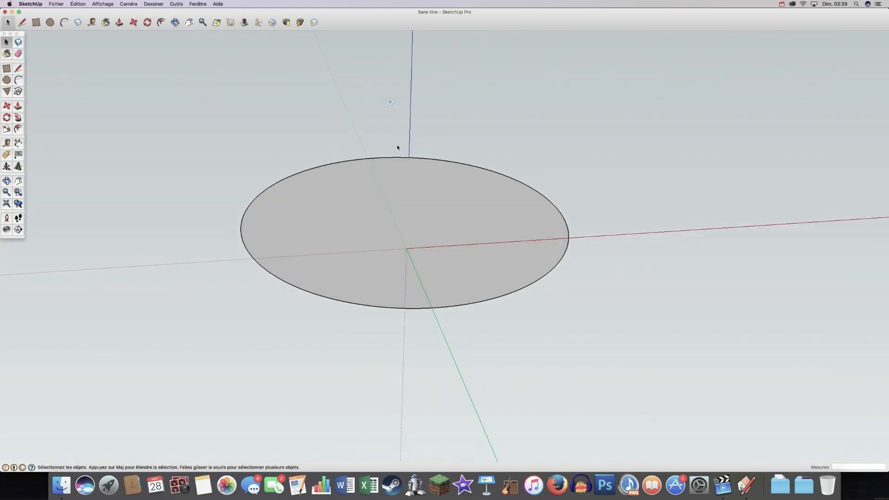
{"action": "middle_click_drag", "start_coordinate": [412, 263], "coordinate": [416, 180]}
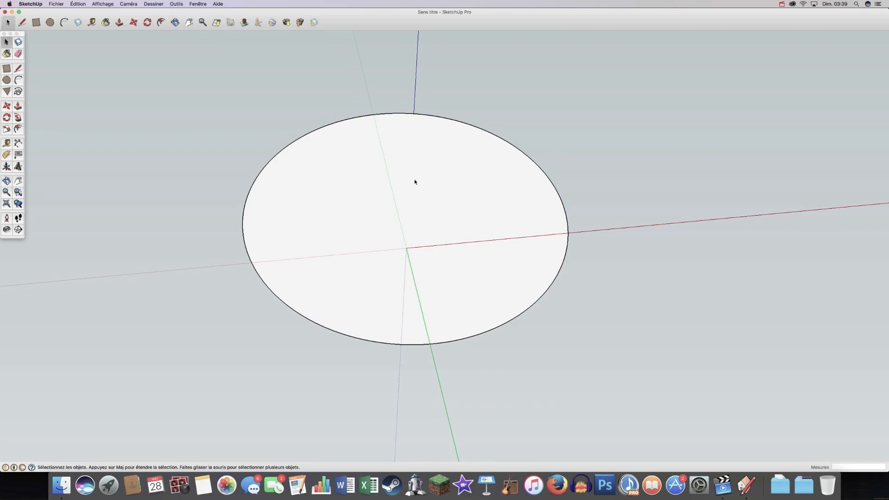
{"action": "middle_click_drag", "start_coordinate": [477, 167], "coordinate": [425, 263]}
{"action": "left_click", "coordinate": [18, 68]}
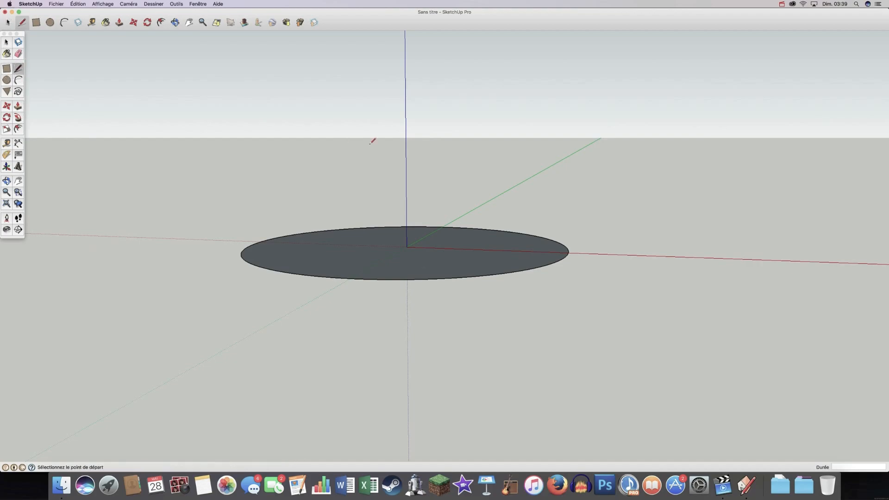
{"action": "middle_click_drag", "start_coordinate": [520, 246], "coordinate": [412, 238]}
{"action": "left_click", "coordinate": [410, 240]}
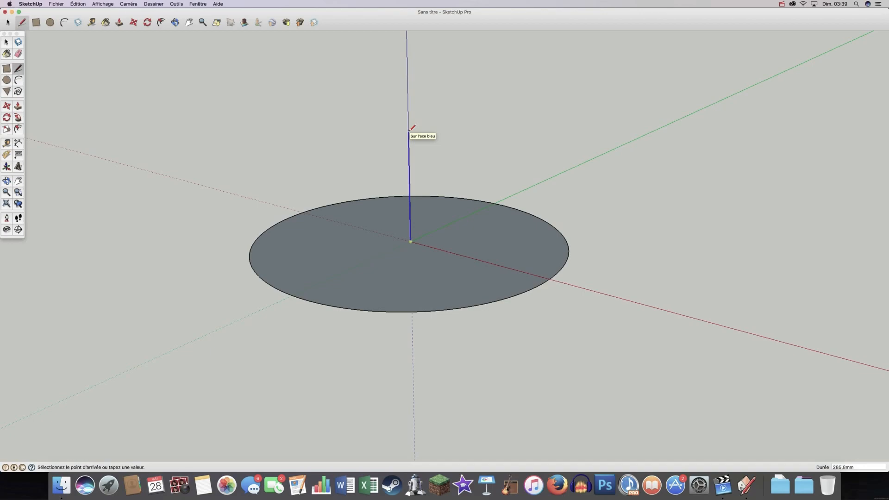
{"action": "type", "text": "300"}
{"action": "key", "text": "Return"}
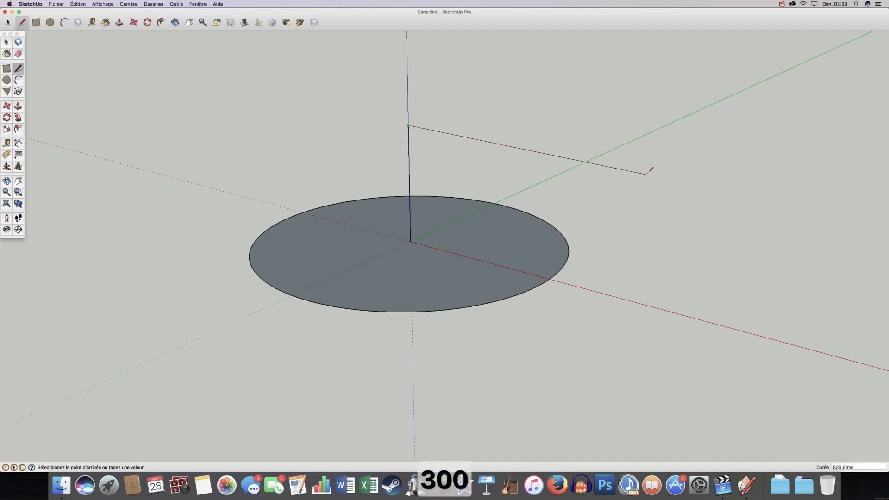
Complete the planar profile with a 200 mm top edge along the red axis, a slanted side to the circle's edge and a base to the centre
{"action": "type", "text": "200"}
{"action": "key", "text": "Return"}
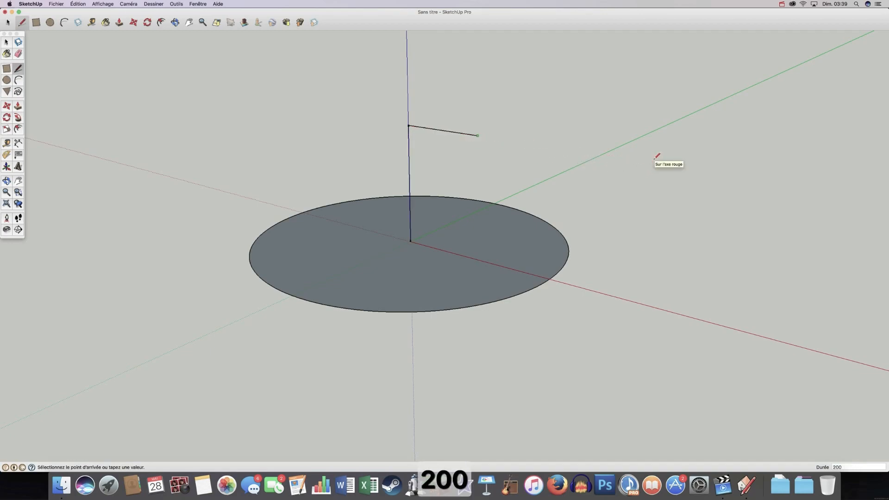
{"action": "left_click", "coordinate": [551, 278]}
{"action": "scroll", "coordinate": [551, 277], "scroll_direction": "up", "scroll_amount": 5}
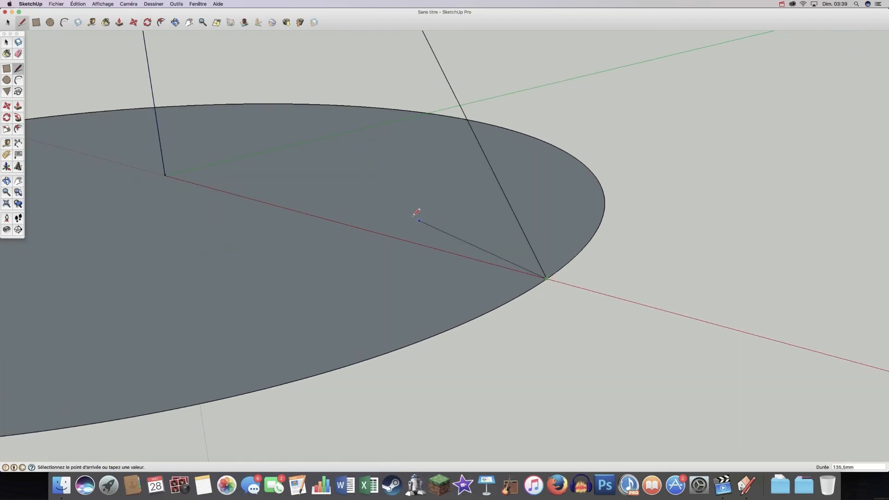
{"action": "left_click", "coordinate": [165, 175]}
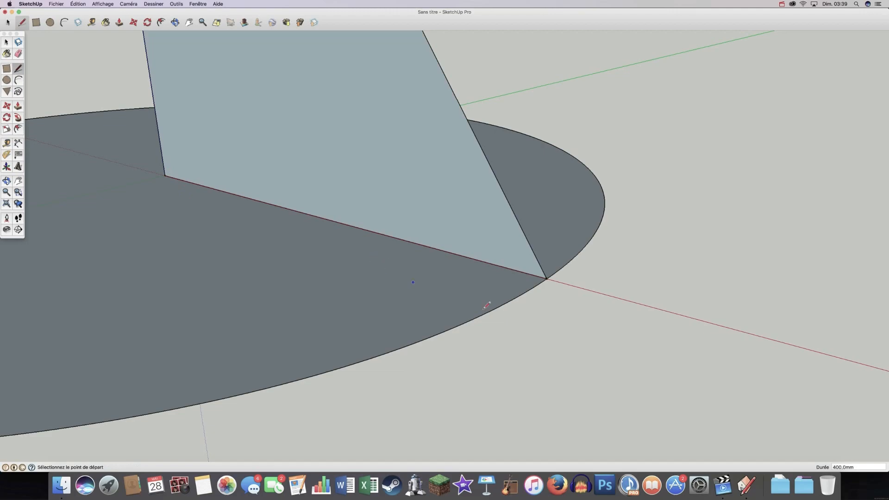
{"action": "scroll", "coordinate": [437, 287], "scroll_direction": "down", "scroll_amount": 5}
Sweep the four-sided profile around the circle with Follow Me to form a truncated cone
{"action": "left_click", "coordinate": [6, 42]}
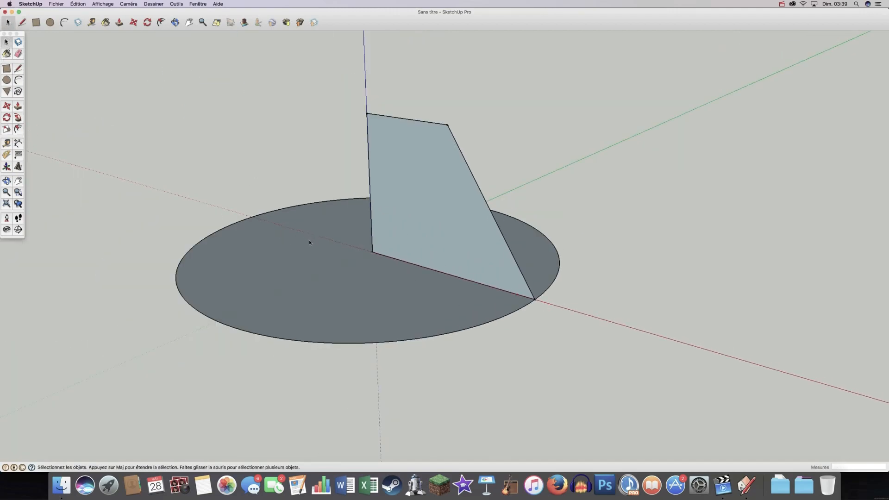
{"action": "middle_click_drag", "start_coordinate": [451, 301], "coordinate": [342, 246]}
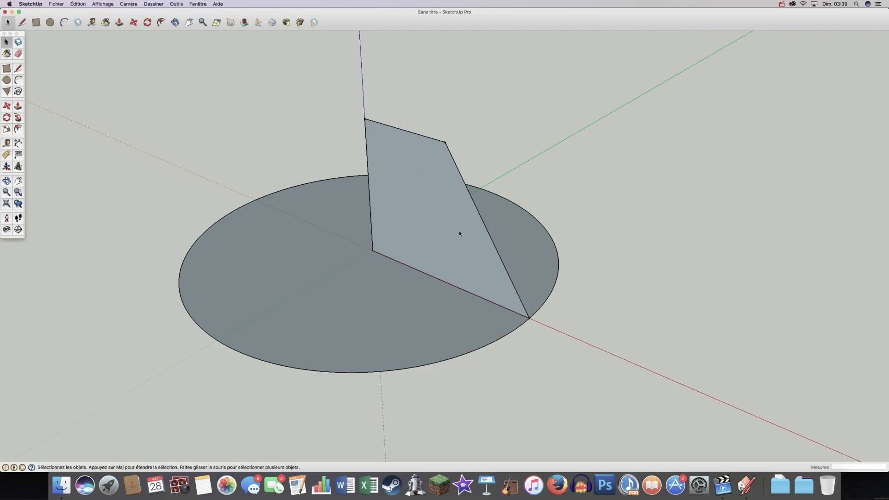
{"action": "left_click", "coordinate": [399, 304]}
{"action": "left_click", "coordinate": [18, 106]}
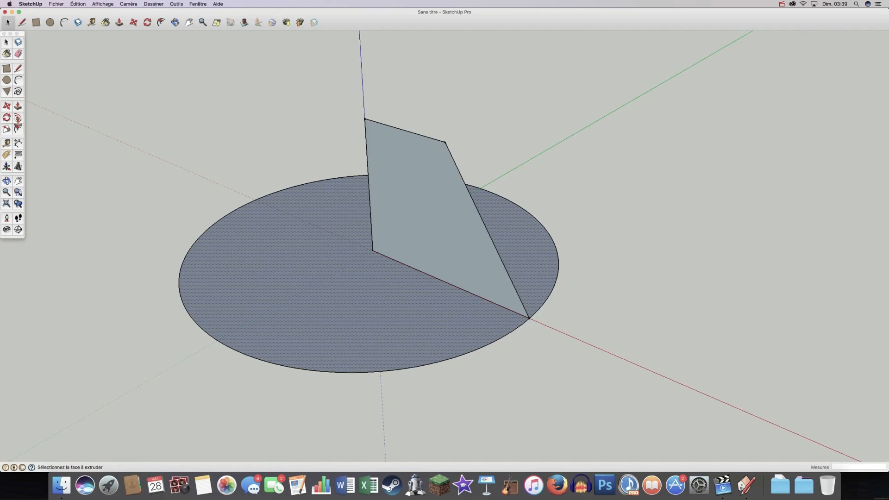
{"action": "left_click", "coordinate": [467, 240], "text": "super"}
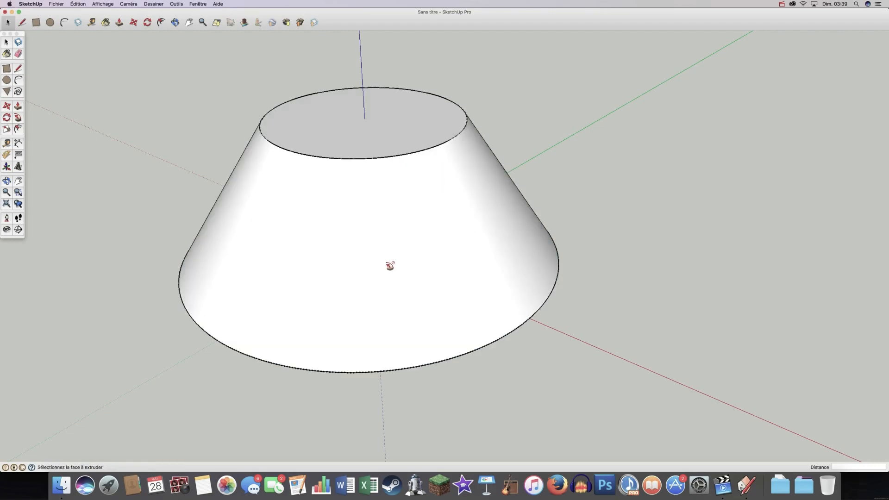
Close the truncated cone's open underside by tracing a segment about 5 mm long on the base circle's edge
{"action": "middle_click_drag", "start_coordinate": [438, 186], "coordinate": [493, 155]}
{"action": "middle_click_drag", "start_coordinate": [318, 312], "coordinate": [364, 188]}
{"action": "middle_click_drag", "start_coordinate": [394, 232], "coordinate": [510, 343]}
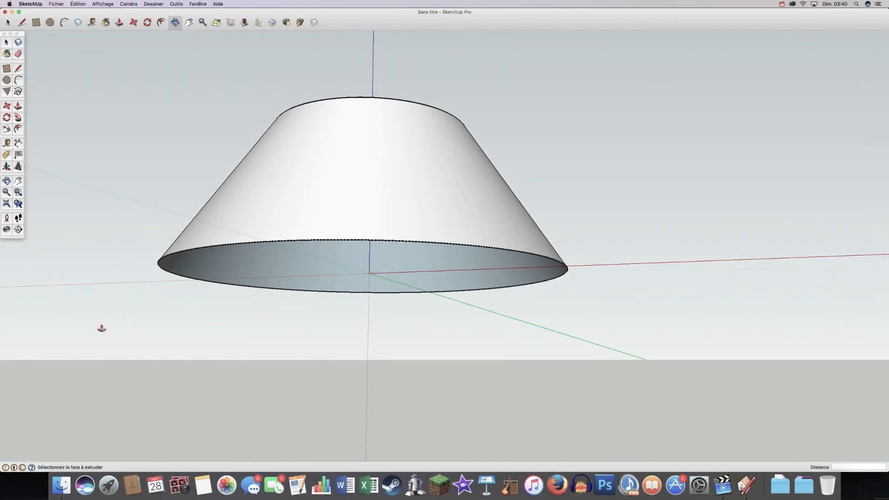
{"action": "left_click", "coordinate": [18, 68]}
{"action": "scroll", "coordinate": [363, 238], "scroll_direction": "up", "scroll_amount": 5}
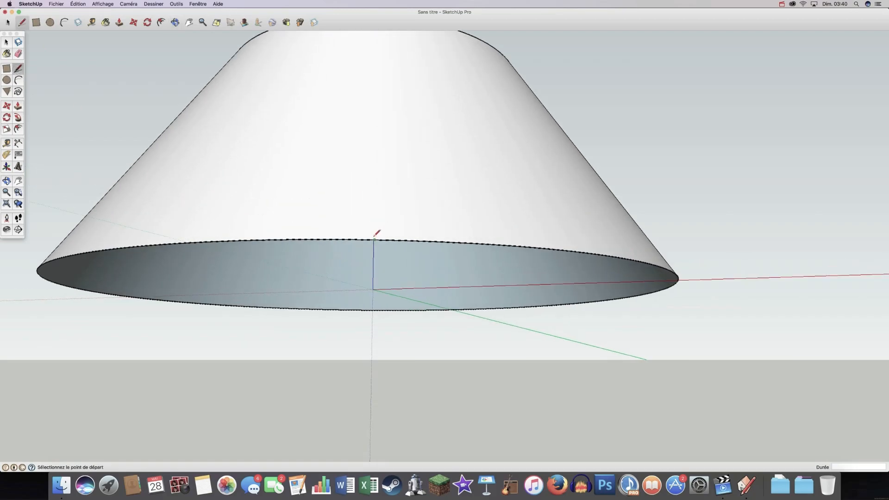
{"action": "left_click", "coordinate": [380, 239]}
{"action": "scroll", "coordinate": [371, 234], "scroll_direction": "down", "scroll_amount": 4}
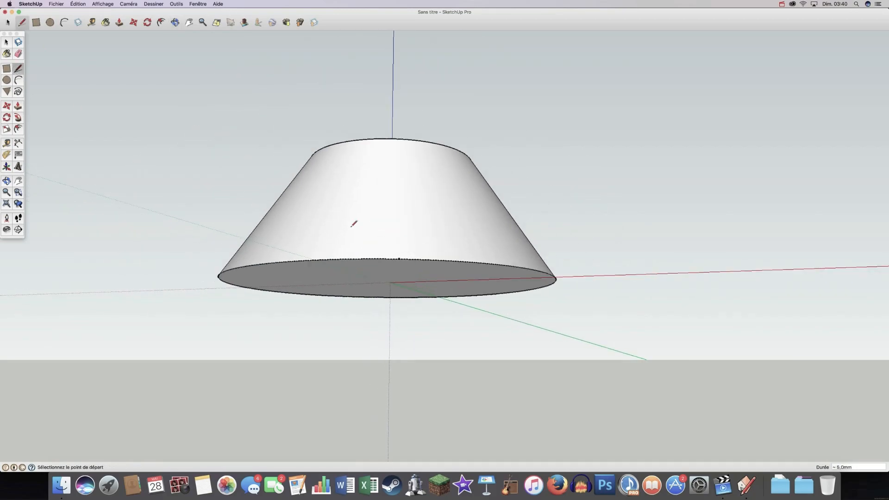
{"action": "left_click", "coordinate": [6, 42]}
{"action": "middle_click_drag", "start_coordinate": [592, 262], "coordinate": [617, 272]}
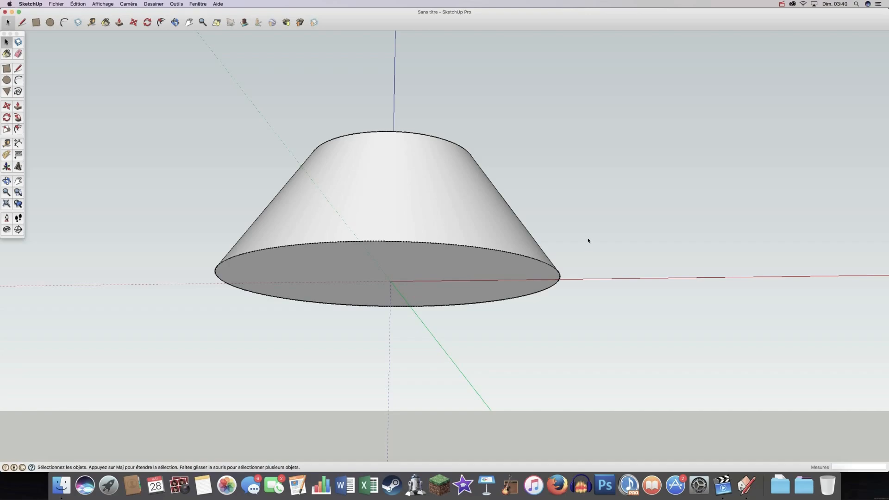
{"action": "middle_click_drag", "start_coordinate": [562, 151], "coordinate": [463, 201]}
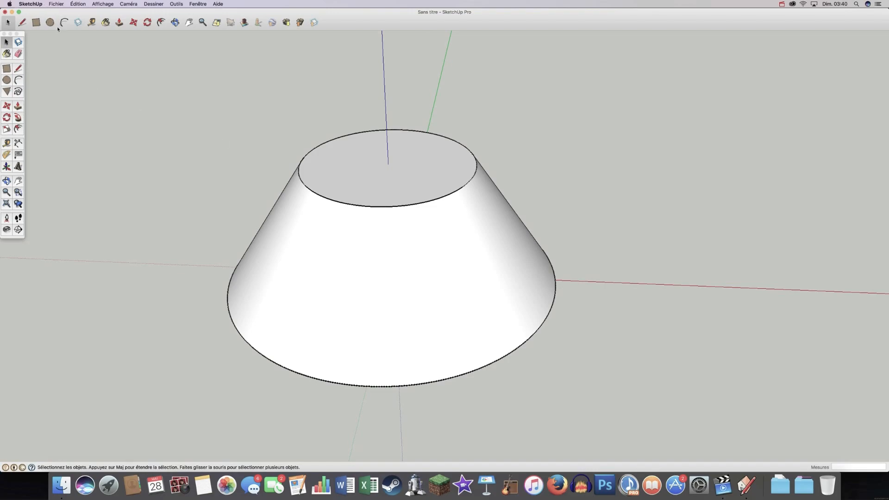
Undo the base closure and the Follow Me sweep, returning to the circle with its upright profile
{"action": "key", "text": "super+z"}
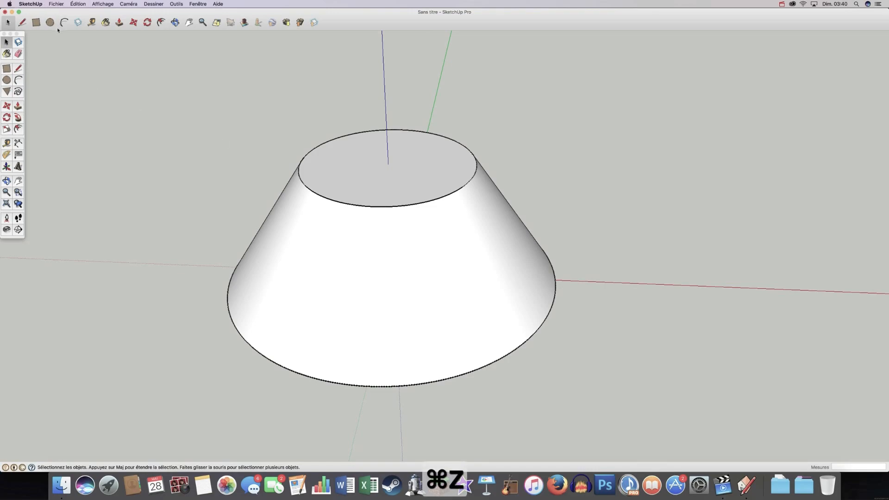
{"action": "key", "text": "super+z"}
{"action": "middle_click_drag", "start_coordinate": [508, 132], "coordinate": [327, 310]}
{"action": "middle_click_drag", "start_coordinate": [440, 284], "coordinate": [393, 296]}
Draw a triangular profile from the vertical line's upper end to the circle's edge on the green axis and back to the centre
{"action": "left_click", "coordinate": [18, 68]}
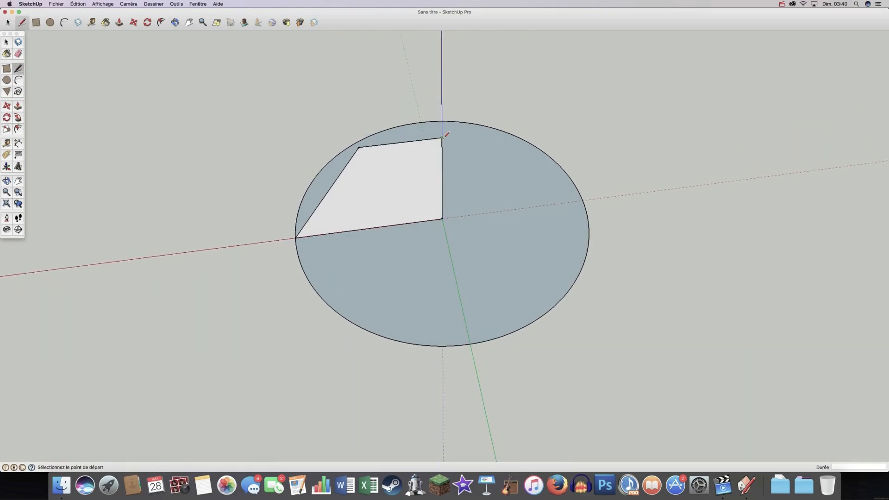
{"action": "left_click", "coordinate": [442, 137]}
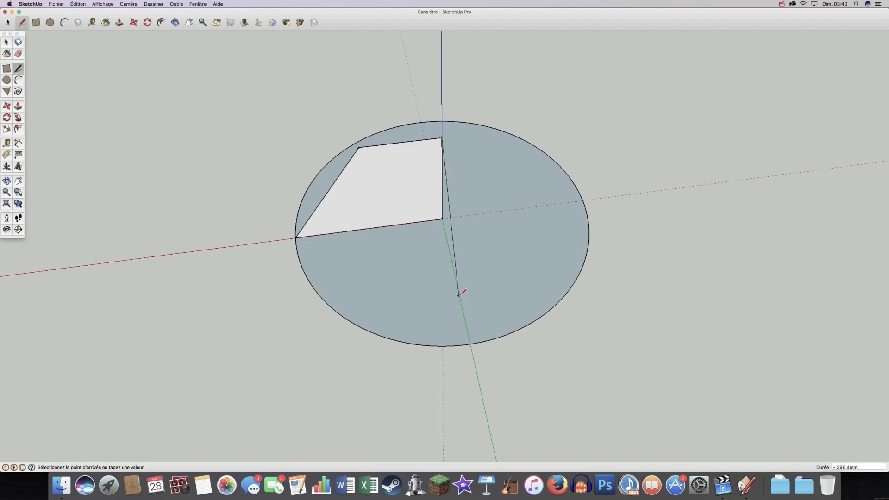
{"action": "left_click", "coordinate": [471, 343]}
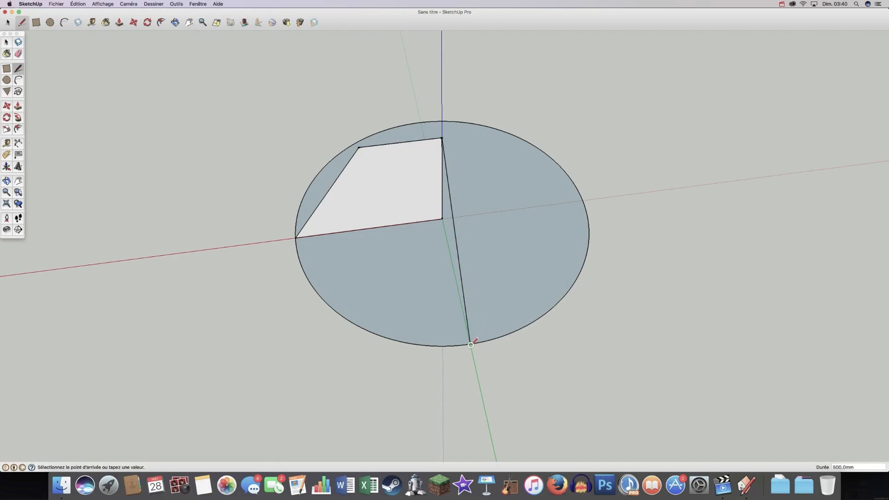
{"action": "left_click", "coordinate": [446, 222]}
{"action": "mouse_move", "coordinate": [304, 267]}
{"action": "middle_mouse_down"}
{"action": "mouse_move", "coordinate": [501, 194]}
{"action": "mouse_move", "coordinate": [479, 198]}
{"action": "middle_mouse_up"}
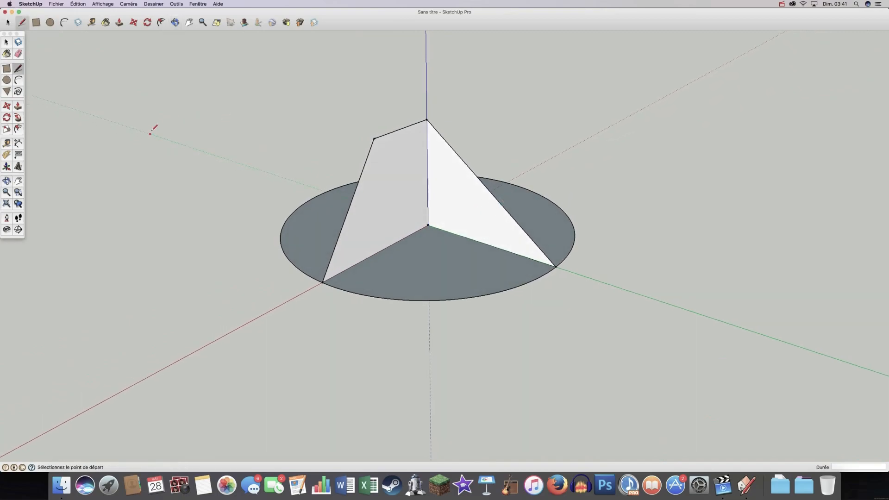
{"action": "key", "text": "space"}
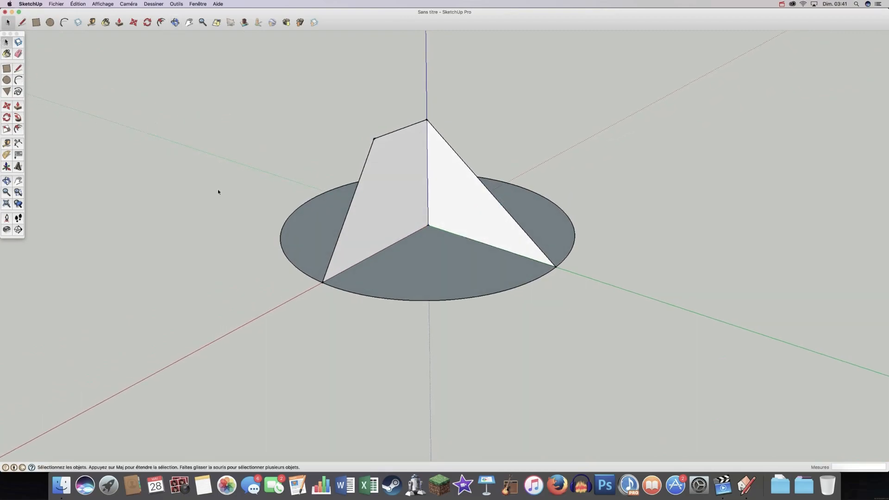
{"action": "middle_click_drag", "start_coordinate": [212, 268], "coordinate": [381, 279]}
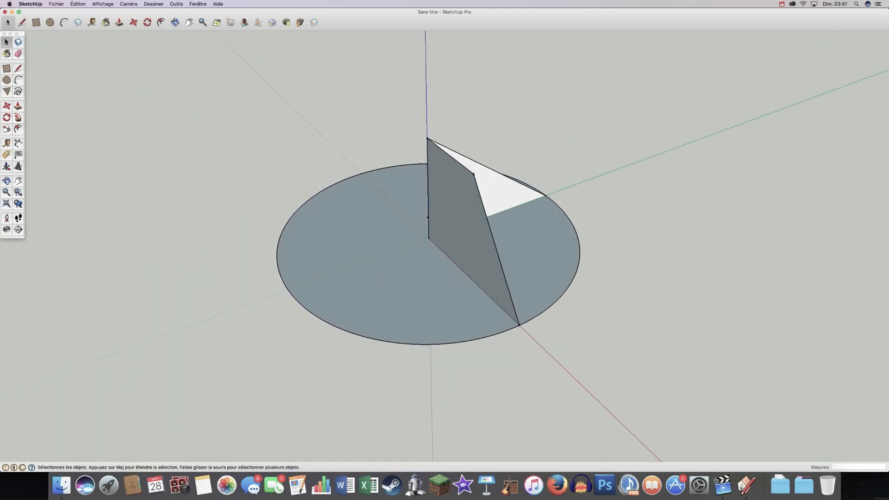
{"action": "middle_click_drag", "start_coordinate": [668, 274], "coordinate": [547, 302]}
Undo the two lines of the triangular profile on the green axis
{"action": "key", "text": "super+z"}
{"action": "key", "text": "super+z"}
{"action": "middle_click_drag", "start_coordinate": [646, 345], "coordinate": [171, 138]}
{"action": "left_click", "coordinate": [18, 68]}
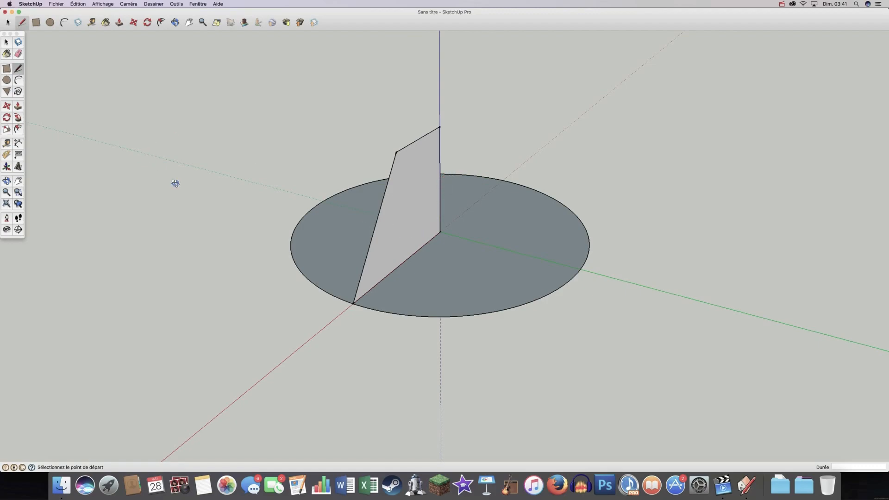
{"action": "middle_click_drag", "start_coordinate": [174, 182], "coordinate": [433, 197]}
Extrude the four-sided profile along the circle's perimeter with Follow Me to make the truncated cone
{"action": "left_click", "coordinate": [6, 42]}
{"action": "left_click", "coordinate": [338, 229]}
{"action": "left_click", "coordinate": [18, 107]}
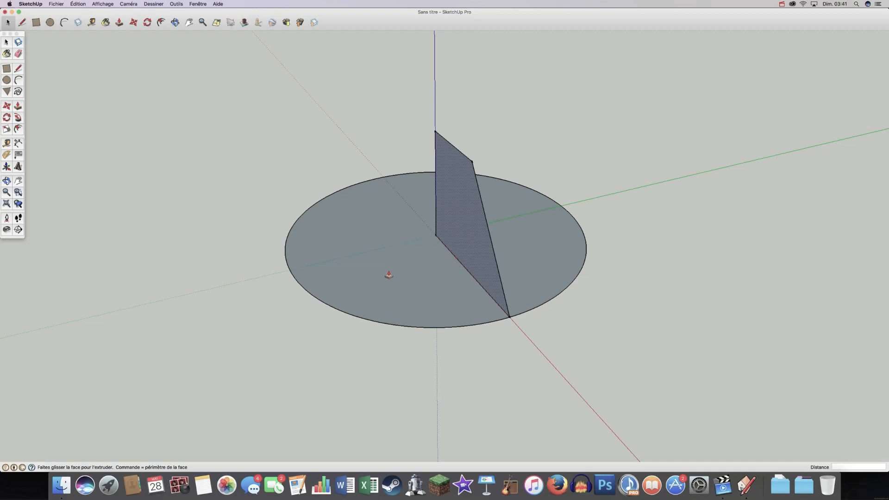
{"action": "left_click", "coordinate": [390, 275]}
{"action": "left_click", "coordinate": [7, 42]}
Fill the truncated cone's open base with a face by tracing one short segment of its bottom edge
{"action": "middle_click_drag", "start_coordinate": [402, 253], "coordinate": [579, 246]}
{"action": "middle_click_drag", "start_coordinate": [508, 241], "coordinate": [308, 173]}
{"action": "key", "text": "l"}
{"action": "scroll", "coordinate": [412, 189], "scroll_direction": "up", "scroll_amount": 4}
{"action": "left_click", "coordinate": [408, 188]}
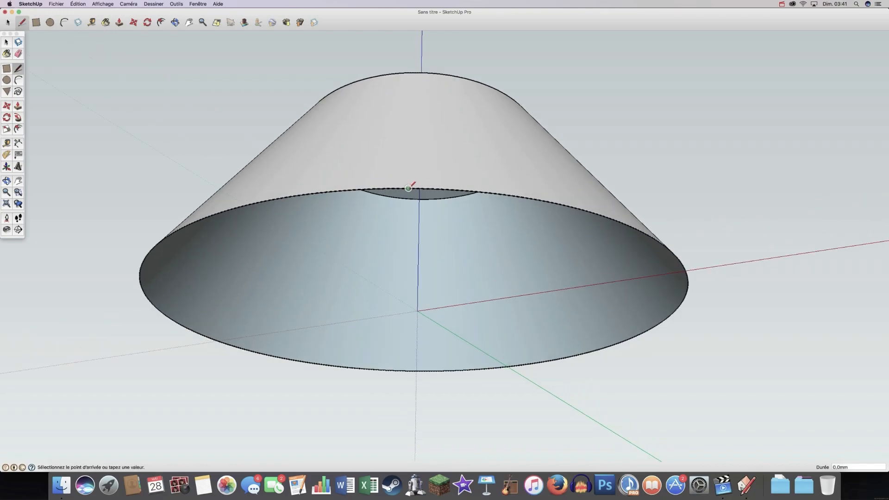
{"action": "left_click", "coordinate": [411, 189]}
Examine the closed truncated cone from above and upside down to check its top and base faces
{"action": "key", "text": "o"}
{"action": "left_click_drag", "start_coordinate": [302, 114], "coordinate": [417, 281]}
{"action": "key", "text": "space"}
{"action": "scroll", "coordinate": [416, 281], "scroll_direction": "down", "scroll_amount": 2}
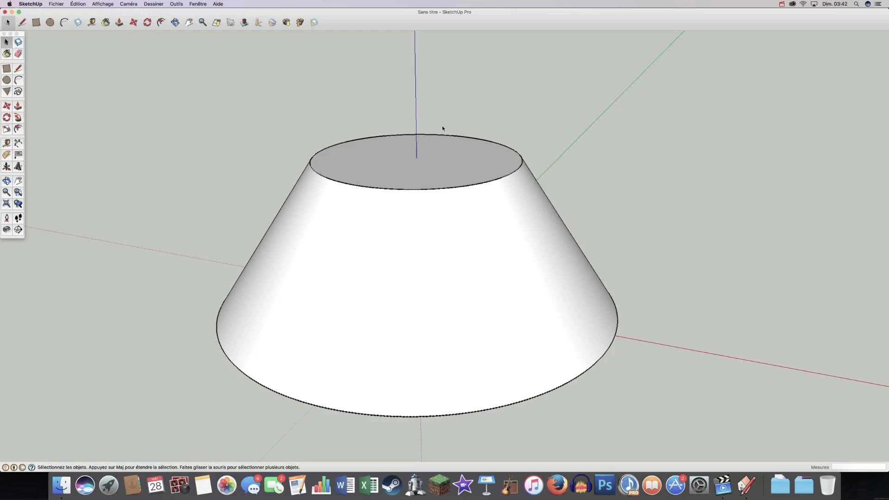
{"action": "middle_click_drag", "start_coordinate": [441, 127], "coordinate": [390, 292]}
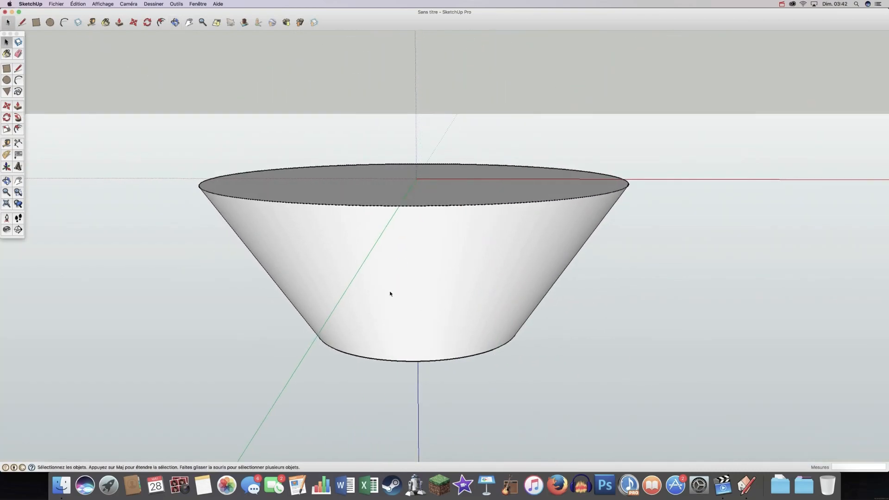
{"action": "scroll", "coordinate": [390, 292], "scroll_direction": "down", "scroll_amount": 3}
{"action": "middle_click_drag", "start_coordinate": [468, 308], "coordinate": [473, 269]}
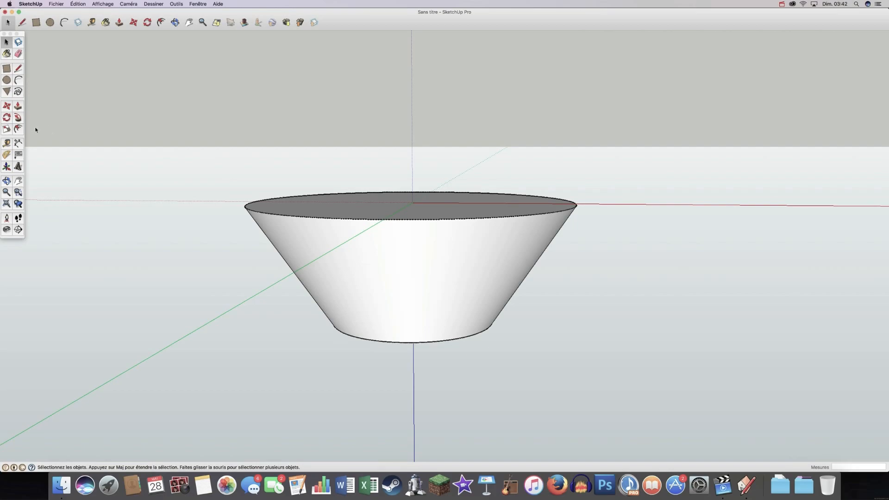
Push the base face about 42 mm into the truncated cone with Push/Pull
{"action": "middle_click_drag", "start_coordinate": [358, 178], "coordinate": [465, 181]}
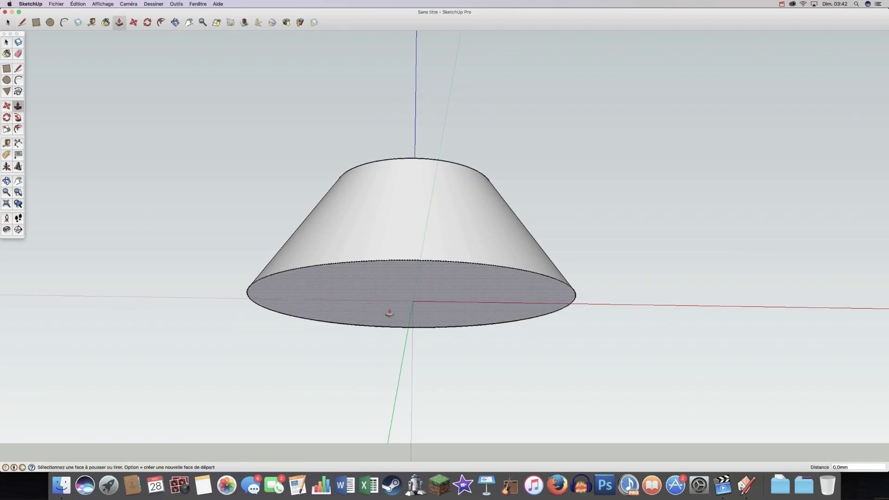
{"action": "middle_click_drag", "start_coordinate": [601, 340], "coordinate": [554, 264]}
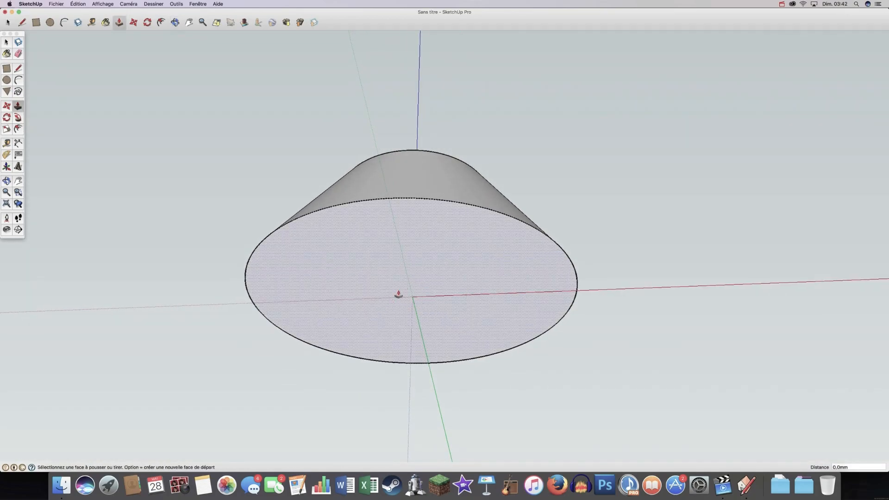
{"action": "left_click", "coordinate": [401, 295]}
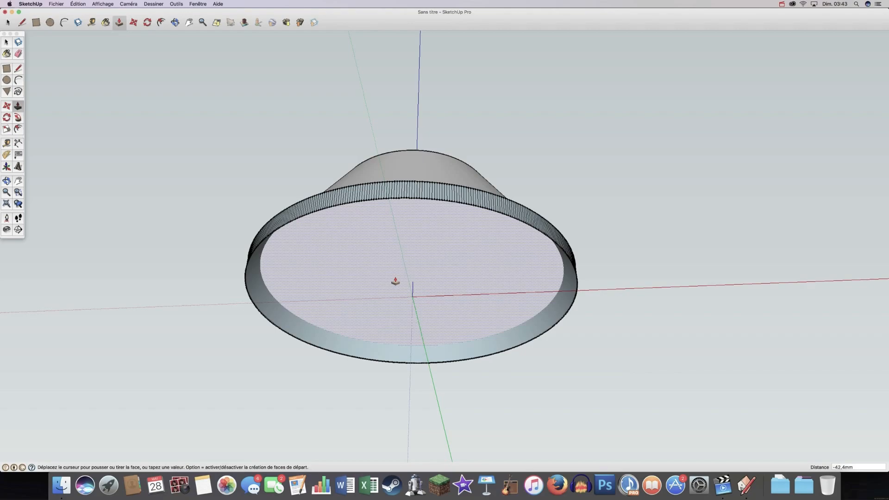
{"action": "middle_click_drag", "start_coordinate": [397, 278], "coordinate": [389, 207]}
{"action": "key", "text": "p"}
{"action": "key", "text": "space"}
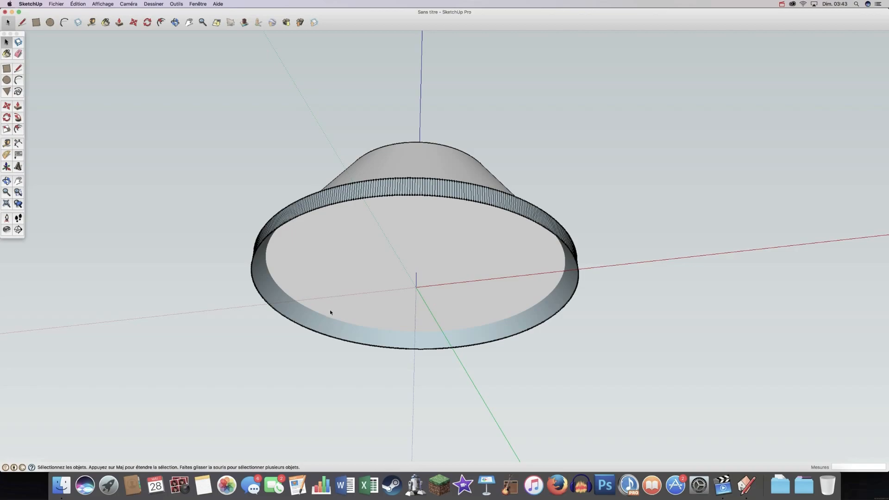
Examine the segmented rim around the truncated cone's base up close, from outside and from within the solid
{"action": "middle_click_drag", "start_coordinate": [382, 218], "coordinate": [341, 225]}
{"action": "scroll", "coordinate": [258, 281], "scroll_direction": "up", "scroll_amount": 10}
{"action": "scroll", "coordinate": [321, 222], "scroll_direction": "up", "scroll_amount": 8}
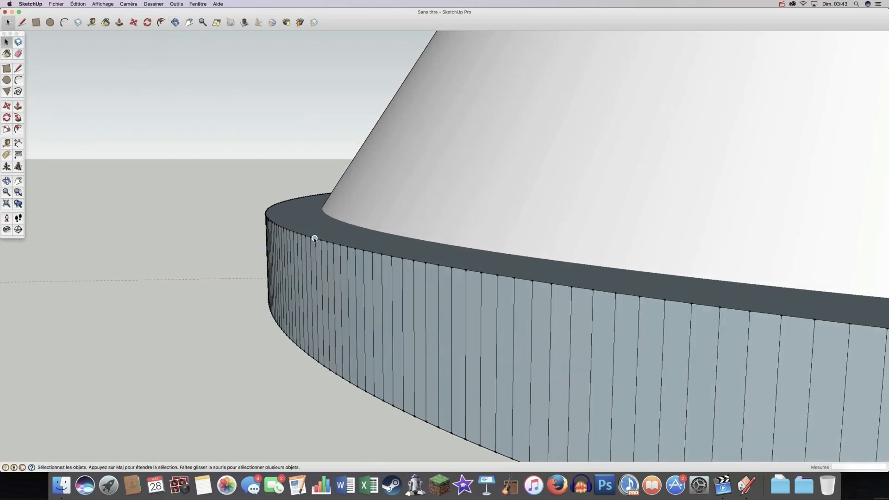
{"action": "scroll", "coordinate": [308, 236], "scroll_direction": "up", "scroll_amount": 8}
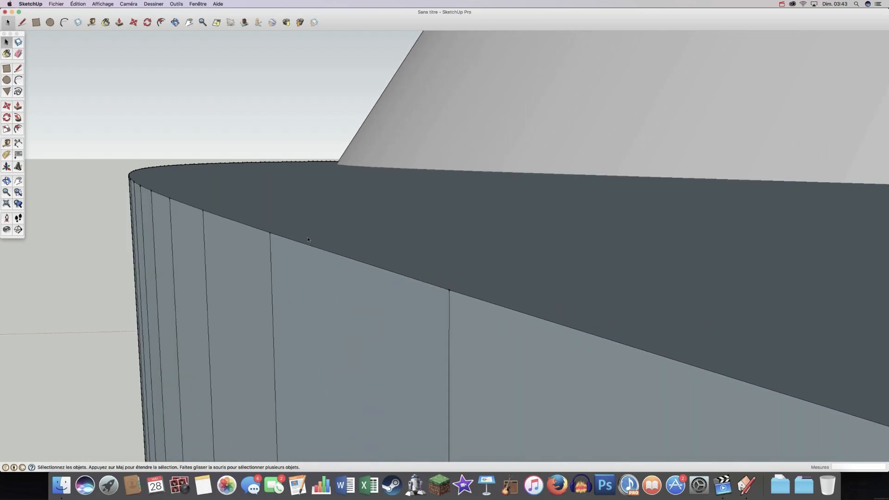
{"action": "scroll", "coordinate": [277, 244], "scroll_direction": "up", "scroll_amount": 3}
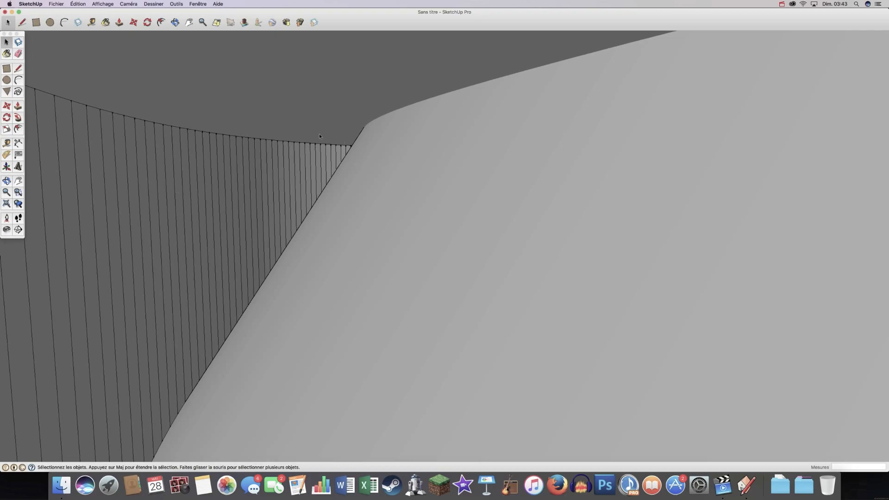
{"action": "scroll", "coordinate": [310, 212], "scroll_direction": "down", "scroll_amount": 10}
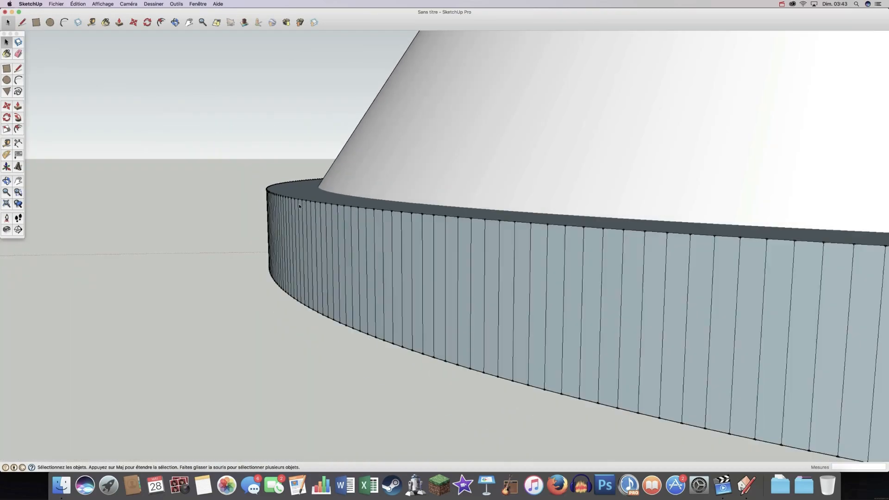
{"action": "scroll", "coordinate": [299, 203], "scroll_direction": "down", "scroll_amount": 3}
{"action": "middle_click_drag", "start_coordinate": [420, 194], "coordinate": [427, 221]}
{"action": "scroll", "coordinate": [280, 259], "scroll_direction": "down", "scroll_amount": 5}
{"action": "scroll", "coordinate": [279, 258], "scroll_direction": "down", "scroll_amount": 12}
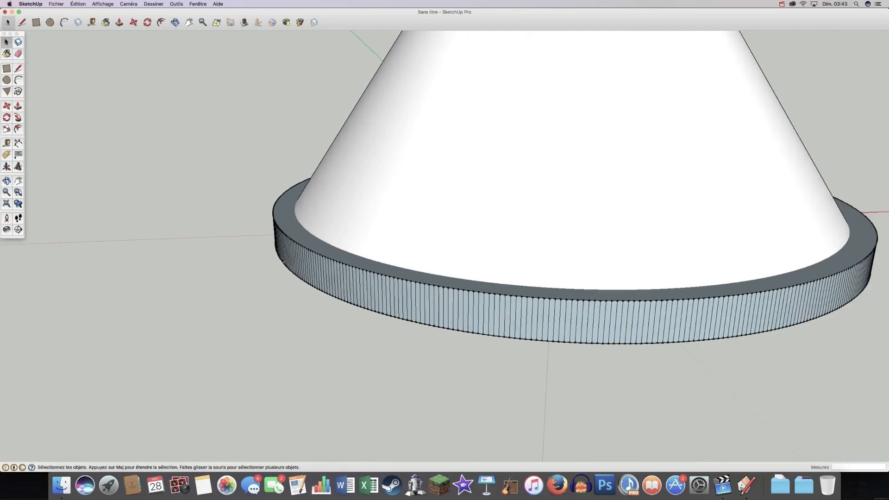
{"action": "middle_click_drag", "start_coordinate": [405, 234], "coordinate": [312, 229]}
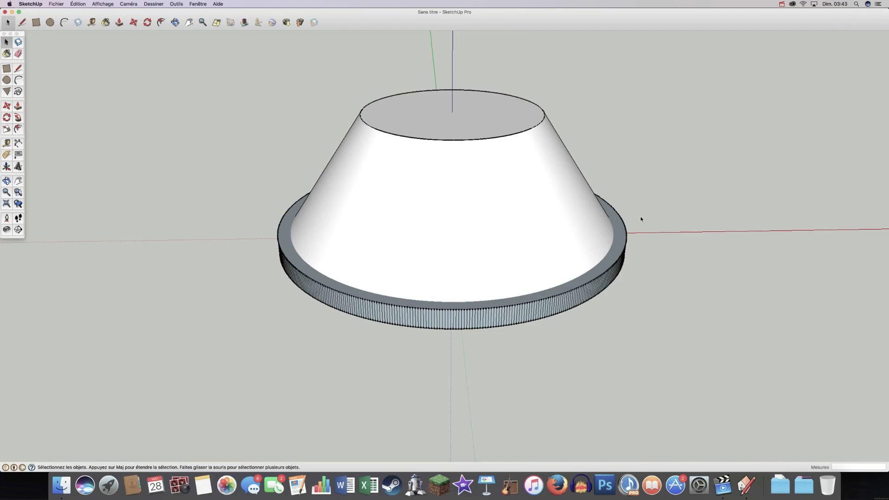
{"action": "middle_click_drag", "start_coordinate": [324, 234], "coordinate": [300, 180]}
{"action": "key", "text": "l"}
{"action": "scroll", "coordinate": [424, 178], "scroll_direction": "up", "scroll_amount": 2}
{"action": "middle_click_drag", "start_coordinate": [434, 178], "coordinate": [477, 236]}
{"action": "key", "text": "space"}
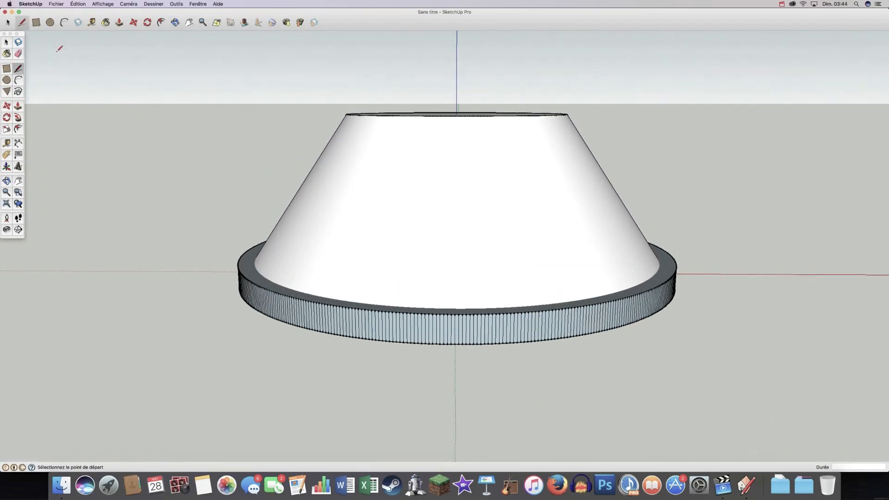
{"action": "scroll", "coordinate": [357, 154], "scroll_direction": "down", "scroll_amount": 2}
{"action": "middle_click_drag", "start_coordinate": [357, 154], "coordinate": [448, 203]}
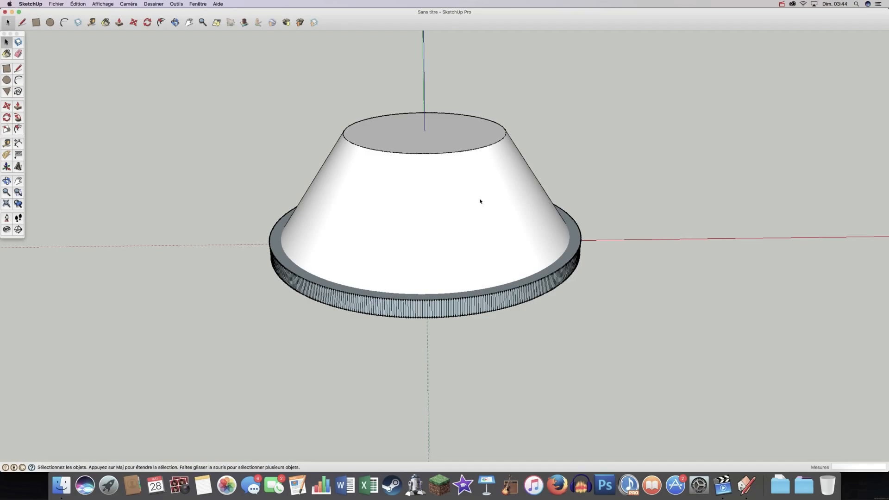
{"action": "middle_click_drag", "start_coordinate": [427, 227], "coordinate": [481, 218]}
{"action": "middle_click_drag", "start_coordinate": [319, 224], "coordinate": [413, 226]}
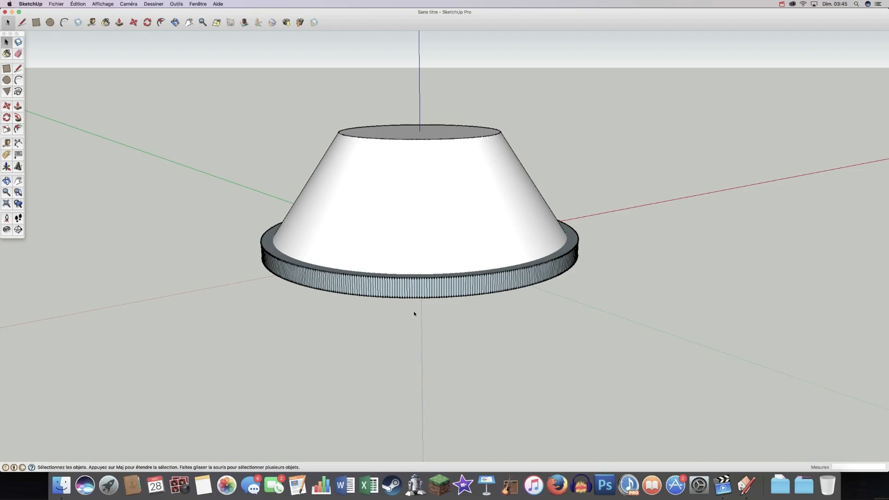
{"action": "middle_click_drag", "start_coordinate": [415, 308], "coordinate": [303, 259]}
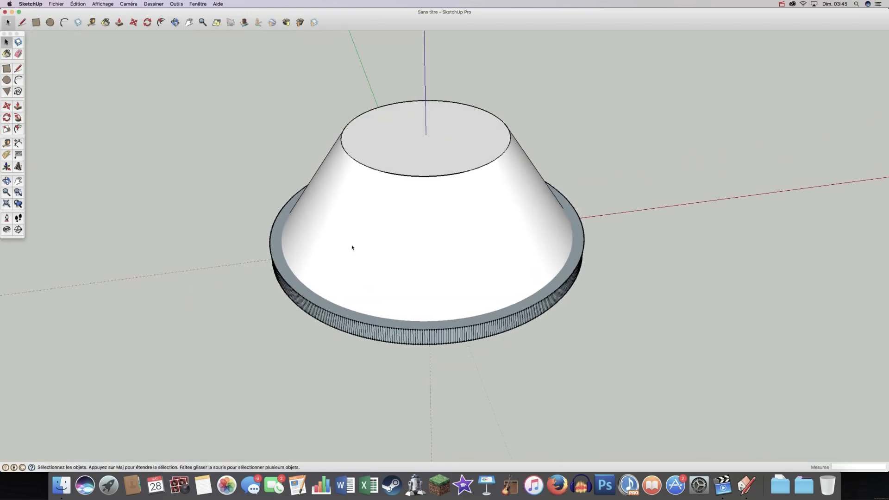
{"action": "middle_click_drag", "start_coordinate": [609, 254], "coordinate": [571, 236]}
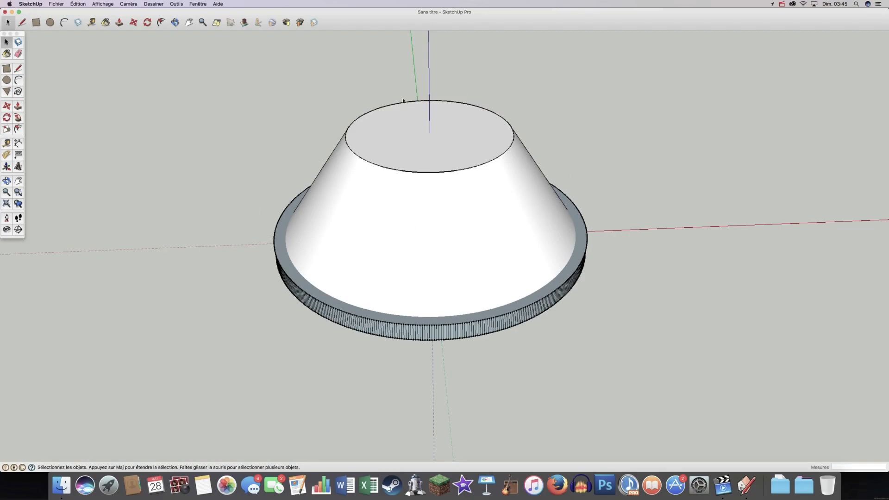
{"action": "middle_click_drag", "start_coordinate": [402, 334], "coordinate": [397, 280]}
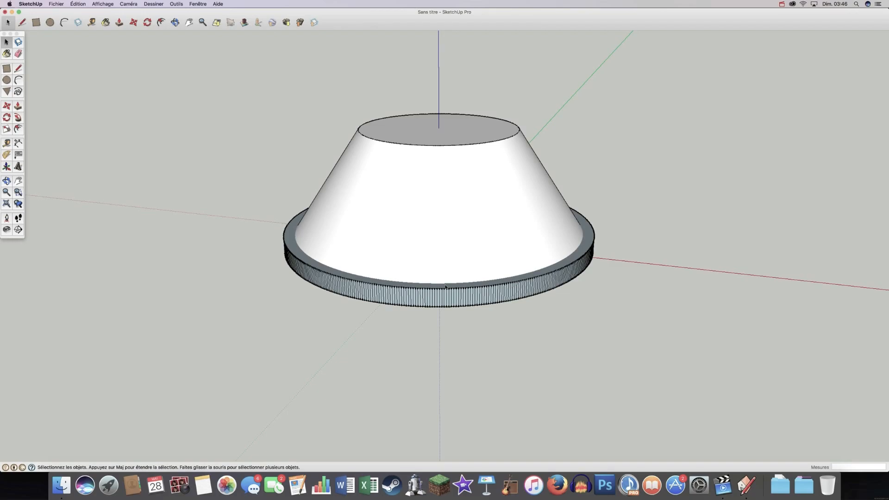
Examine the truncated cone's base from directly below, its profile from the side and its top face
{"action": "middle_click_drag", "start_coordinate": [490, 176], "coordinate": [478, 93]}
{"action": "middle_click_drag", "start_coordinate": [464, 273], "coordinate": [459, 81]}
{"action": "middle_click_drag", "start_coordinate": [490, 290], "coordinate": [500, 166]}
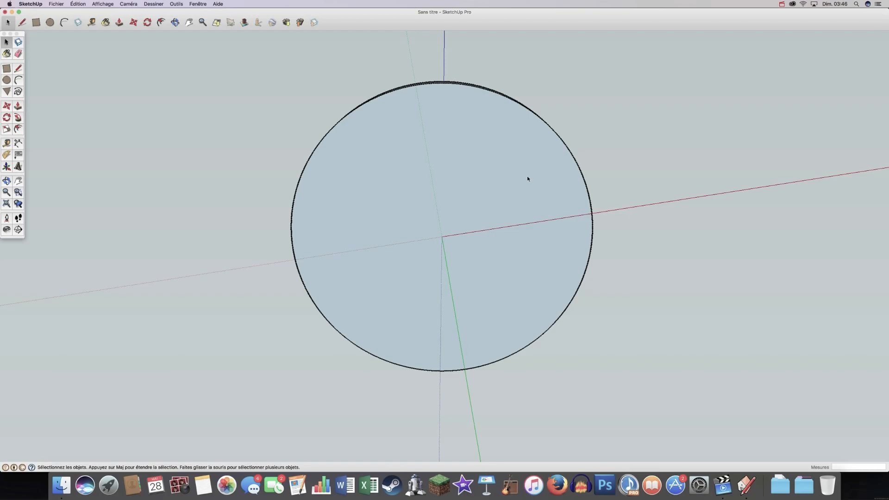
{"action": "middle_click_drag", "start_coordinate": [548, 142], "coordinate": [518, 255]}
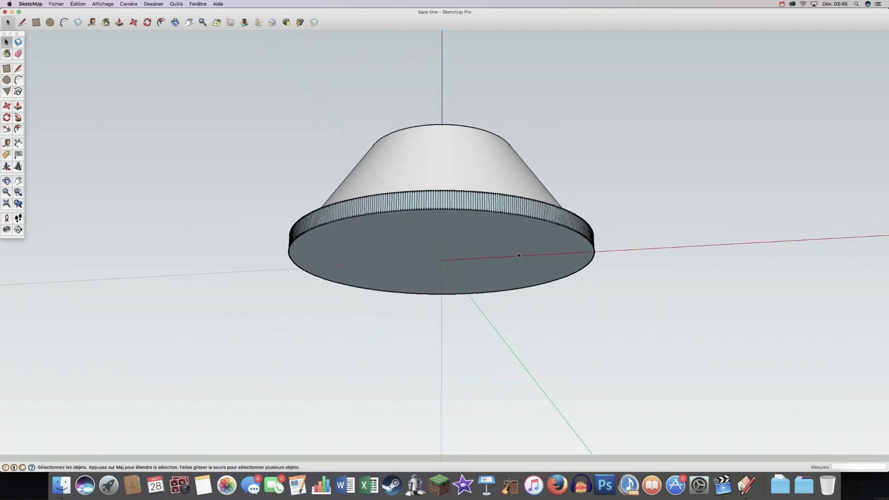
{"action": "middle_click_drag", "start_coordinate": [585, 194], "coordinate": [602, 299]}
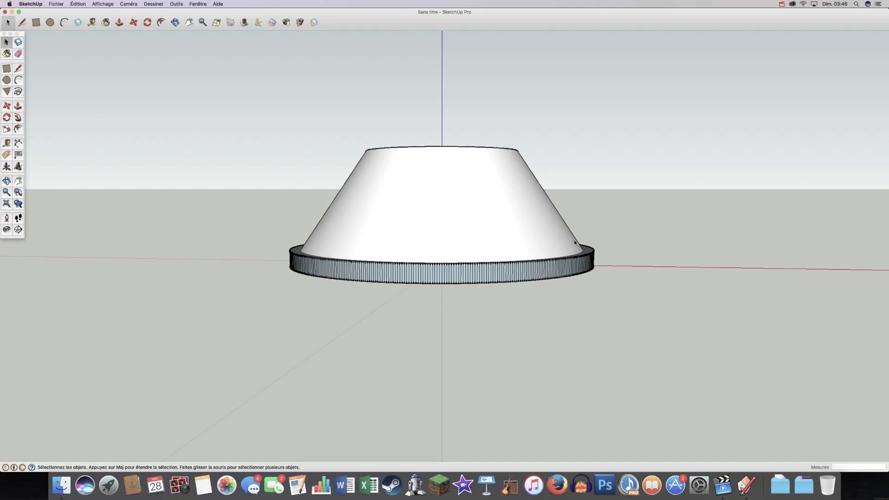
{"action": "middle_click_drag", "start_coordinate": [599, 214], "coordinate": [606, 296]}
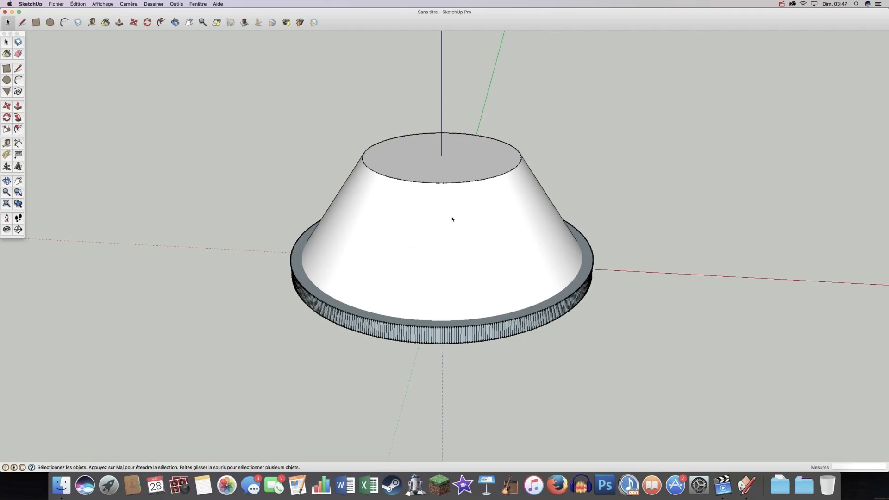
{"action": "middle_click_drag", "start_coordinate": [410, 362], "coordinate": [386, 340]}
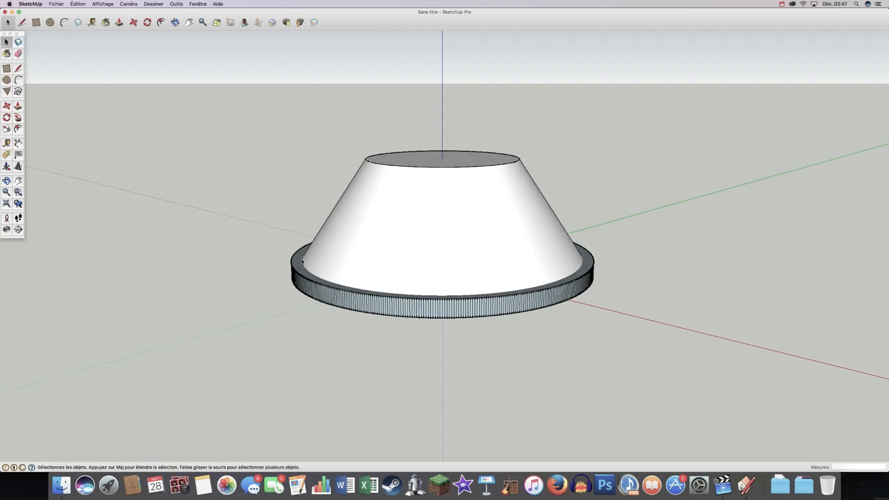
Select the truncated cone's sloping side surface and inspect where it meets the ledge of the base rim
{"action": "scroll", "coordinate": [322, 293], "scroll_direction": "up", "scroll_amount": 5}
{"action": "middle_click_drag", "start_coordinate": [310, 296], "coordinate": [303, 250]}
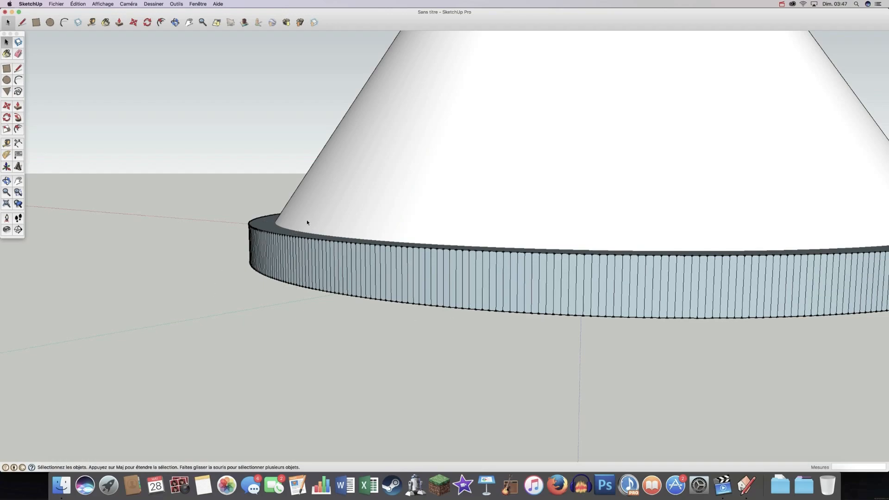
{"action": "middle_click_drag", "start_coordinate": [306, 222], "coordinate": [347, 307]}
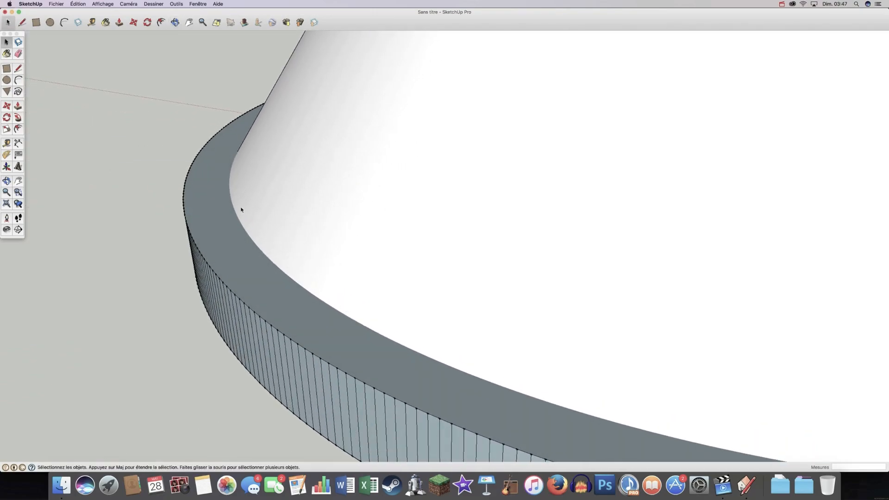
{"action": "left_click", "coordinate": [229, 177]}
{"action": "middle_click_drag", "start_coordinate": [229, 184], "coordinate": [384, 187]}
{"action": "scroll", "coordinate": [244, 302], "scroll_direction": "up", "scroll_amount": 10}
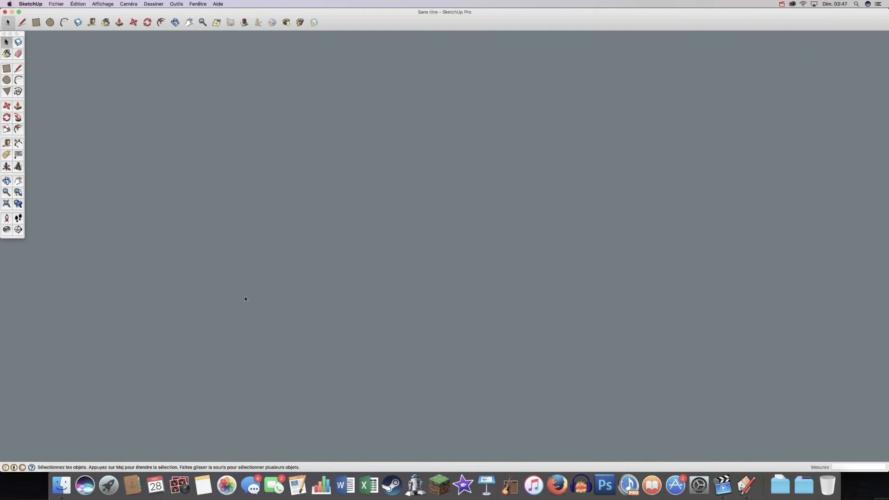
{"action": "scroll", "coordinate": [253, 293], "scroll_direction": "up", "scroll_amount": 3}
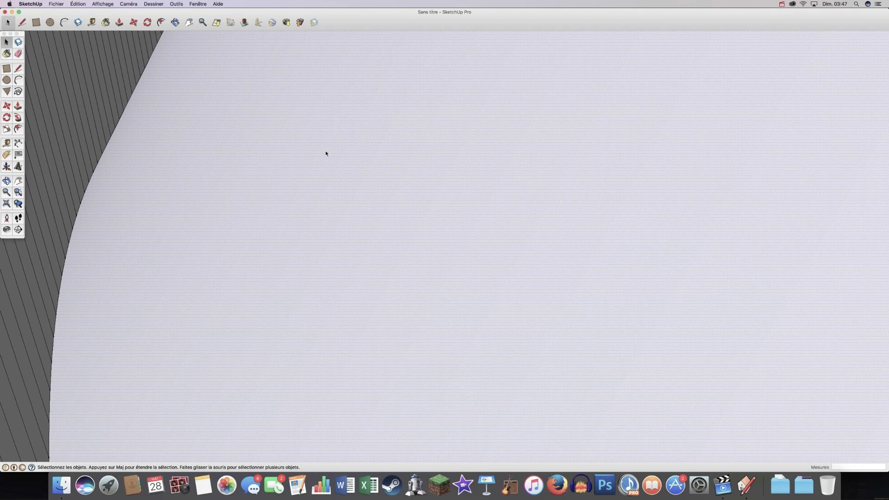
{"action": "scroll", "coordinate": [278, 287], "scroll_direction": "down", "scroll_amount": 8}
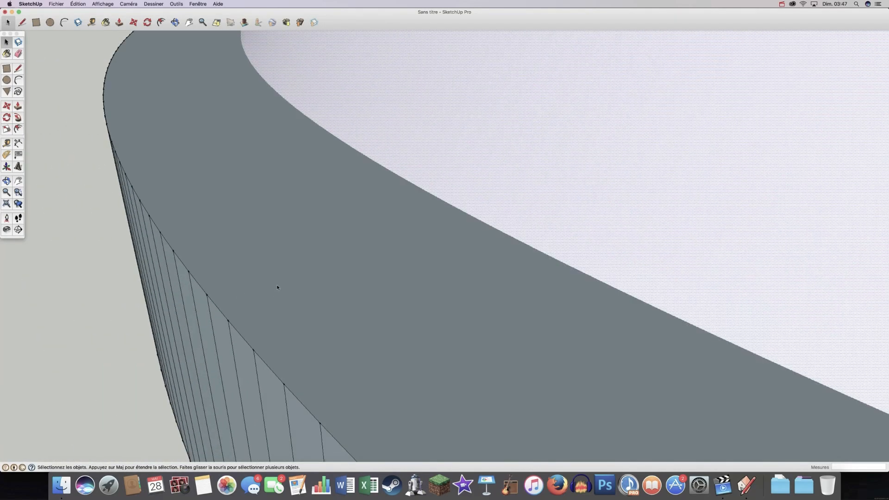
{"action": "scroll", "coordinate": [276, 287], "scroll_direction": "down", "scroll_amount": 10}
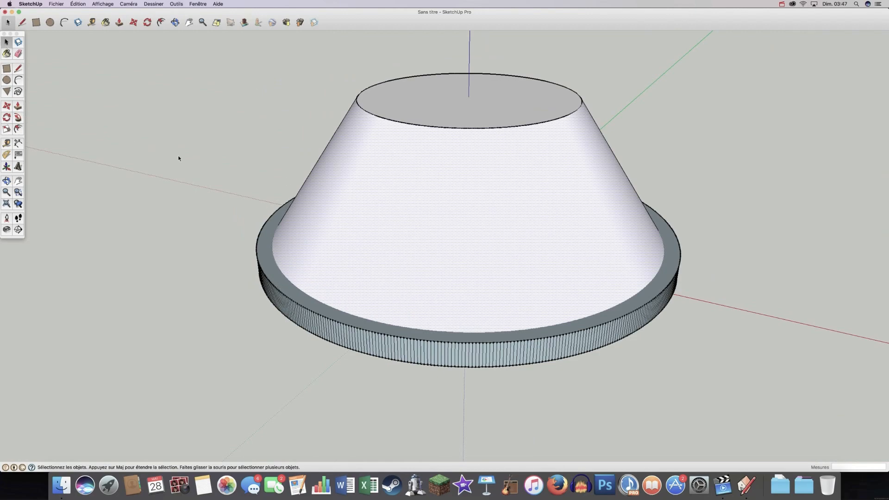
Create a new model, enlarge its window to fill the screen and delete the default human figure
{"action": "left_click", "coordinate": [49, 3]}
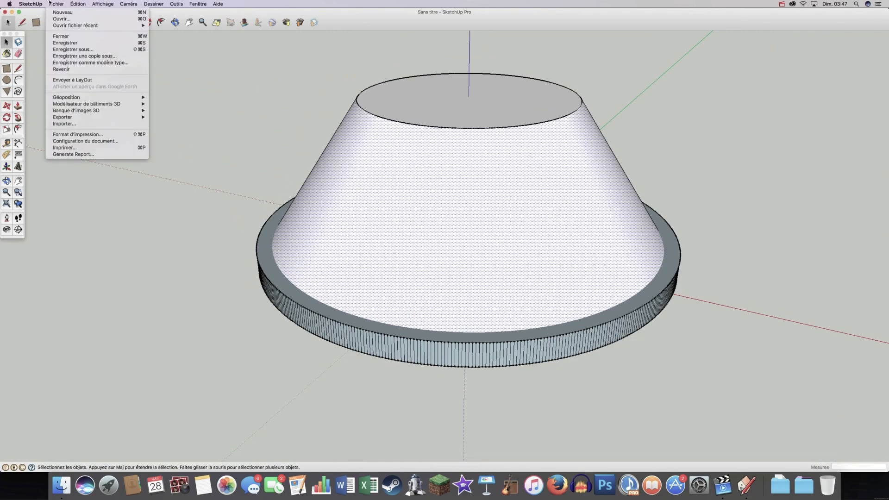
{"action": "left_click", "coordinate": [56, 12]}
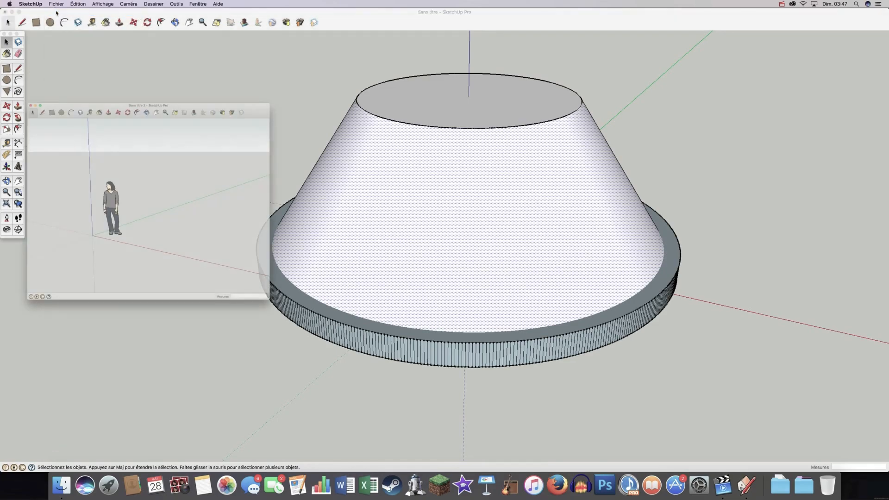
{"action": "left_click_drag", "start_coordinate": [120, 156], "coordinate": [111, 11]}
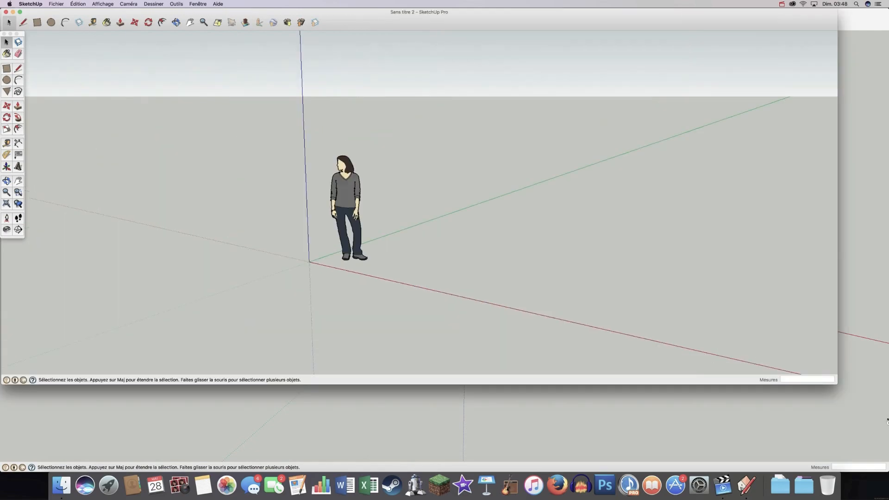
{"action": "double_click", "coordinate": [357, 296]}
{"action": "left_click", "coordinate": [360, 255]}
{"action": "key", "text": "Delete"}
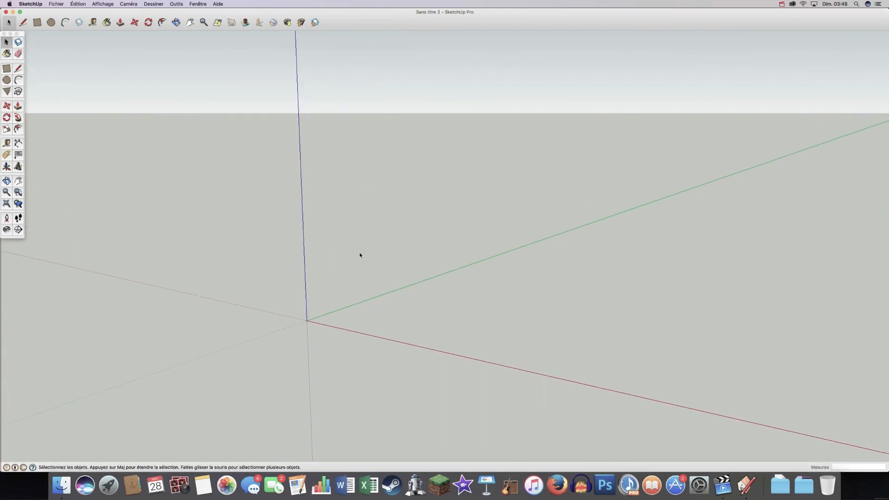
Draw a circle of about 2139 mm radius centred on the origin and pull it upward into a thin disc
{"action": "left_click", "coordinate": [307, 320]}
{"action": "left_click", "coordinate": [448, 353]}
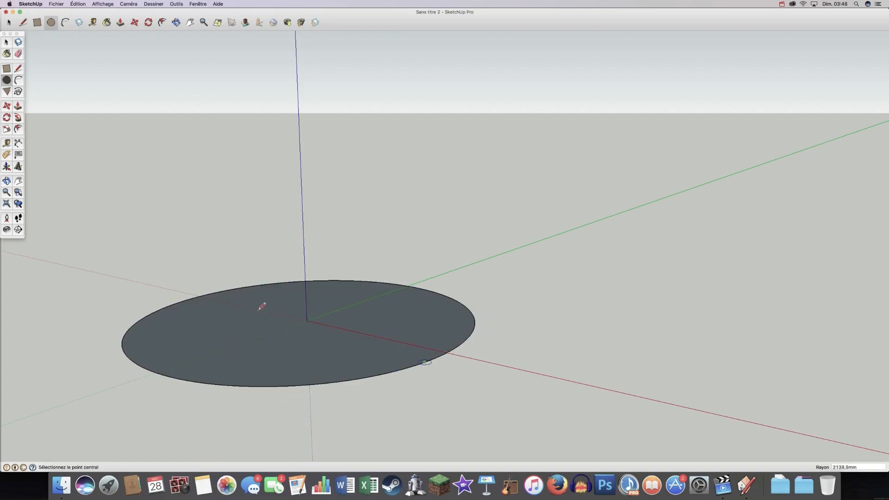
{"action": "left_click", "coordinate": [17, 106]}
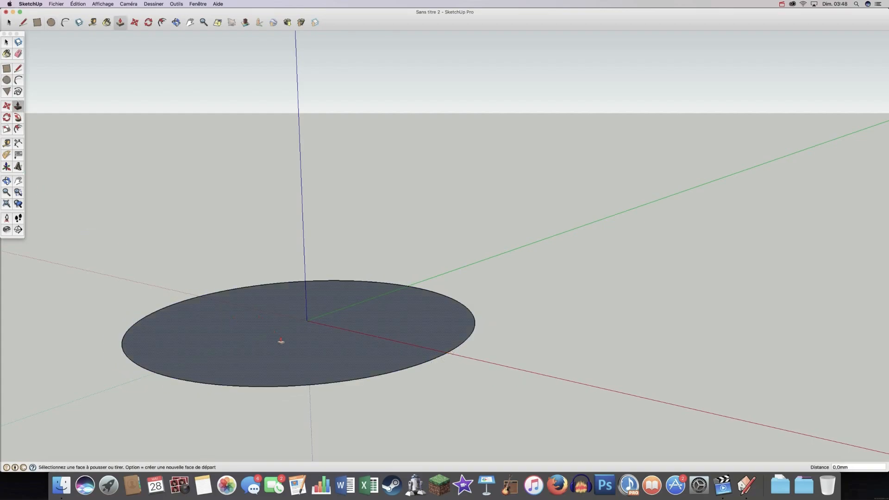
{"action": "left_click", "coordinate": [280, 341]}
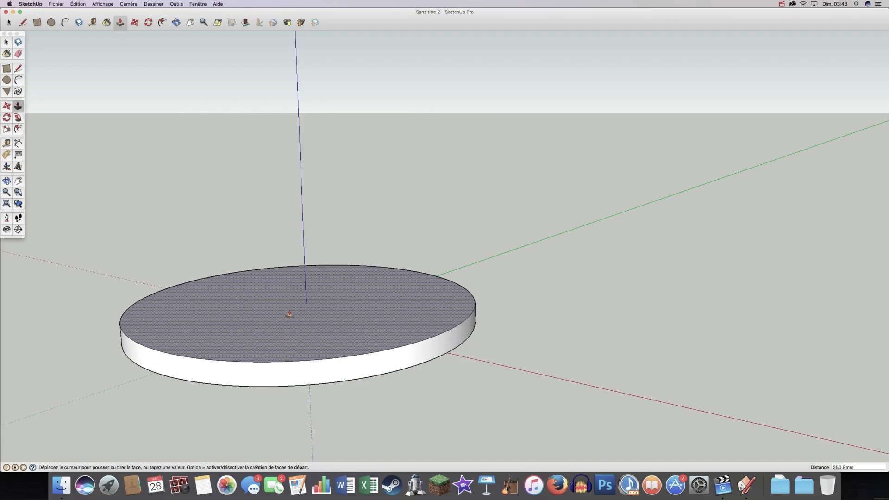
{"action": "left_click", "coordinate": [288, 321]}
{"action": "key", "text": "space"}
Draw a 1000 mm vertical line upward along the blue axis from the centre of the disc's underside
{"action": "middle_click_drag", "start_coordinate": [384, 209], "coordinate": [401, 373]}
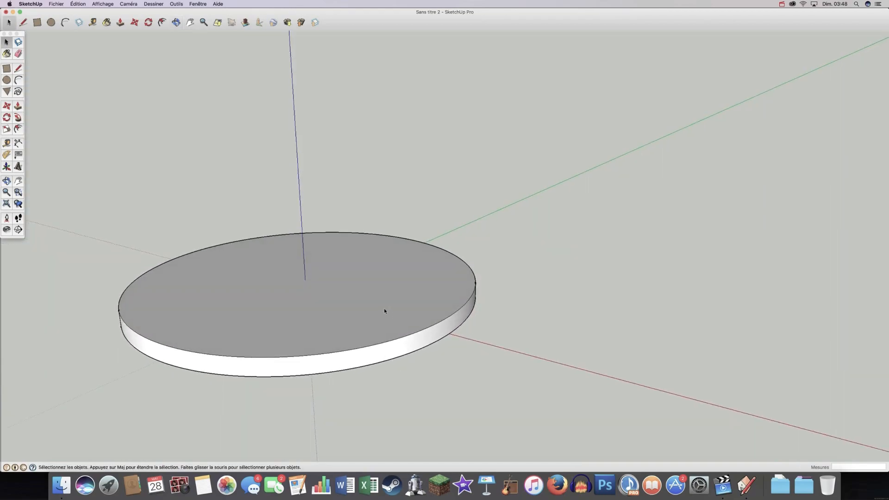
{"action": "middle_click_drag", "start_coordinate": [382, 336], "coordinate": [379, 405]}
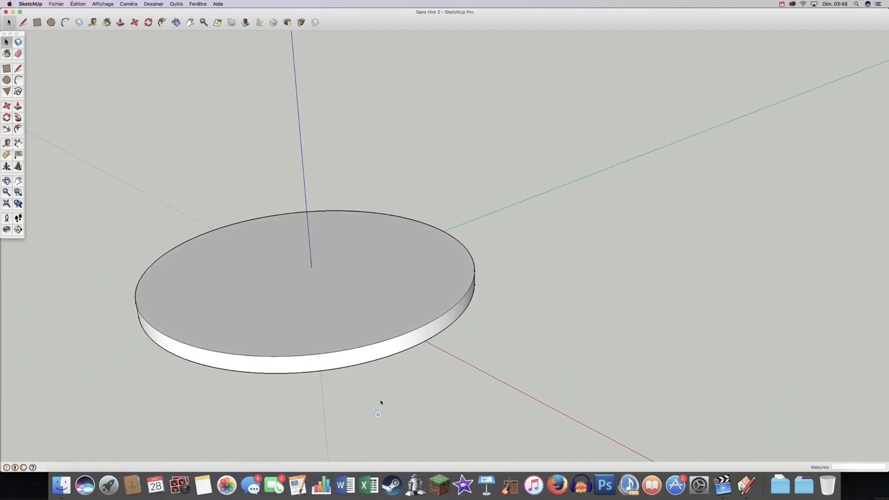
{"action": "middle_click_drag", "start_coordinate": [500, 340], "coordinate": [523, 347]}
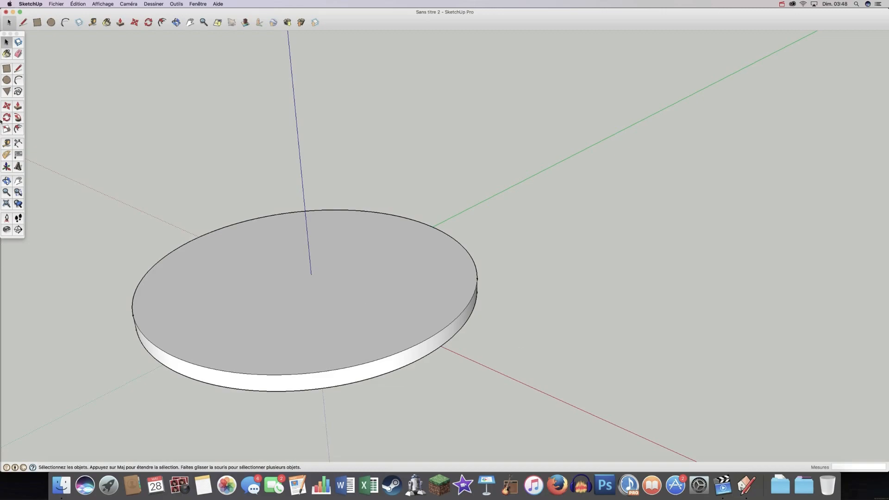
{"action": "left_click", "coordinate": [18, 68]}
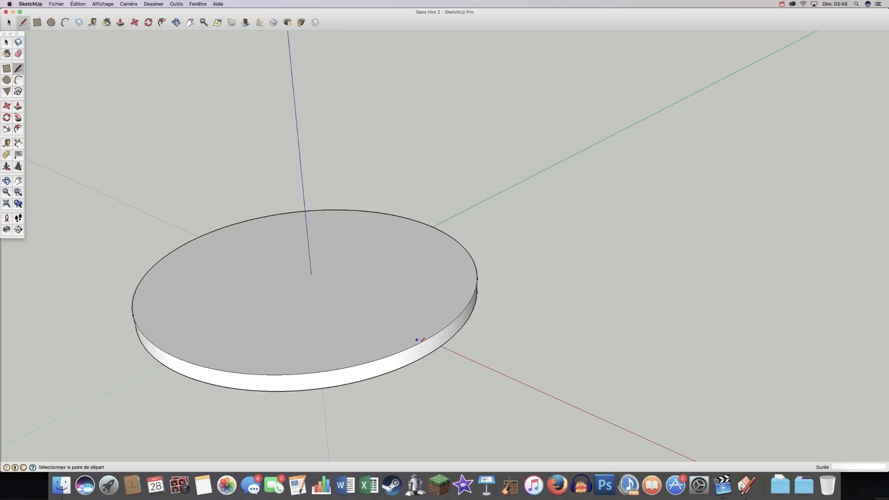
{"action": "middle_click_drag", "start_coordinate": [425, 349], "coordinate": [302, 303]}
{"action": "left_click", "coordinate": [310, 292]}
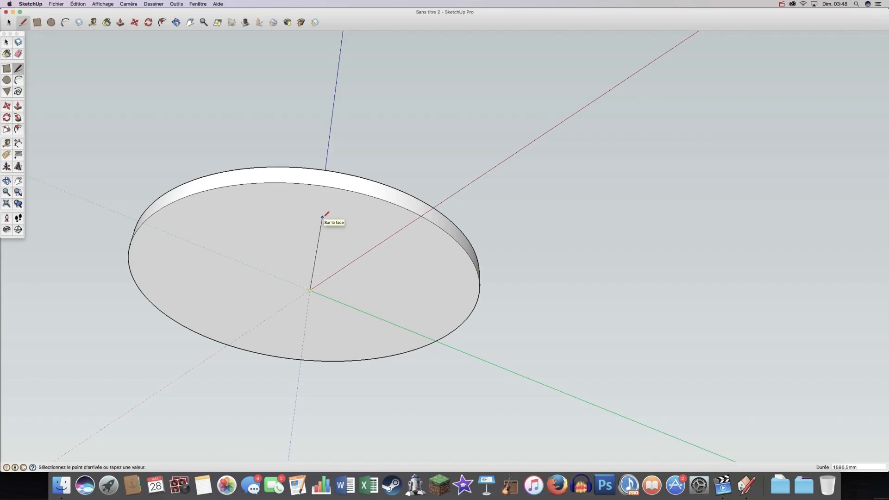
{"action": "middle_click_drag", "start_coordinate": [357, 234], "coordinate": [319, 291]}
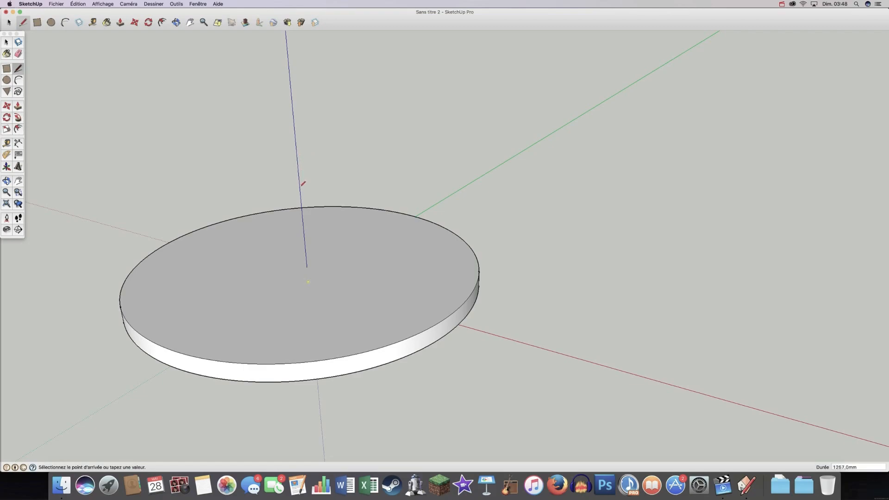
{"action": "type", "text": "1000"}
{"action": "key", "text": "Return"}
{"action": "scroll", "coordinate": [460, 323], "scroll_direction": "up", "scroll_amount": 3}
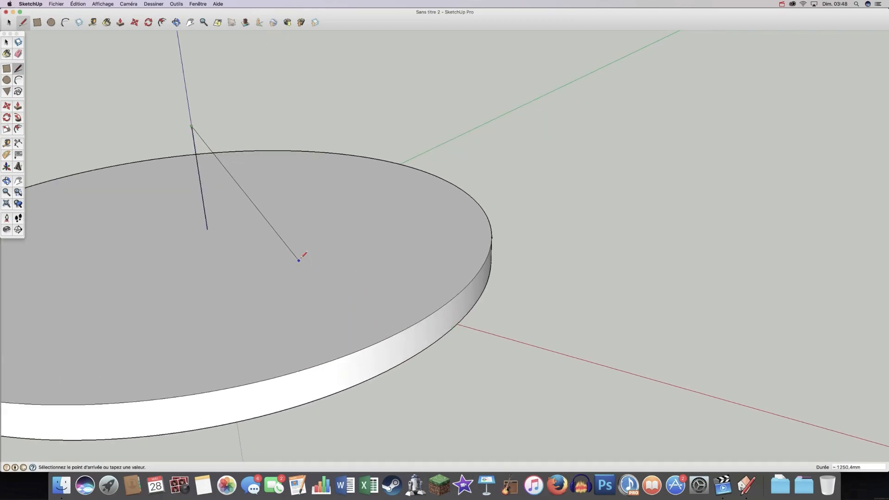
Draw a line parallel to the red axis from the vertical line's top, and try a vertical drop from its end
{"action": "middle_click_drag", "start_coordinate": [463, 288], "coordinate": [357, 301]}
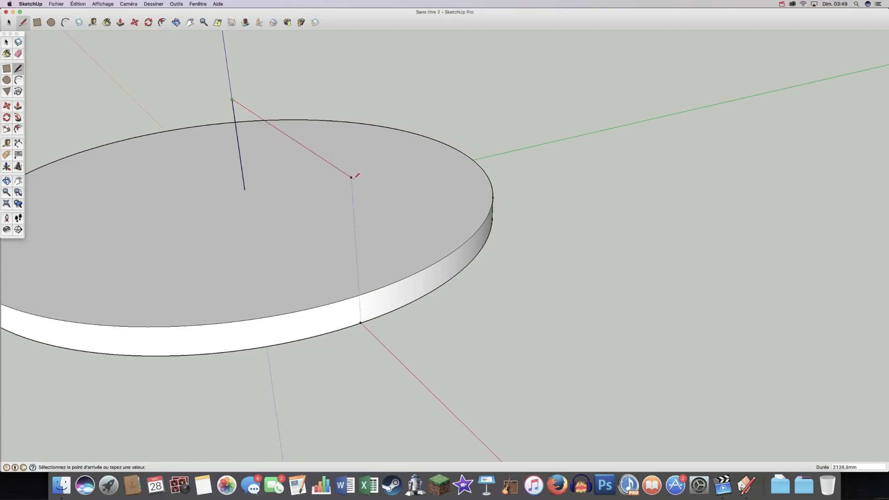
{"action": "left_click", "coordinate": [337, 168]}
{"action": "left_click", "coordinate": [351, 365]}
{"action": "key", "text": "space"}
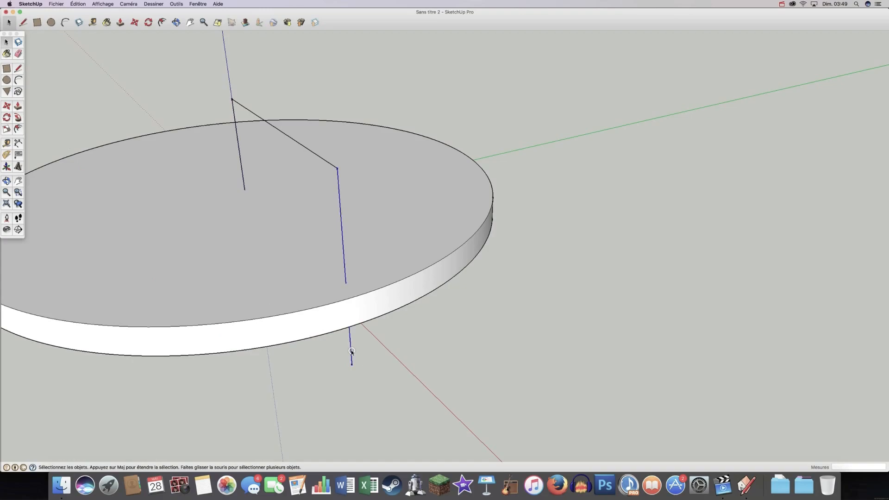
{"action": "key", "text": "Delete"}
Draw a vertical edge about 207 mm tall across the disc's side where the red axis meets the rim
{"action": "key", "text": "l"}
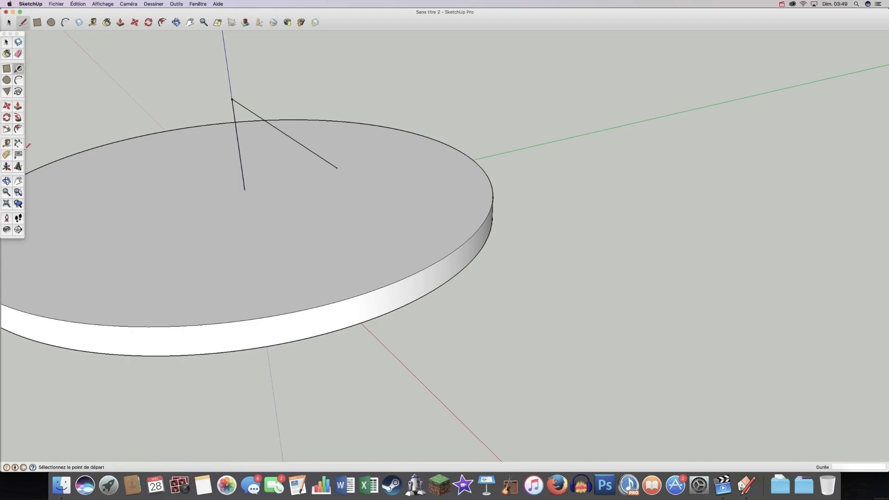
{"action": "middle_click_drag", "start_coordinate": [423, 359], "coordinate": [298, 306]}
{"action": "scroll", "coordinate": [299, 307], "scroll_direction": "up", "scroll_amount": 3}
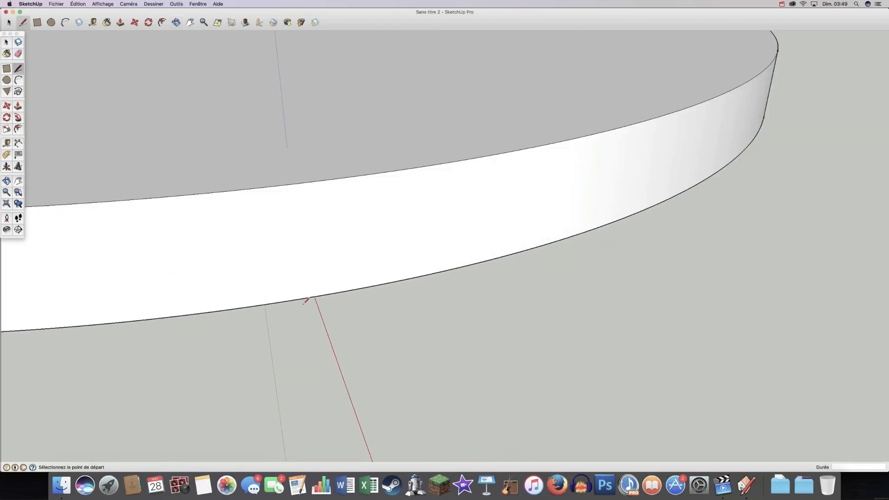
{"action": "left_click", "coordinate": [314, 296]}
{"action": "left_click", "coordinate": [303, 183]}
{"action": "scroll", "coordinate": [349, 323], "scroll_direction": "down", "scroll_amount": 5}
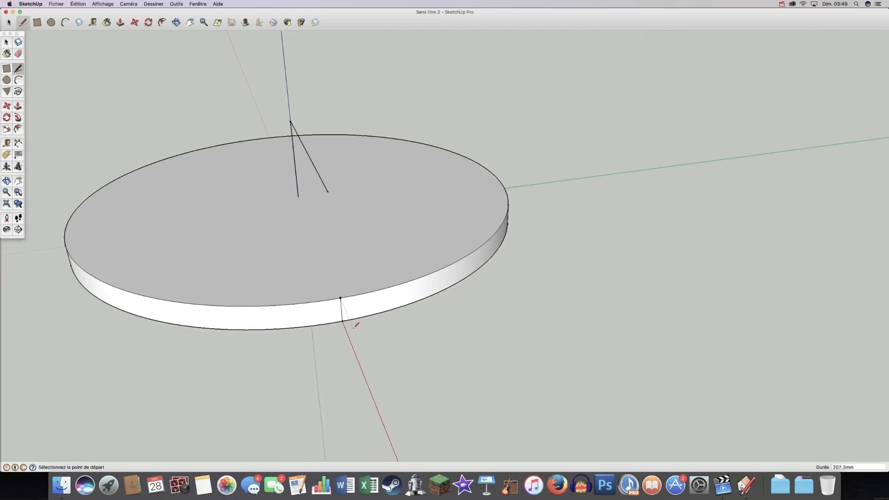
Join the top of the rim edge to the free end of the line parallel to the red axis
{"action": "left_click", "coordinate": [340, 298]}
{"action": "left_click", "coordinate": [328, 192]}
{"action": "mouse_move", "coordinate": [347, 363]}
{"action": "middle_mouse_down"}
{"action": "mouse_move", "coordinate": [437, 342]}
{"action": "mouse_move", "coordinate": [368, 208]}
{"action": "middle_mouse_up"}
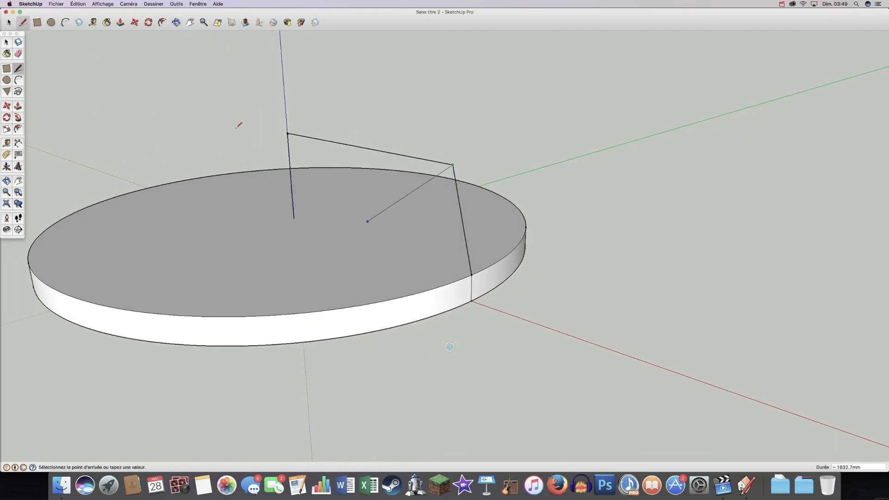
Delete the line parallel to the red axis and the line joining it to the rim
{"action": "left_click", "coordinate": [6, 42]}
{"action": "left_click", "coordinate": [364, 149]}
{"action": "key", "text": "Delete"}
{"action": "left_click", "coordinate": [455, 174]}
{"action": "key", "text": "Delete"}
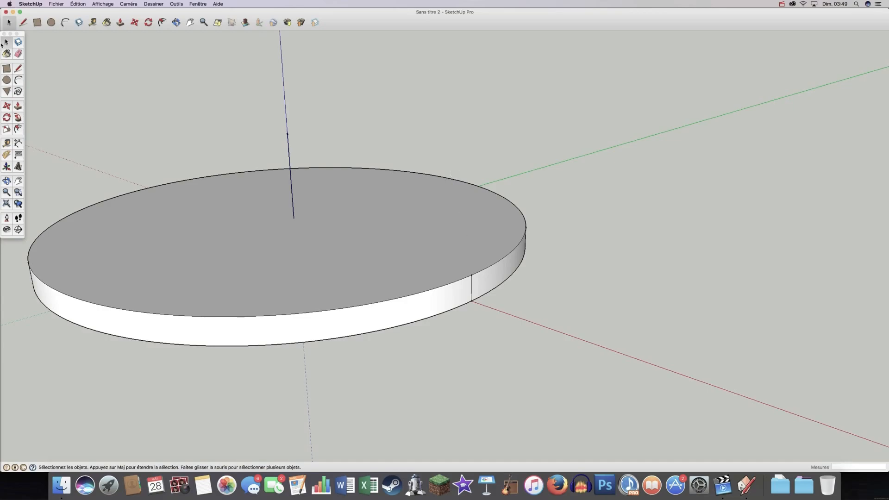
Draw an upright triangle from the vertical line's top to the rim edge's upper end and back to the disc's centre
{"action": "left_click", "coordinate": [19, 68]}
{"action": "left_click", "coordinate": [288, 133]}
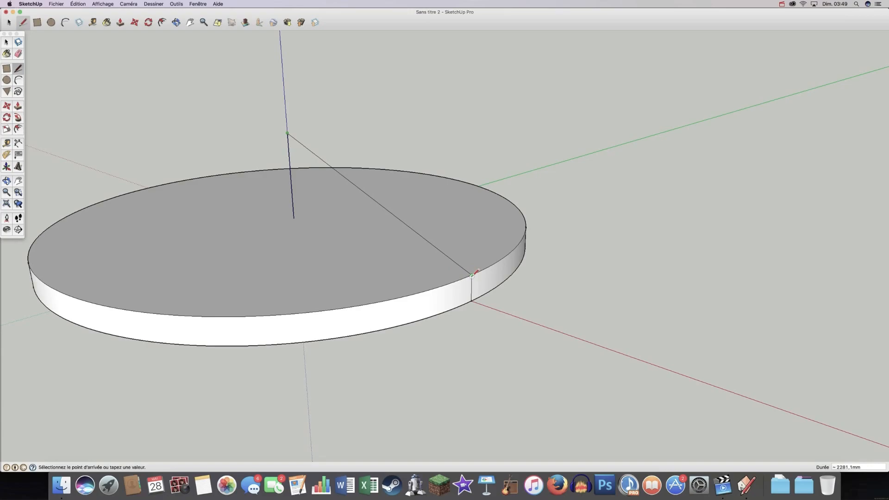
{"action": "scroll", "coordinate": [467, 278], "scroll_direction": "up", "scroll_amount": 6}
{"action": "left_click", "coordinate": [397, 315]}
{"action": "scroll", "coordinate": [403, 319], "scroll_direction": "down", "scroll_amount": 10}
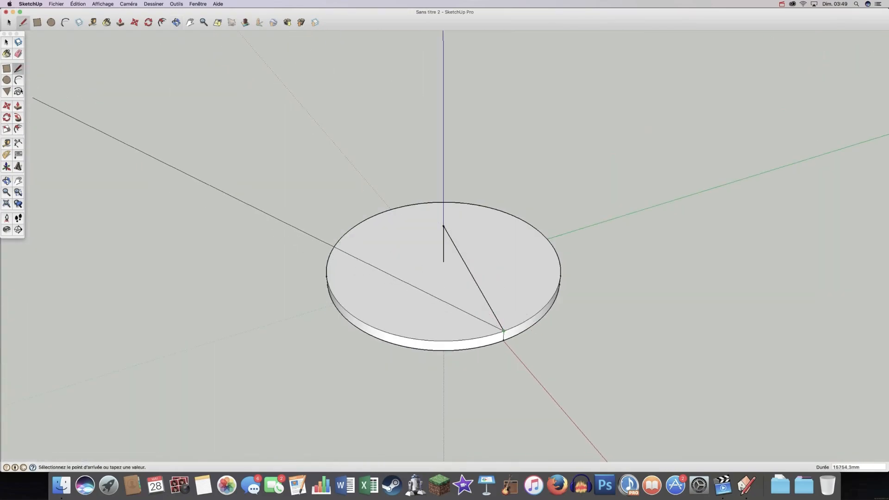
{"action": "left_click", "coordinate": [443, 261]}
{"action": "left_click", "coordinate": [6, 42]}
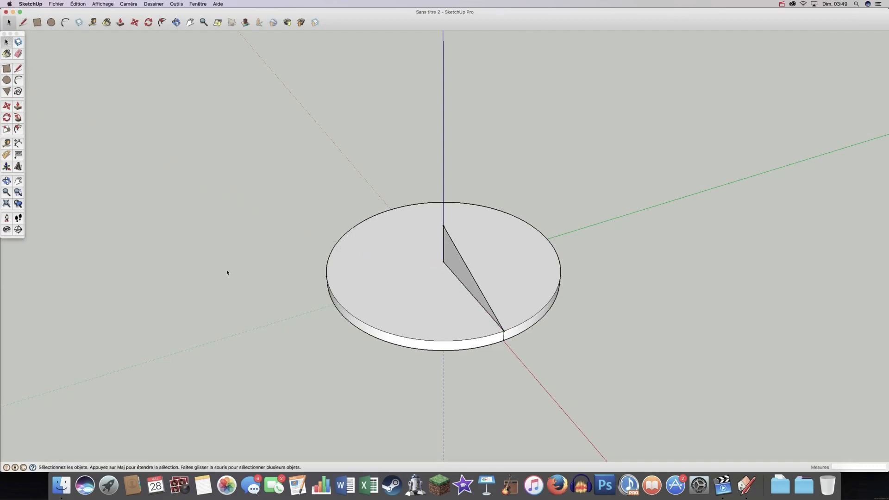
{"action": "middle_click_drag", "start_coordinate": [334, 382], "coordinate": [538, 320]}
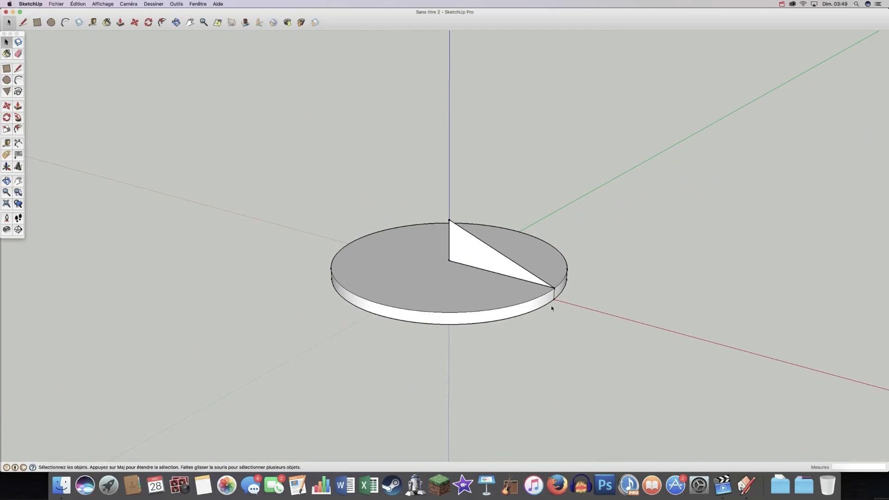
{"action": "middle_click_drag", "start_coordinate": [537, 348], "coordinate": [449, 301]}
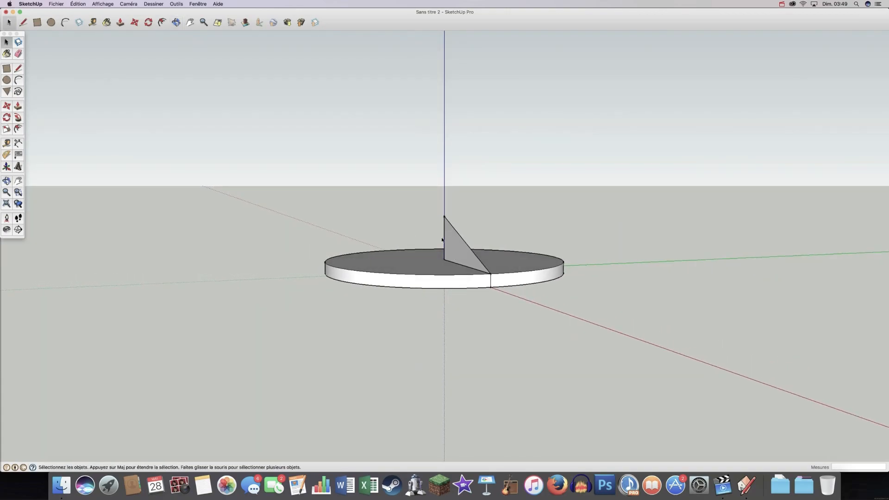
{"action": "left_click", "coordinate": [16, 69]}
{"action": "left_click_drag", "start_coordinate": [405, 202], "coordinate": [421, 216]}
{"action": "left_click", "coordinate": [78, 4]}
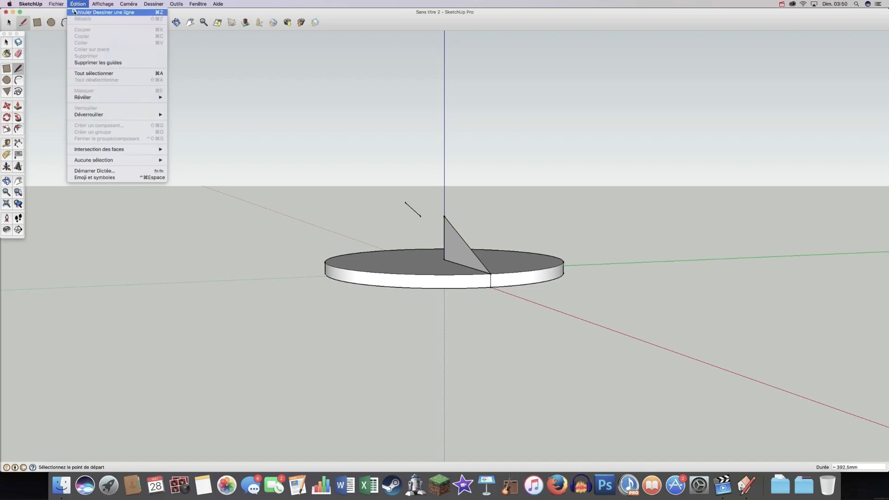
{"action": "left_click", "coordinate": [93, 12]}
Draw a second vertical edge about 207 mm tall on the disc's side and a matching upright triangle from it to the central axis
{"action": "middle_click_drag", "start_coordinate": [418, 223], "coordinate": [474, 294]}
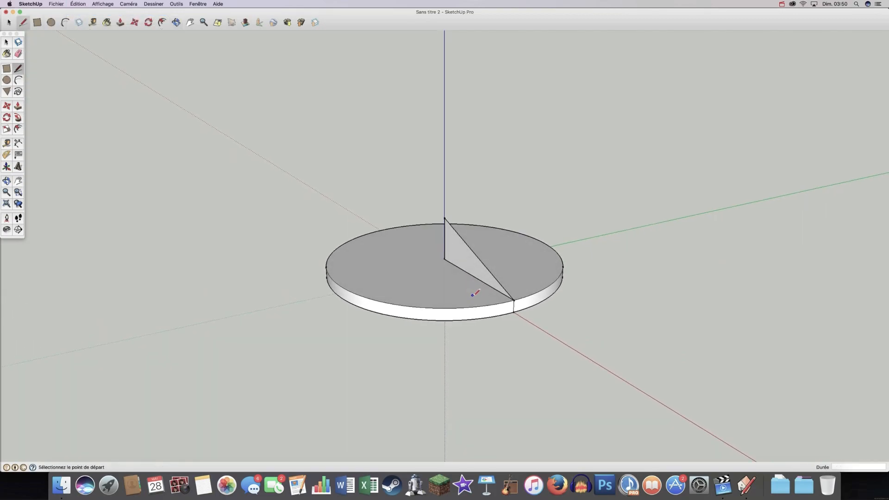
{"action": "left_click", "coordinate": [478, 319]}
{"action": "scroll", "coordinate": [482, 305], "scroll_direction": "up", "scroll_amount": 5}
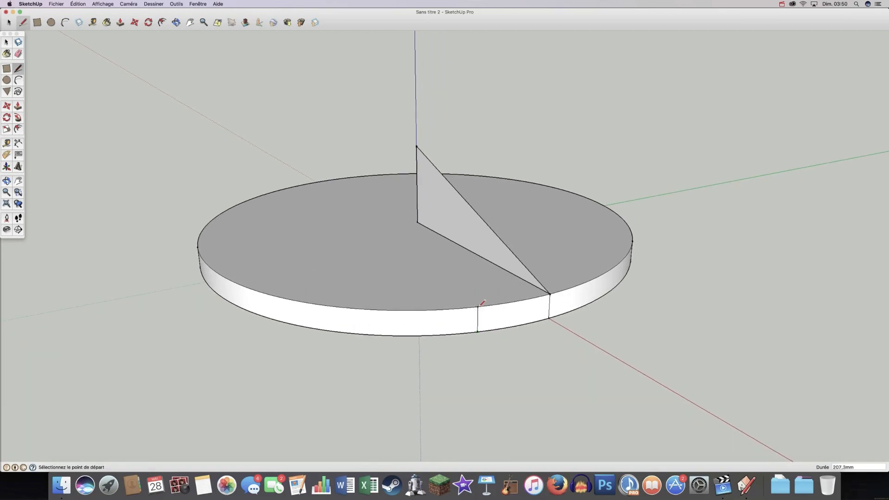
{"action": "left_click", "coordinate": [478, 306]}
{"action": "left_click", "coordinate": [418, 222]}
{"action": "left_click", "coordinate": [416, 147]}
{"action": "left_click", "coordinate": [478, 306]}
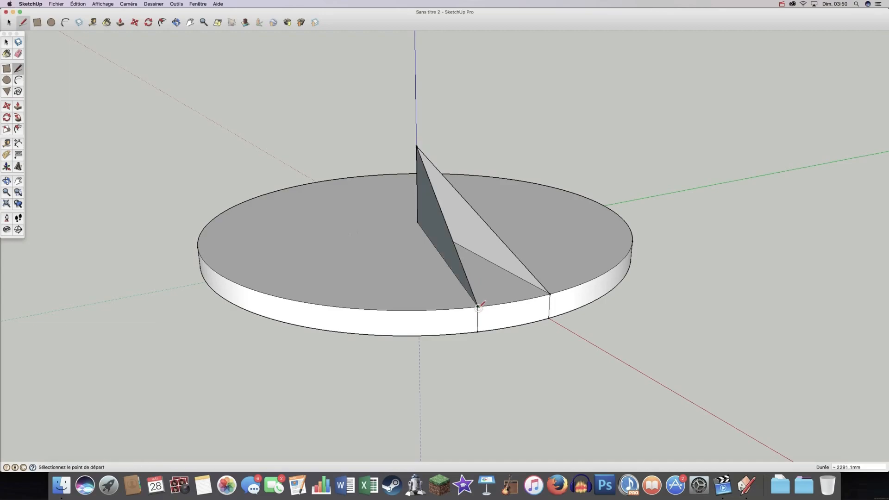
Examine the two upright triangles and the open gap between them from both sides
{"action": "middle_click_drag", "start_coordinate": [588, 294], "coordinate": [401, 304]}
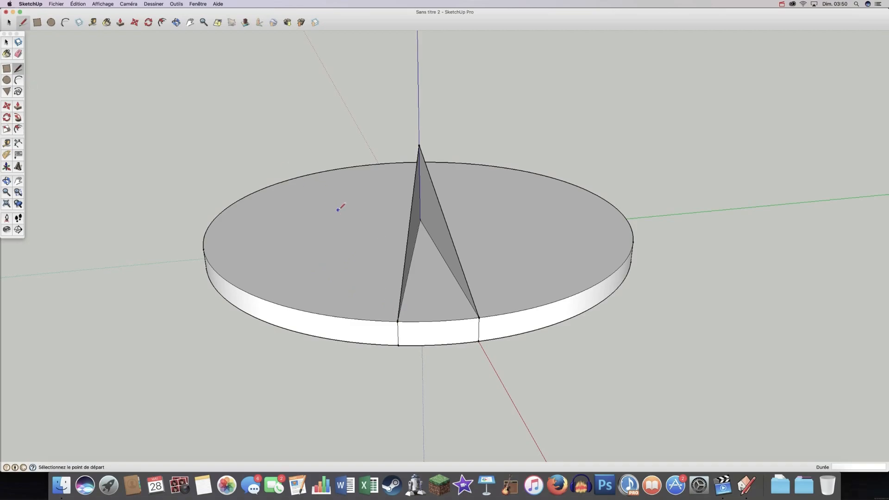
{"action": "middle_click_drag", "start_coordinate": [363, 264], "coordinate": [563, 260]}
{"action": "left_click", "coordinate": [7, 43]}
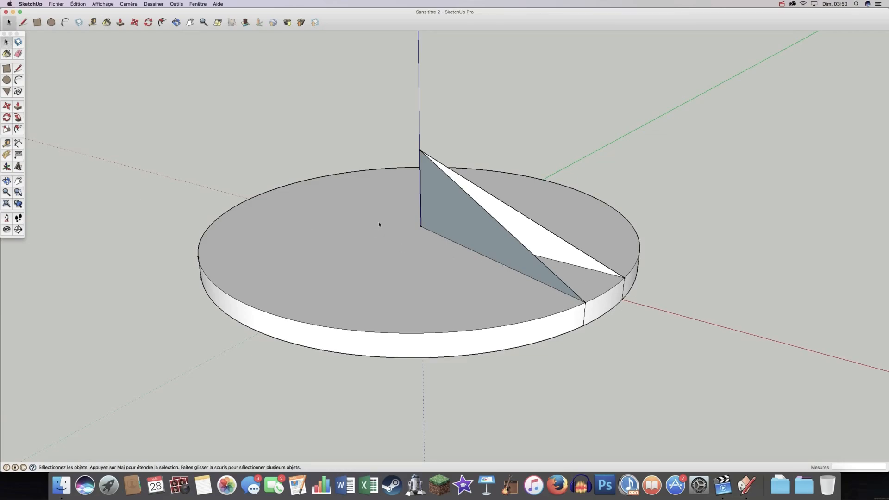
{"action": "middle_click_drag", "start_coordinate": [481, 214], "coordinate": [425, 276]}
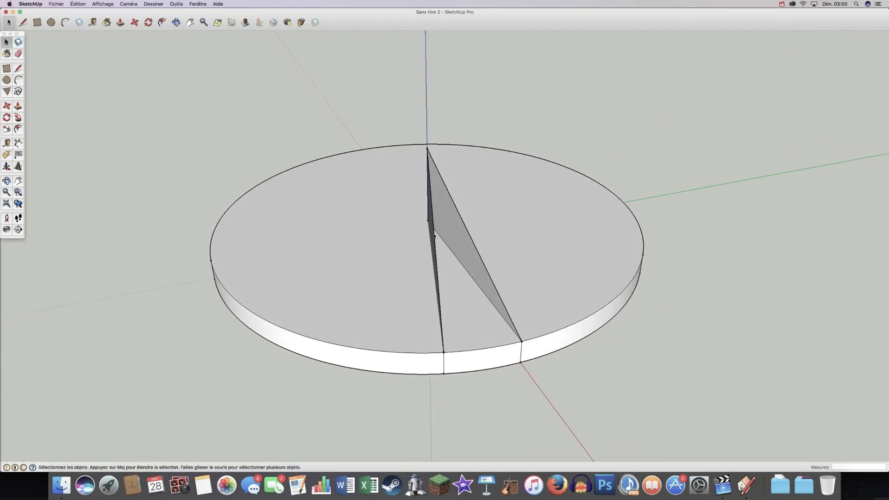
{"action": "middle_click_drag", "start_coordinate": [373, 258], "coordinate": [508, 283]}
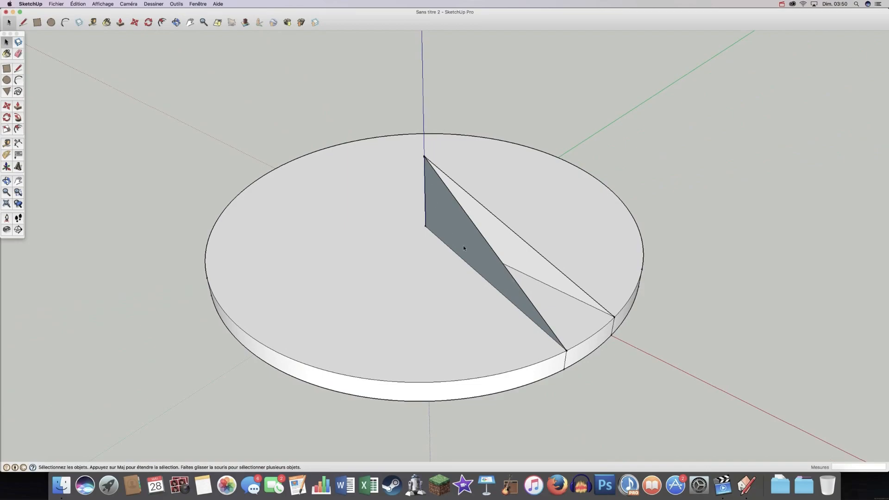
{"action": "middle_click_drag", "start_coordinate": [576, 316], "coordinate": [401, 296]}
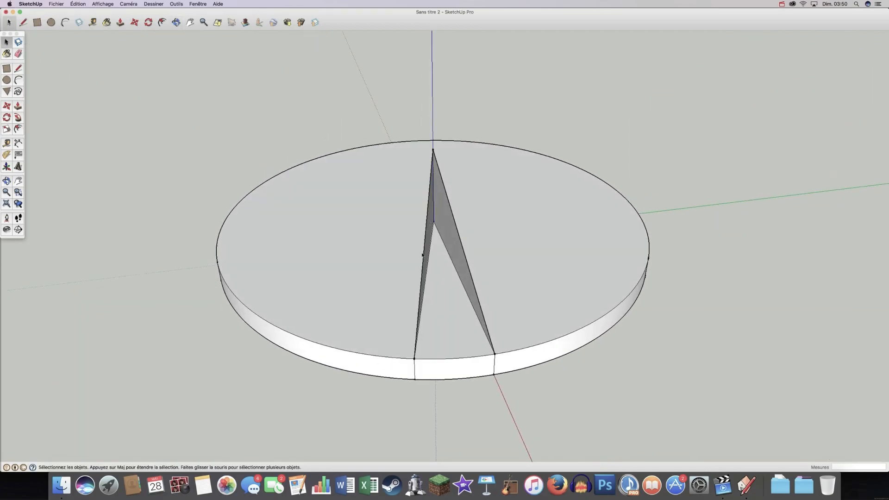
{"action": "middle_click_drag", "start_coordinate": [440, 222], "coordinate": [534, 280]}
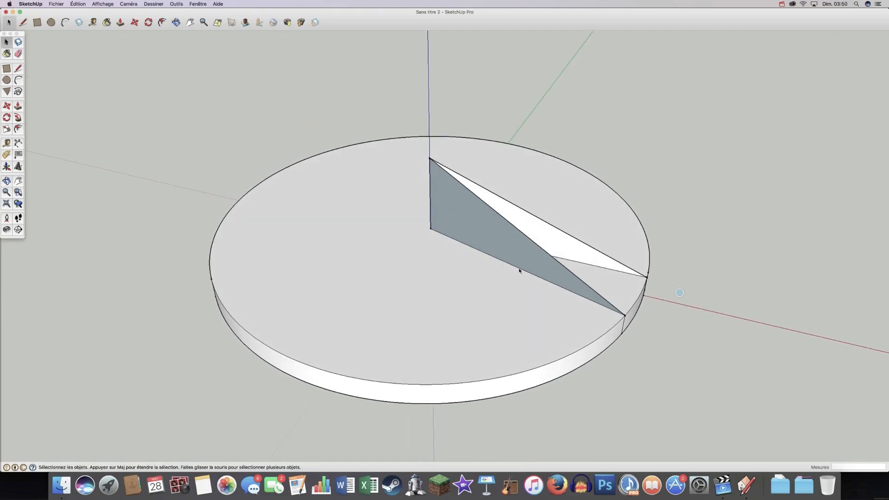
Try to join the two triangles' outer corners on the rim with a straight line, and undo it
{"action": "left_click", "coordinate": [18, 68]}
{"action": "left_click", "coordinate": [647, 275]}
{"action": "key", "text": "Escape"}
{"action": "scroll", "coordinate": [649, 274], "scroll_direction": "up", "scroll_amount": 5}
{"action": "left_click", "coordinate": [648, 275]}
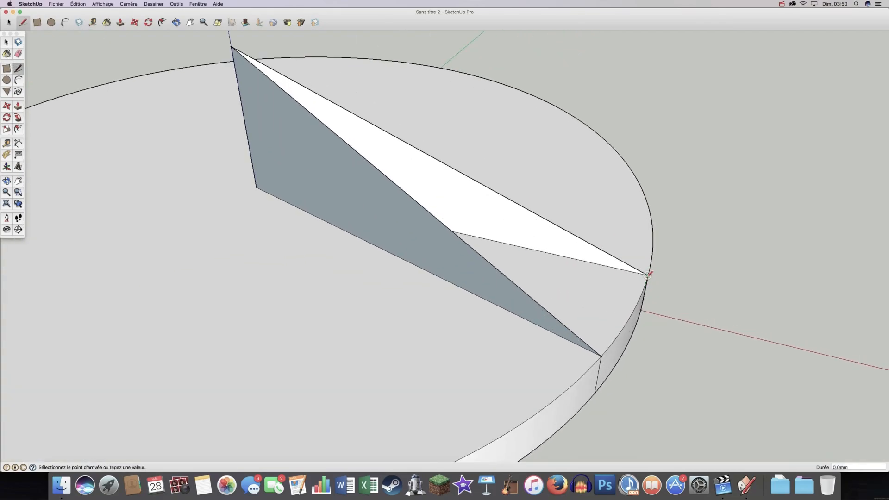
{"action": "left_click", "coordinate": [601, 355]}
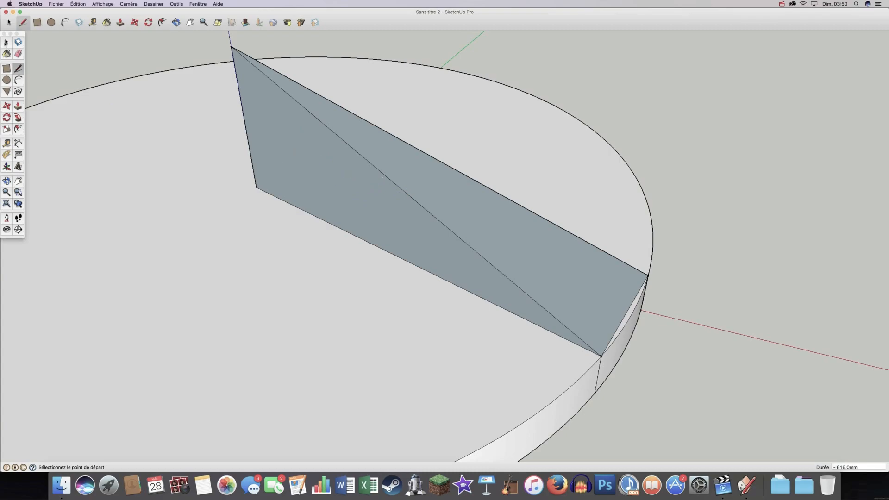
{"action": "key", "text": "super+z"}
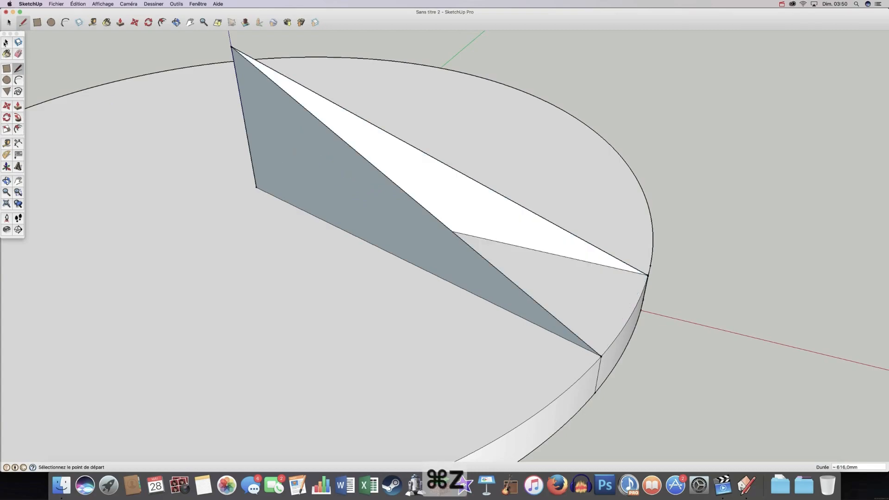
Delete the faces of both upright triangles, keeping their outline edges
{"action": "middle_click_drag", "start_coordinate": [715, 284], "coordinate": [674, 265]}
{"action": "left_click", "coordinate": [6, 43]}
{"action": "left_click", "coordinate": [297, 126]}
{"action": "left_click", "coordinate": [295, 126]}
{"action": "key", "text": "Delete"}
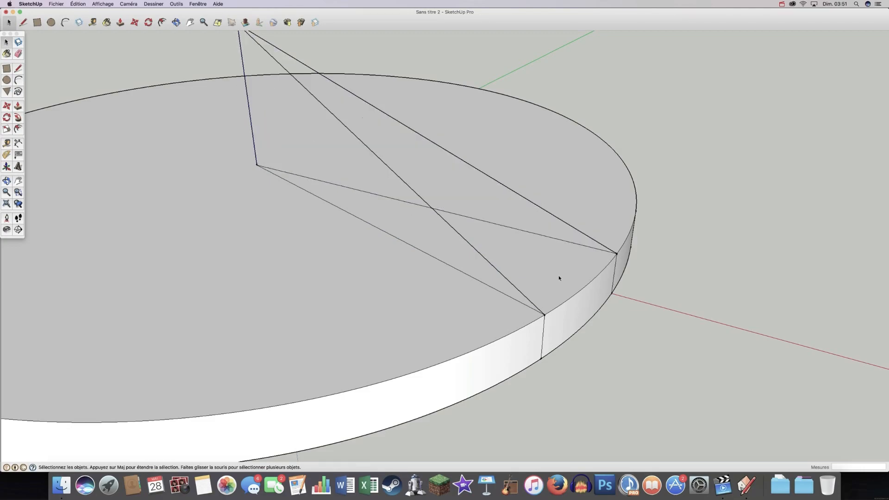
Retrace the line from the disc's centre to the second triangle's rim corner to recreate that triangle's face
{"action": "left_click", "coordinate": [17, 68]}
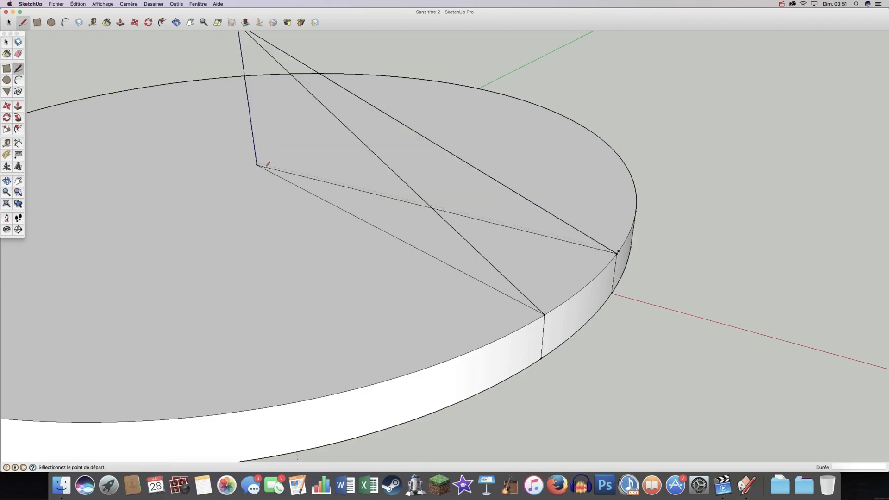
{"action": "left_click", "coordinate": [256, 165]}
{"action": "left_click", "coordinate": [544, 314]}
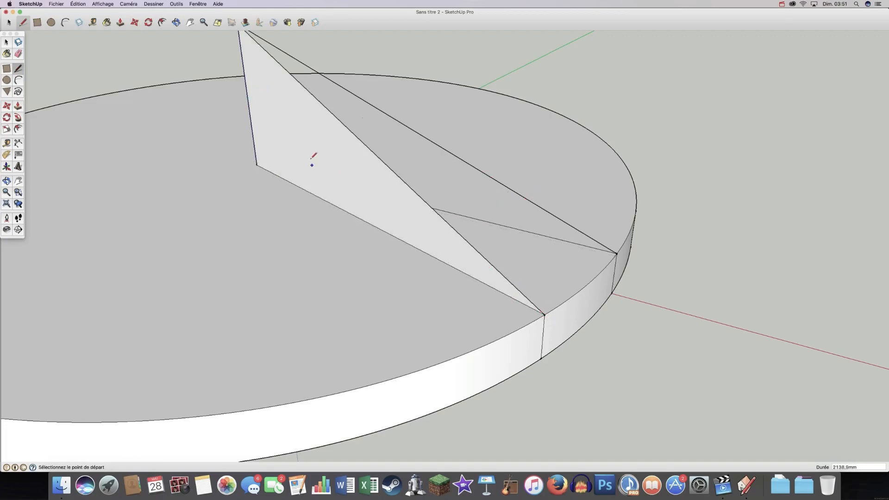
Retrace the base line between the disc's centre and the first triangle's rim corner on the red axis to recreate its face
{"action": "middle_click_drag", "start_coordinate": [430, 221], "coordinate": [220, 292]}
{"action": "left_click", "coordinate": [221, 280]}
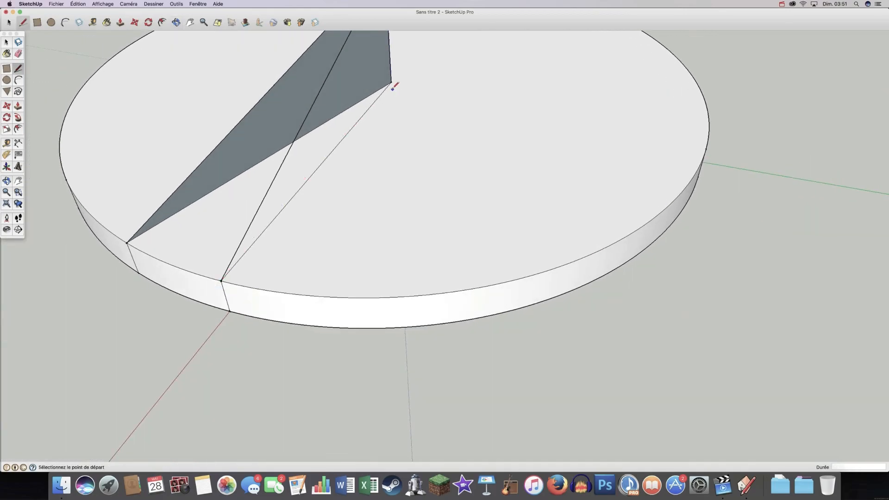
{"action": "left_click", "coordinate": [220, 280]}
Join the two triangles' outer rim corners with a straight line of about 616 mm to close the sloped face between them
{"action": "middle_click_drag", "start_coordinate": [101, 212], "coordinate": [413, 199]}
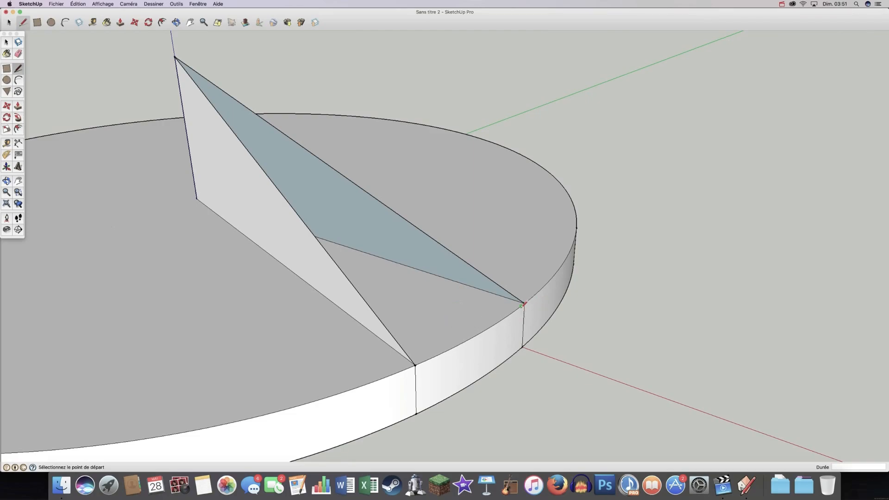
{"action": "left_click", "coordinate": [415, 364]}
{"action": "left_click", "coordinate": [525, 303]}
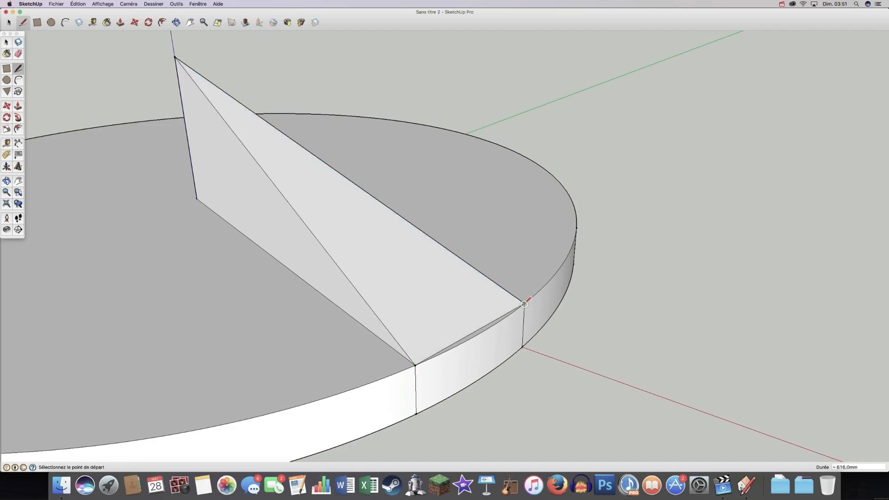
{"action": "scroll", "coordinate": [567, 326], "scroll_direction": "down", "scroll_amount": 2}
{"action": "scroll", "coordinate": [569, 325], "scroll_direction": "down", "scroll_amount": 2}
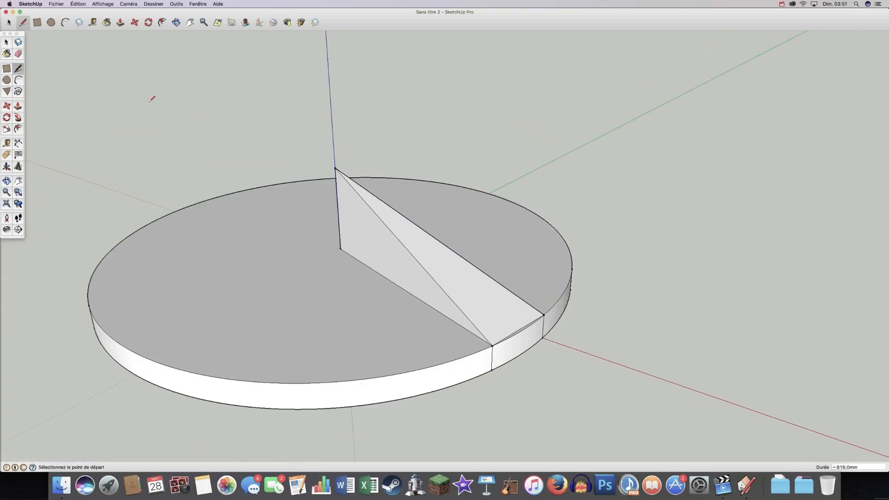
{"action": "left_click", "coordinate": [7, 43]}
{"action": "middle_click_drag", "start_coordinate": [383, 238], "coordinate": [368, 222]}
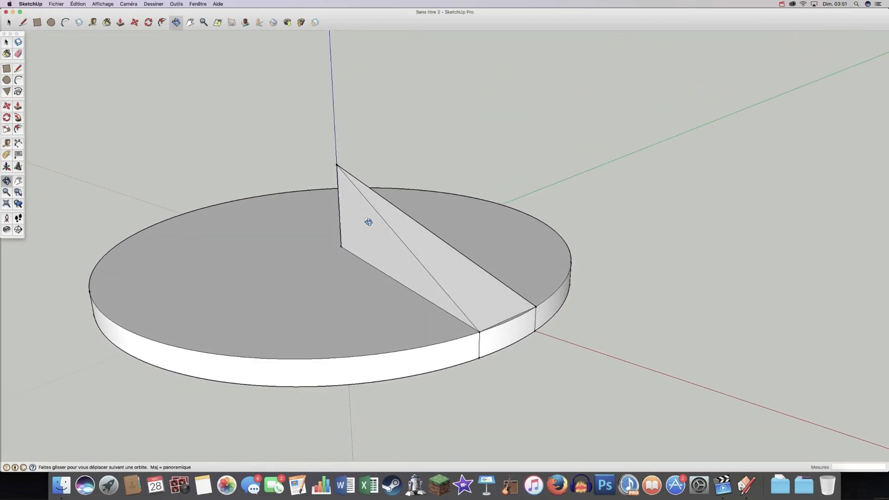
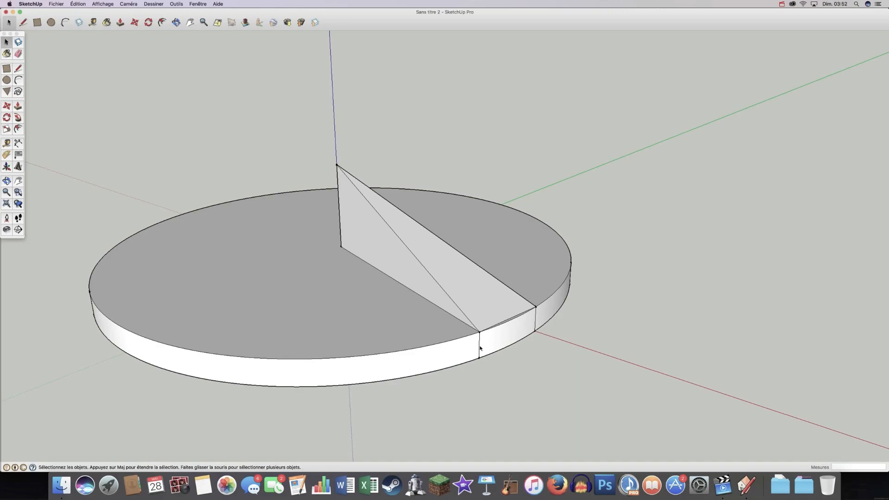
Delete the two vertical edges on the disc's side wall beneath the triangles' rim corners
{"action": "scroll", "coordinate": [480, 348], "scroll_direction": "up", "scroll_amount": 3}
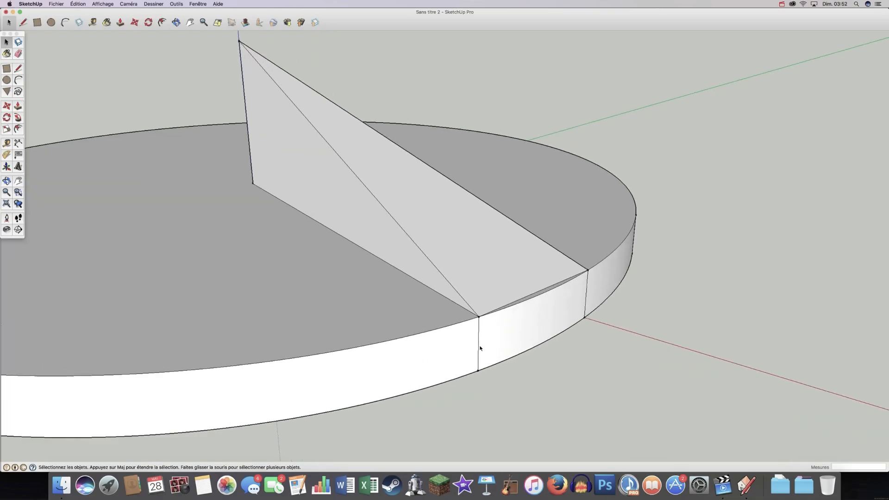
{"action": "left_click", "coordinate": [478, 346]}
{"action": "key", "text": "Delete"}
{"action": "left_click", "coordinate": [586, 306]}
{"action": "key", "text": "Delete"}
{"action": "middle_click_drag", "start_coordinate": [655, 347], "coordinate": [541, 319]}
Close the side-wall gap below the second triangle's corner by redrawing its lower rim segments and a vertical edge of about 207 mm
{"action": "left_click", "coordinate": [18, 68]}
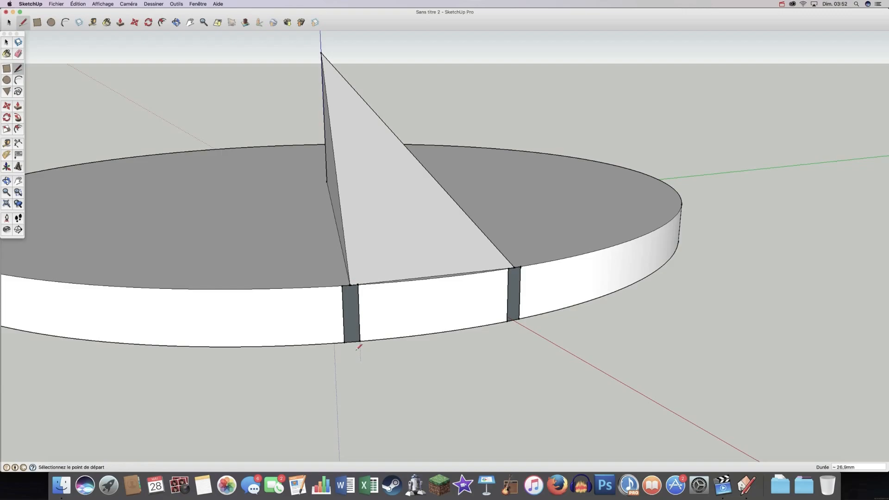
{"action": "left_click", "coordinate": [344, 343]}
{"action": "left_click", "coordinate": [352, 343]}
{"action": "left_click", "coordinate": [351, 342]}
{"action": "left_click", "coordinate": [359, 341]}
{"action": "left_click", "coordinate": [352, 342]}
{"action": "left_click", "coordinate": [351, 285]}
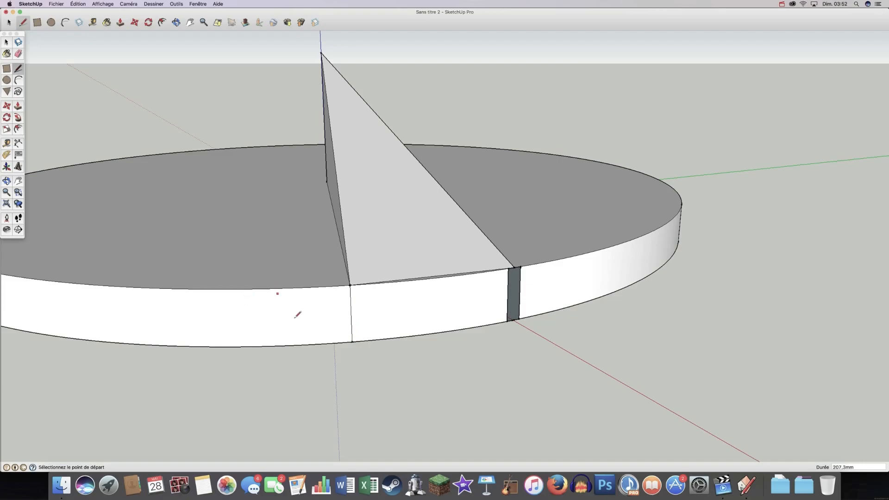
Close the remaining side-wall gap by redrawing the vertical edge, about 207 mm, below the triangle corner on the red axis
{"action": "mouse_move", "coordinate": [537, 355]}
{"action": "middle_mouse_down"}
{"action": "mouse_move", "coordinate": [289, 352]}
{"action": "mouse_move", "coordinate": [527, 341]}
{"action": "mouse_move", "coordinate": [603, 319]}
{"action": "middle_mouse_up"}
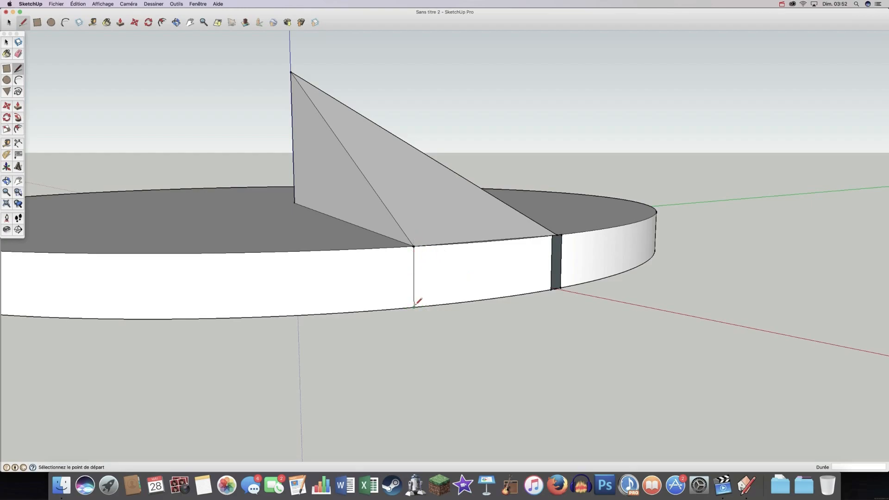
{"action": "left_click", "coordinate": [558, 235]}
{"action": "left_click", "coordinate": [556, 289]}
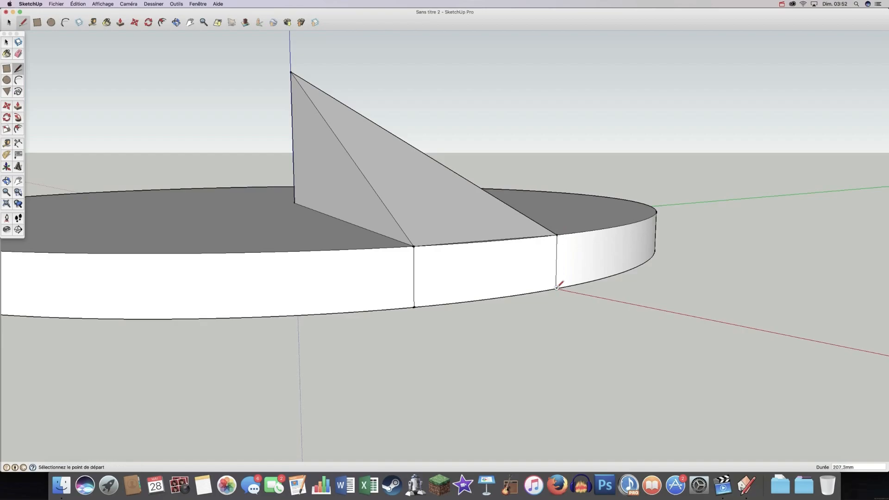
Examine the wedge and disc from the side, from beneath and from inside, selecting the curved side wall
{"action": "mouse_move", "coordinate": [472, 334]}
{"action": "middle_mouse_down"}
{"action": "mouse_move", "coordinate": [589, 204]}
{"action": "mouse_move", "coordinate": [523, 331]}
{"action": "middle_mouse_up"}
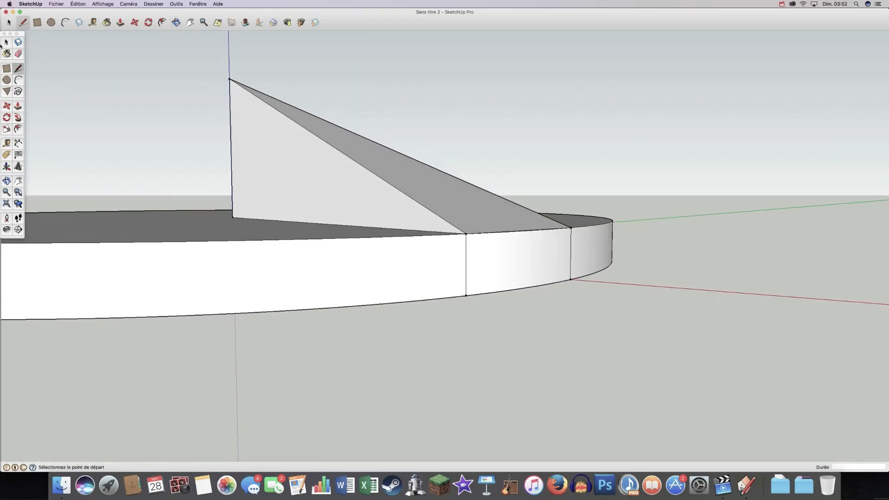
{"action": "mouse_move", "coordinate": [199, 272]}
{"action": "middle_mouse_down"}
{"action": "mouse_move", "coordinate": [292, 258]}
{"action": "mouse_move", "coordinate": [196, 256]}
{"action": "middle_mouse_up"}
{"action": "key", "text": "space"}
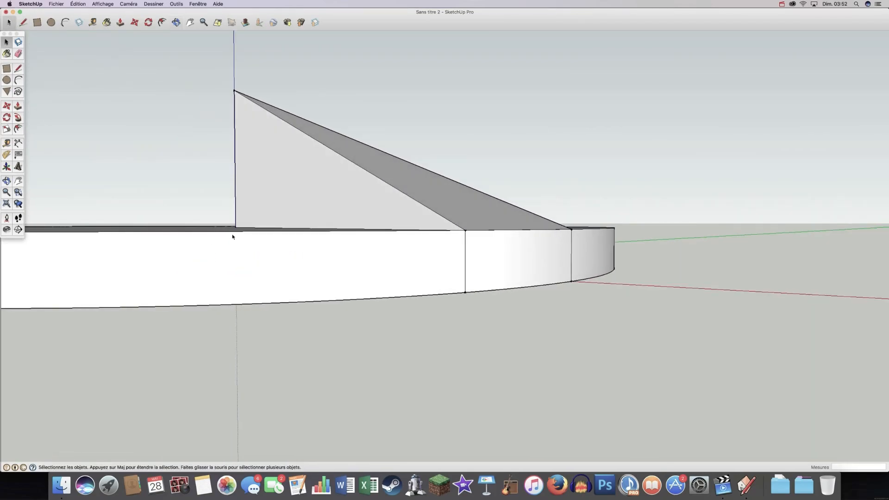
{"action": "middle_click_drag", "start_coordinate": [276, 290], "coordinate": [254, 318]}
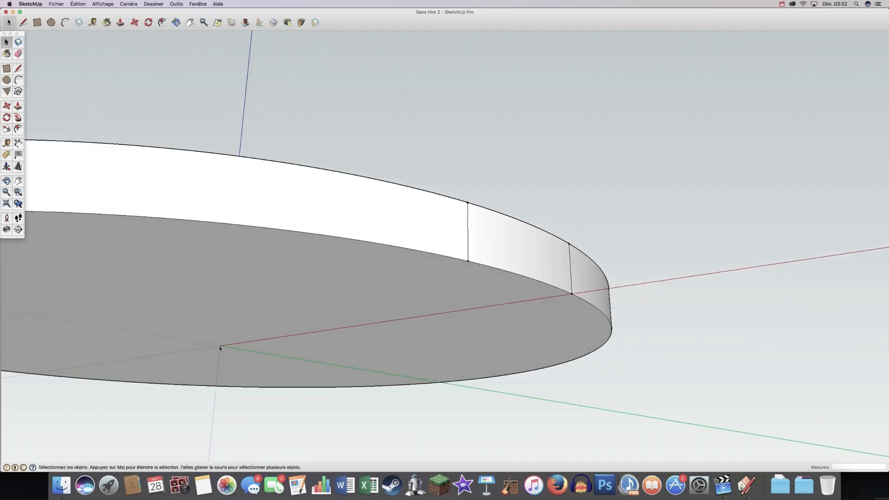
{"action": "middle_click_drag", "start_coordinate": [330, 238], "coordinate": [226, 118]}
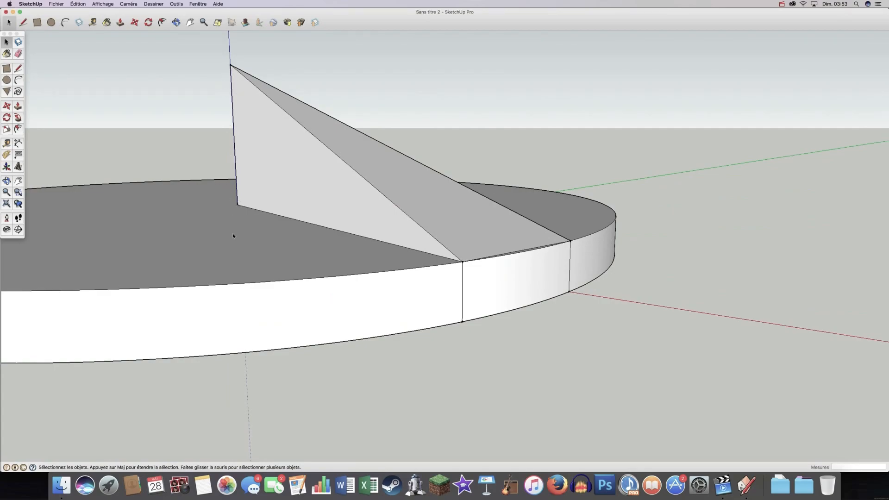
{"action": "scroll", "coordinate": [264, 293], "scroll_direction": "up", "scroll_amount": 5}
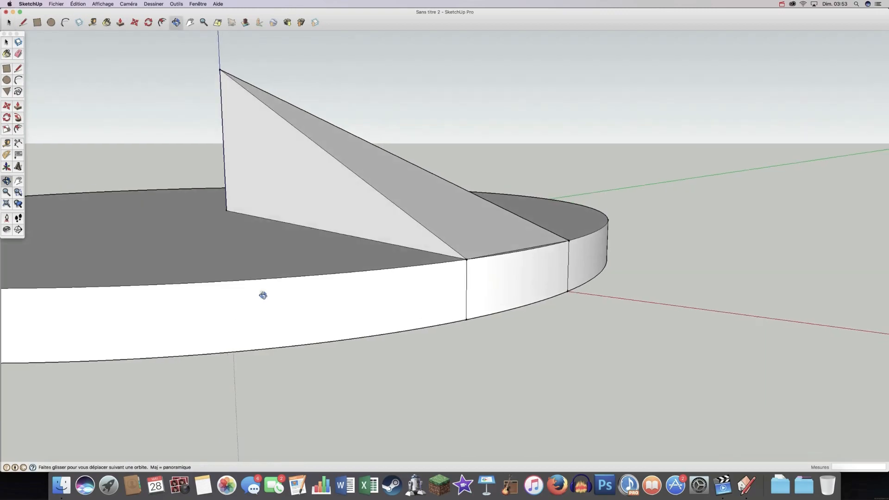
{"action": "scroll", "coordinate": [125, 286], "scroll_direction": "up", "scroll_amount": 5}
{"action": "scroll", "coordinate": [101, 275], "scroll_direction": "up", "scroll_amount": 6}
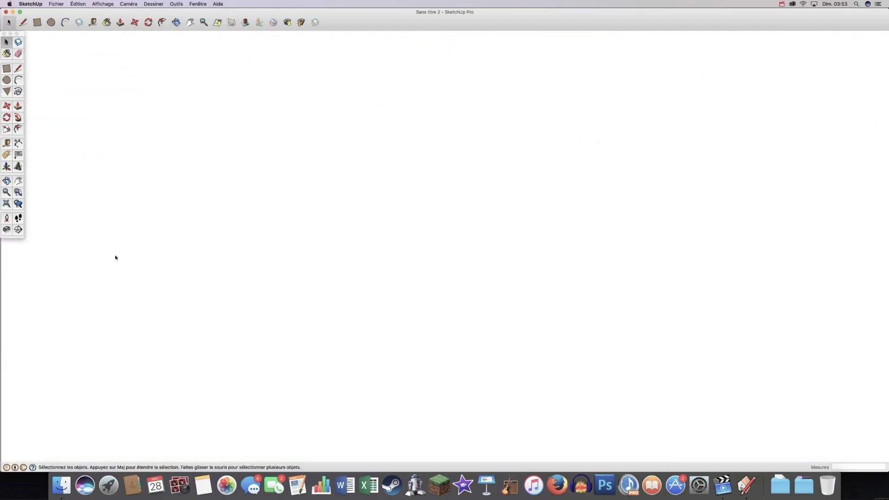
{"action": "scroll", "coordinate": [189, 250], "scroll_direction": "up", "scroll_amount": 6}
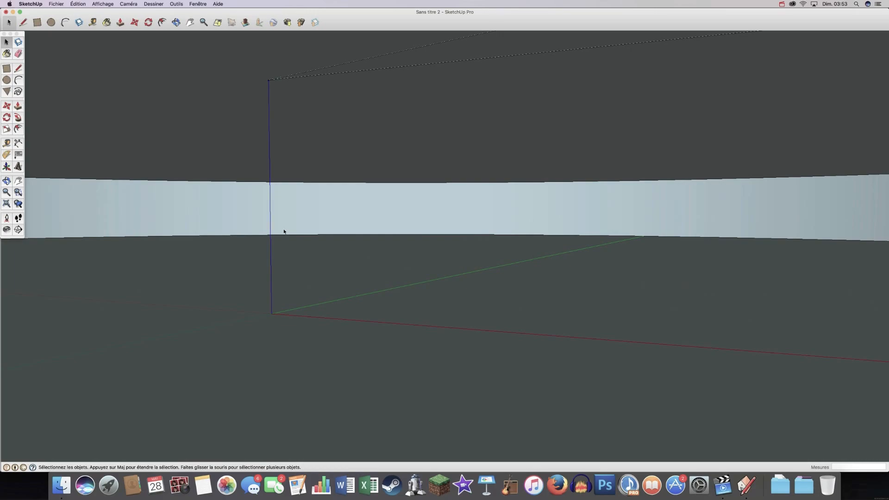
{"action": "left_click", "coordinate": [258, 226]}
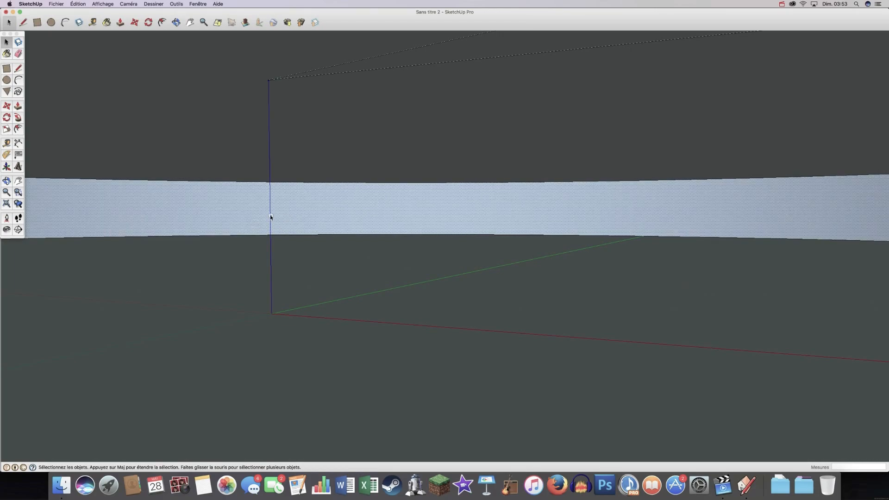
{"action": "scroll", "coordinate": [184, 201], "scroll_direction": "down", "scroll_amount": 10}
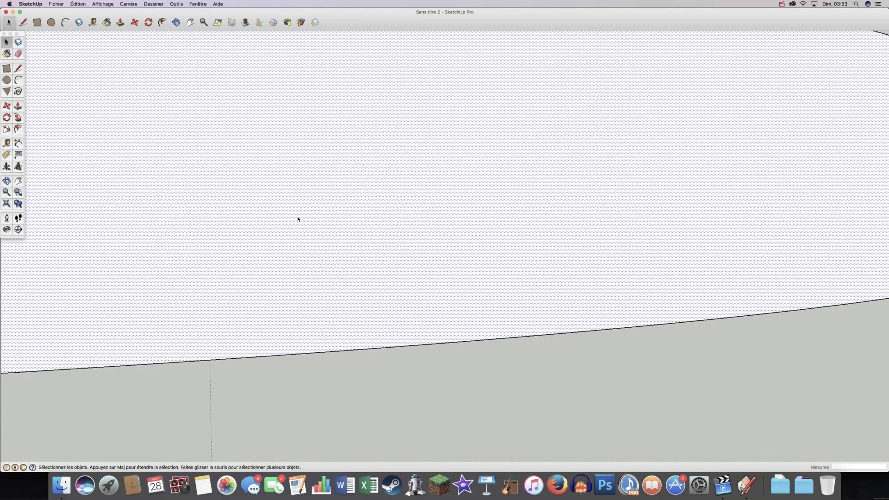
{"action": "scroll", "coordinate": [284, 221], "scroll_direction": "down", "scroll_amount": 10}
{"action": "scroll", "coordinate": [372, 234], "scroll_direction": "down", "scroll_amount": 10}
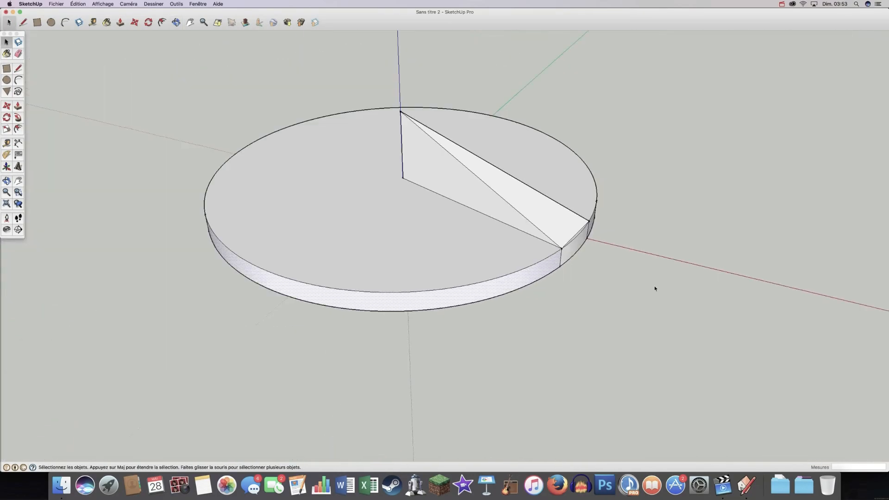
Delete the upper and lower rim arcs between the two triangles' corners, removing the curved wall section outside the straight edge
{"action": "middle_click_drag", "start_coordinate": [403, 248], "coordinate": [431, 327]}
{"action": "left_click", "coordinate": [432, 328]}
{"action": "scroll", "coordinate": [435, 303], "scroll_direction": "up", "scroll_amount": 2}
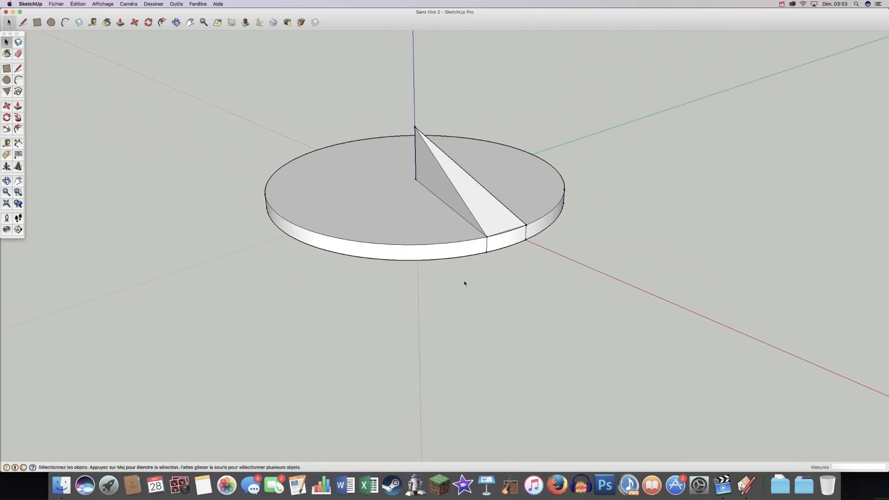
{"action": "scroll", "coordinate": [531, 248], "scroll_direction": "up", "scroll_amount": 3}
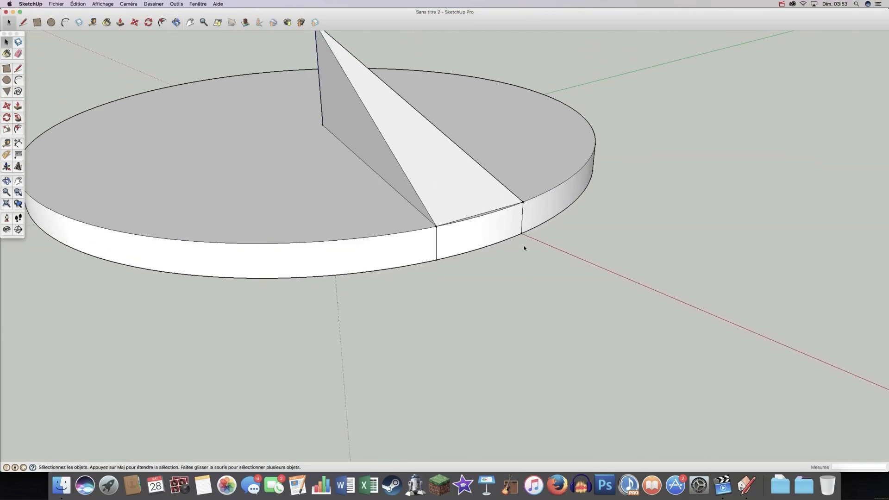
{"action": "left_click", "coordinate": [469, 222]}
{"action": "left_click", "coordinate": [485, 218]}
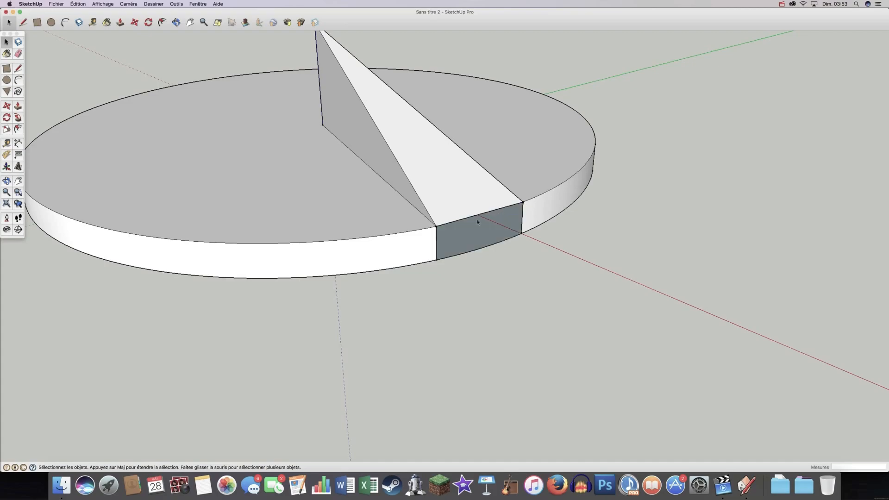
{"action": "key", "text": "Delete"}
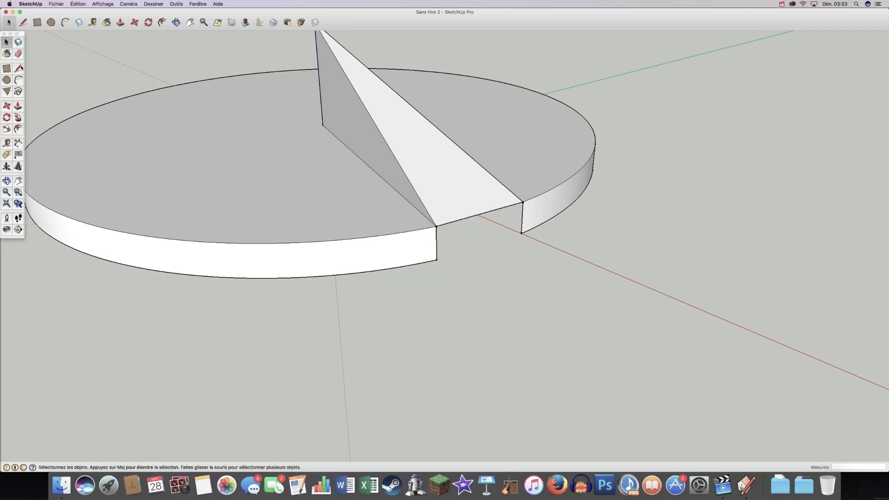
Join the two lower rim corners with a straight line to close the flat side face beneath the wedge
{"action": "left_click", "coordinate": [19, 68]}
{"action": "left_click", "coordinate": [436, 260]}
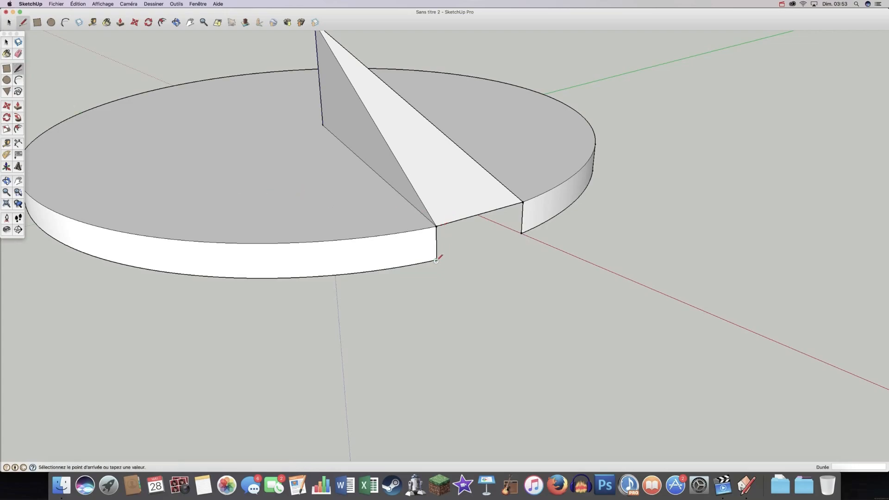
{"action": "left_click", "coordinate": [522, 234]}
Examine the closed flat side, the disc's underside and the wedge from beneath and from above
{"action": "mouse_move", "coordinate": [437, 319]}
{"action": "middle_mouse_down"}
{"action": "mouse_move", "coordinate": [510, 163]}
{"action": "mouse_move", "coordinate": [514, 84]}
{"action": "mouse_move", "coordinate": [507, 64]}
{"action": "mouse_move", "coordinate": [419, 131]}
{"action": "mouse_move", "coordinate": [427, 65]}
{"action": "middle_mouse_up"}
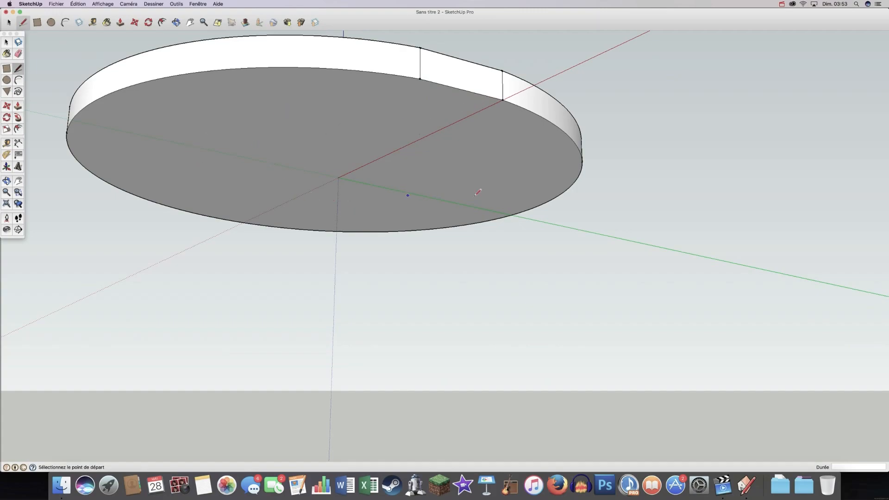
{"action": "middle_click_drag", "start_coordinate": [599, 109], "coordinate": [428, 272]}
{"action": "scroll", "coordinate": [520, 284], "scroll_direction": "down", "scroll_amount": 5}
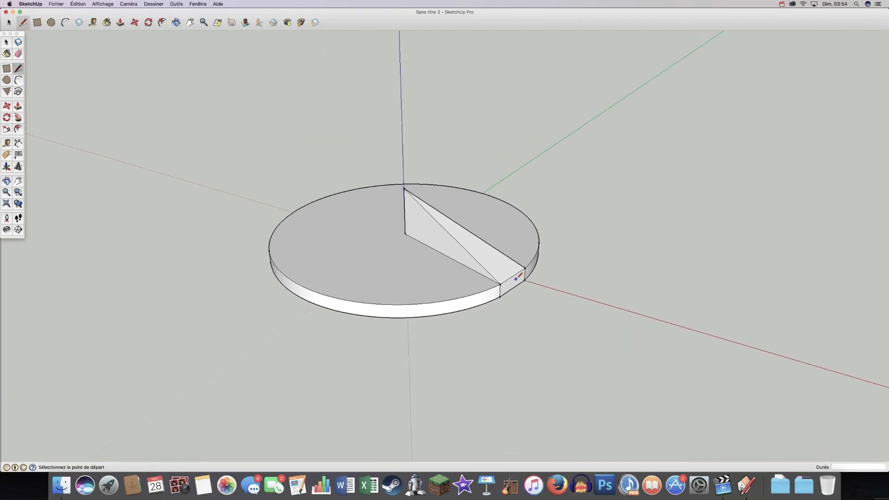
{"action": "middle_click_drag", "start_coordinate": [516, 275], "coordinate": [577, 289]}
{"action": "scroll", "coordinate": [576, 289], "scroll_direction": "down", "scroll_amount": 3}
{"action": "middle_click_drag", "start_coordinate": [531, 261], "coordinate": [351, 273]}
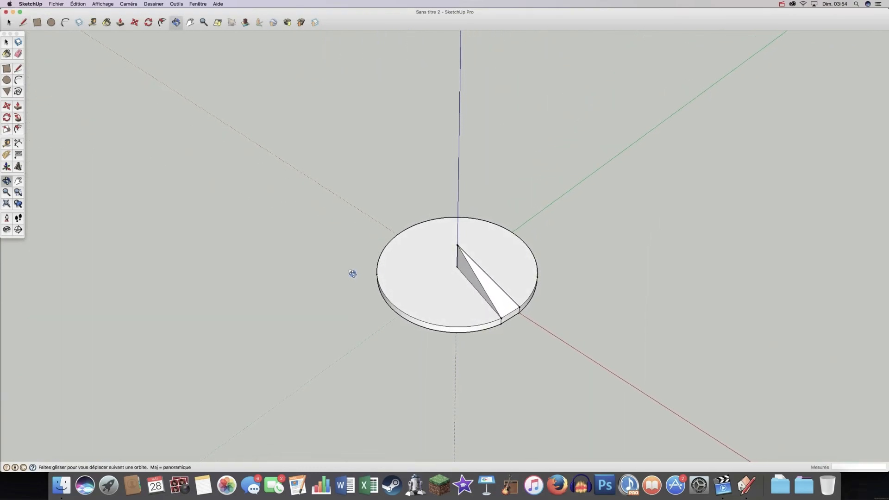
{"action": "mouse_move", "coordinate": [352, 274]}
{"action": "left_mouse_down"}
{"action": "mouse_move", "coordinate": [435, 275]}
{"action": "mouse_move", "coordinate": [462, 260]}
{"action": "mouse_move", "coordinate": [465, 286]}
{"action": "left_mouse_up"}
Draw a random zigzag of crossing straight lines over the disc's top face beside the wedge
{"action": "key", "text": "l"}
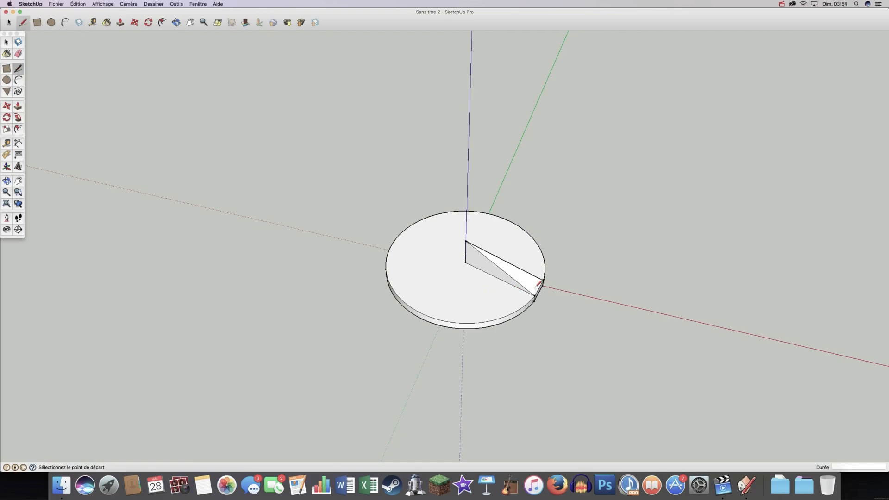
{"action": "scroll", "coordinate": [539, 287], "scroll_direction": "up", "scroll_amount": 4}
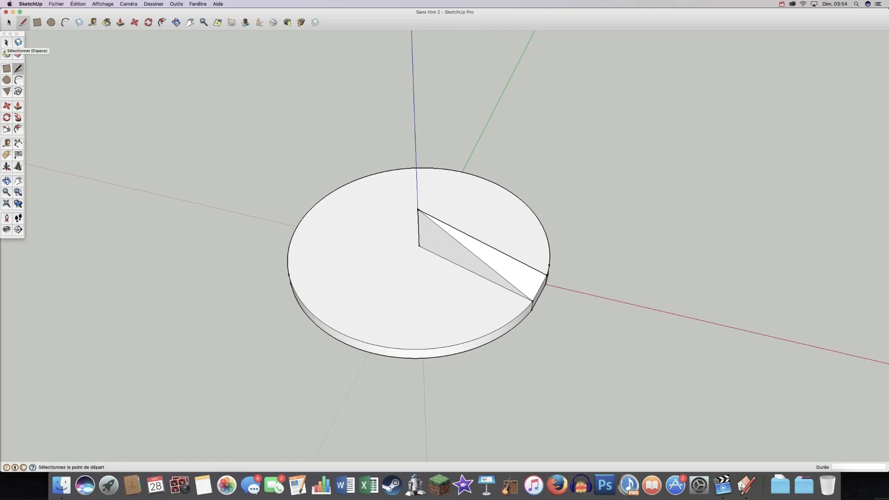
{"action": "middle_click_drag", "start_coordinate": [481, 264], "coordinate": [491, 244]}
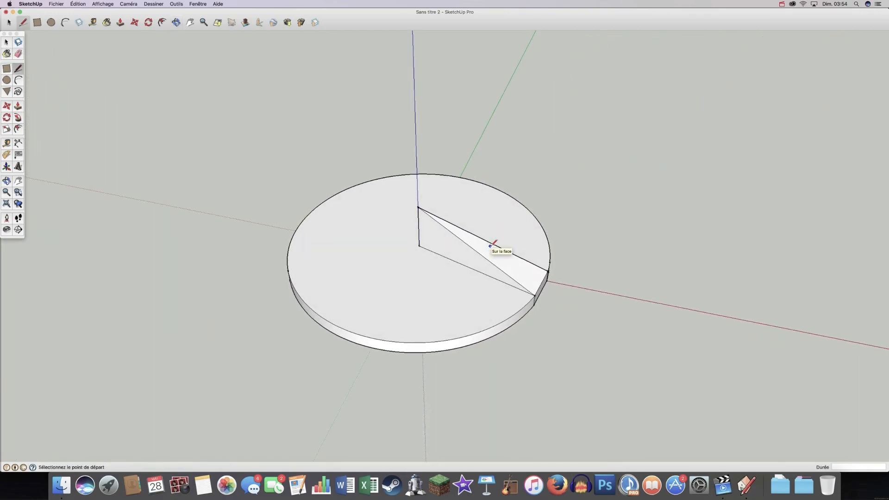
{"action": "left_click", "coordinate": [319, 263]}
{"action": "left_click", "coordinate": [476, 295]}
{"action": "left_click", "coordinate": [365, 205]}
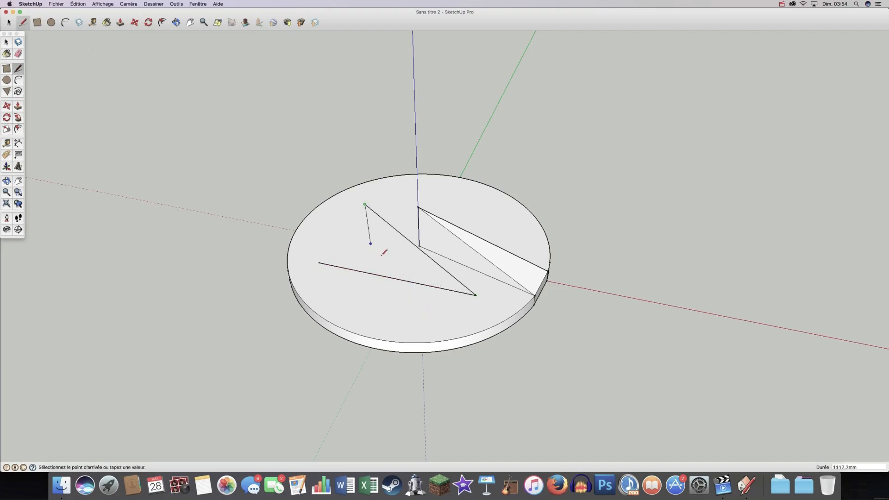
{"action": "left_click", "coordinate": [380, 308]}
{"action": "left_click", "coordinate": [330, 283]}
{"action": "left_click", "coordinate": [379, 264]}
{"action": "left_click", "coordinate": [441, 208]}
{"action": "left_click", "coordinate": [453, 264]}
{"action": "left_click", "coordinate": [374, 289]}
{"action": "left_click", "coordinate": [350, 245]}
{"action": "left_click", "coordinate": [438, 286]}
{"action": "left_click", "coordinate": [452, 316]}
{"action": "left_click", "coordinate": [428, 255]}
{"action": "left_click", "coordinate": [340, 218]}
{"action": "left_click", "coordinate": [421, 285]}
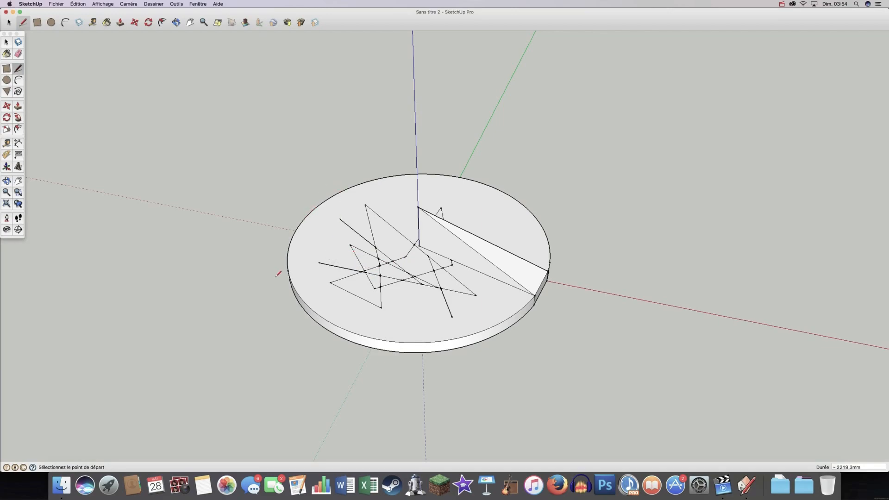
Draw a circle of about 922 mm radius in the empty area beside the disc
{"action": "left_click", "coordinate": [6, 79]}
{"action": "left_click", "coordinate": [597, 199]}
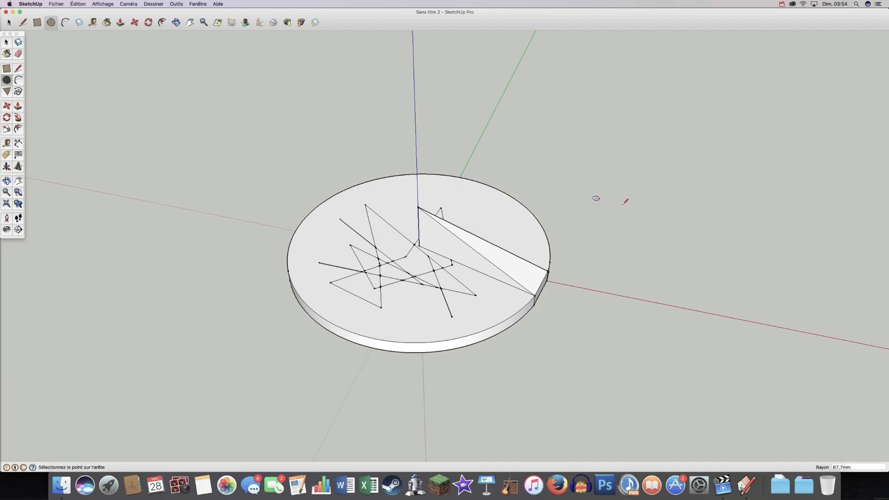
{"action": "left_click", "coordinate": [647, 204]}
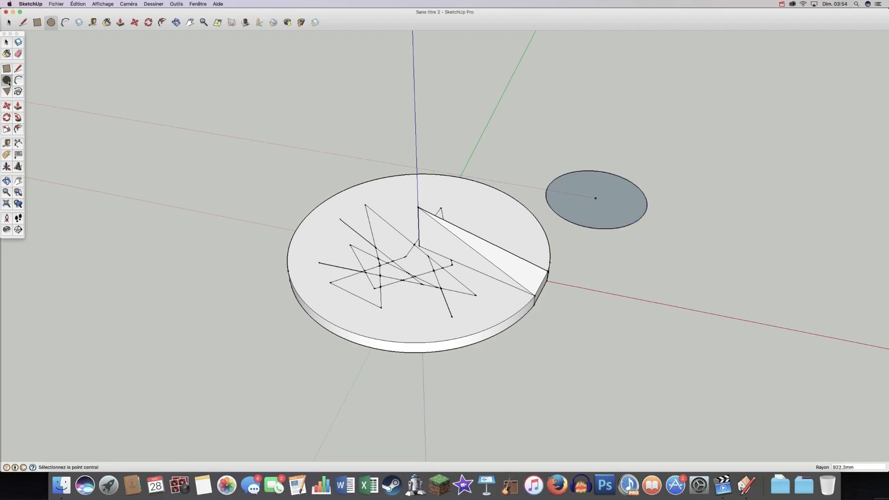
Draw a straight line from the circle's near rim outward, roughly tangent to the curve
{"action": "left_click", "coordinate": [18, 69]}
{"action": "scroll", "coordinate": [702, 185], "scroll_direction": "up", "scroll_amount": 6}
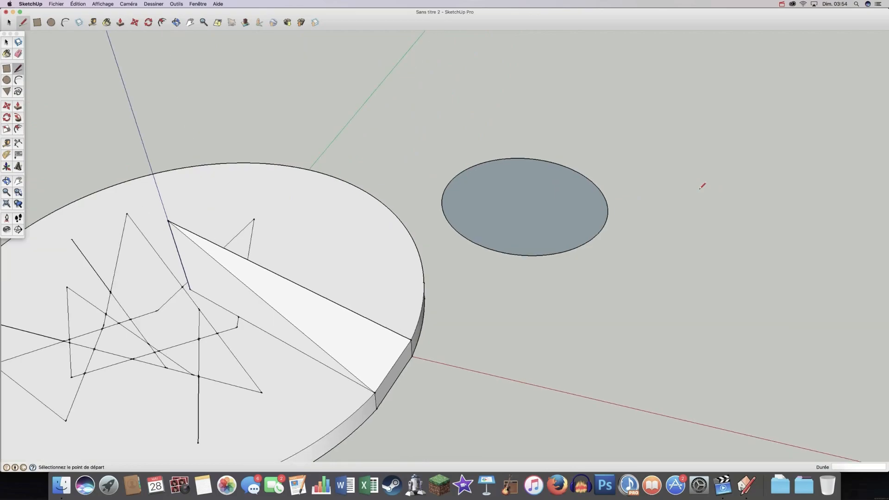
{"action": "scroll", "coordinate": [703, 186], "scroll_direction": "up", "scroll_amount": 2}
{"action": "scroll", "coordinate": [662, 141], "scroll_direction": "up", "scroll_amount": 3}
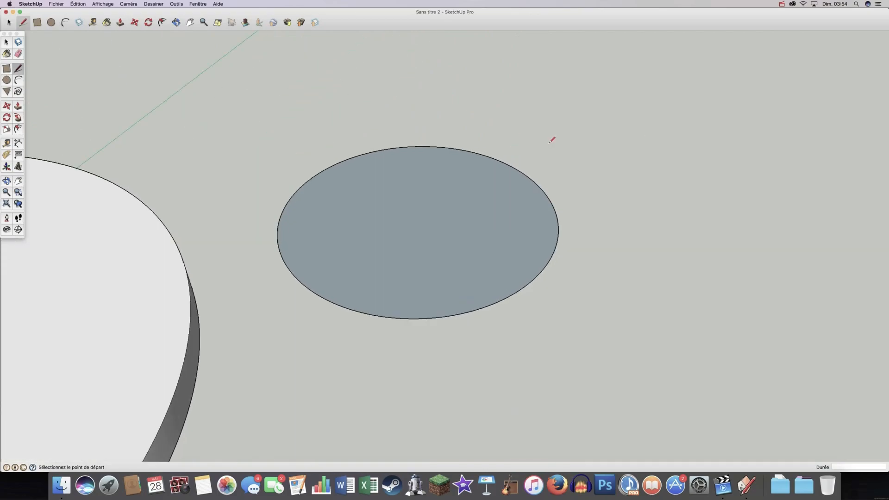
{"action": "scroll", "coordinate": [477, 96], "scroll_direction": "up", "scroll_amount": 1}
{"action": "scroll", "coordinate": [324, 214], "scroll_direction": "down", "scroll_amount": 2}
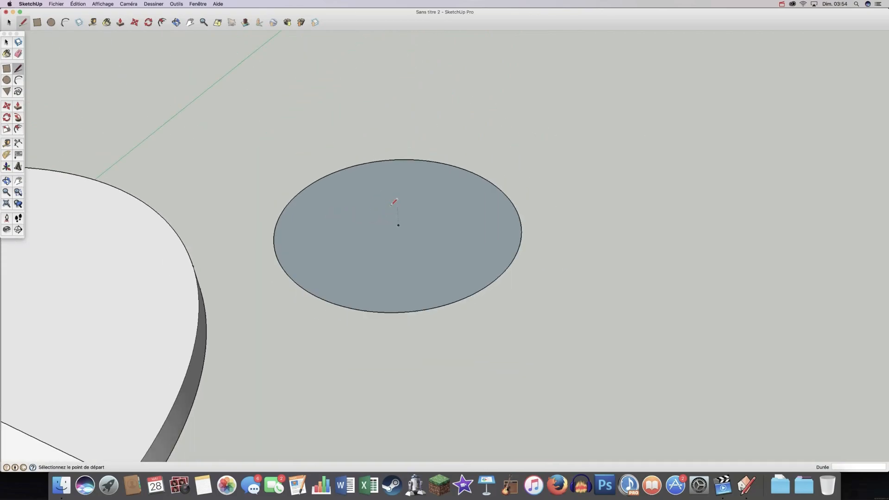
{"action": "left_click", "coordinate": [318, 297]}
{"action": "left_click", "coordinate": [528, 398]}
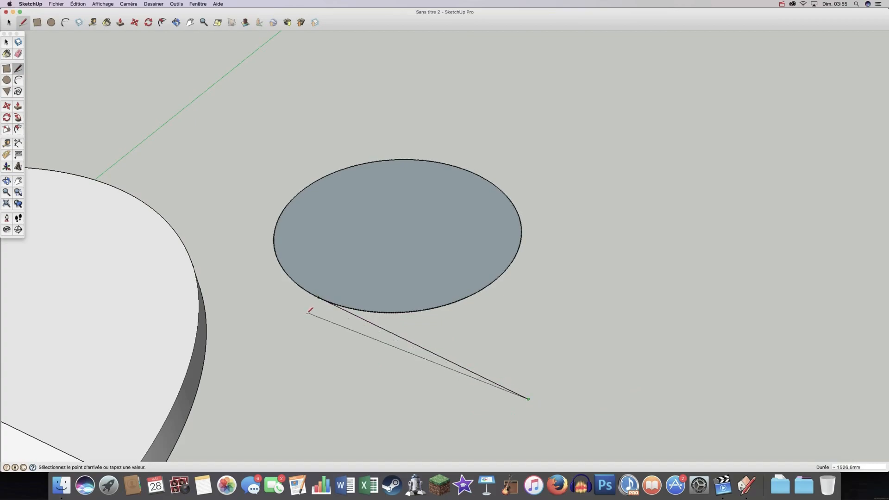
{"action": "key", "text": "space"}
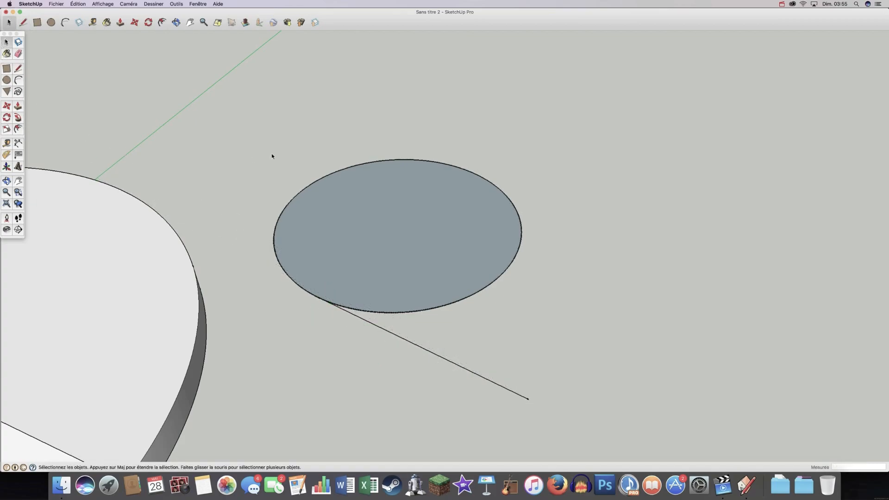
Examine where the straight line touches the circle's rim, and undo both the line and the circle
{"action": "scroll", "coordinate": [328, 296], "scroll_direction": "up", "scroll_amount": 5}
{"action": "scroll", "coordinate": [328, 299], "scroll_direction": "up", "scroll_amount": 6}
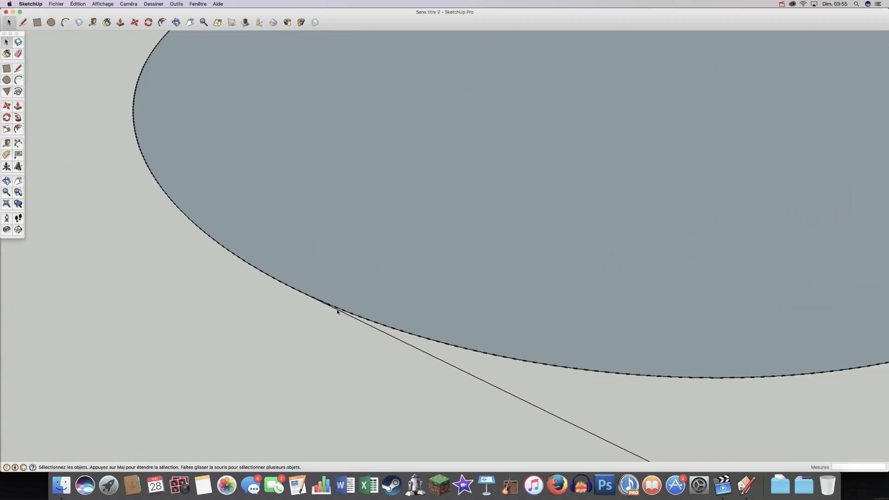
{"action": "scroll", "coordinate": [307, 295], "scroll_direction": "up", "scroll_amount": 3}
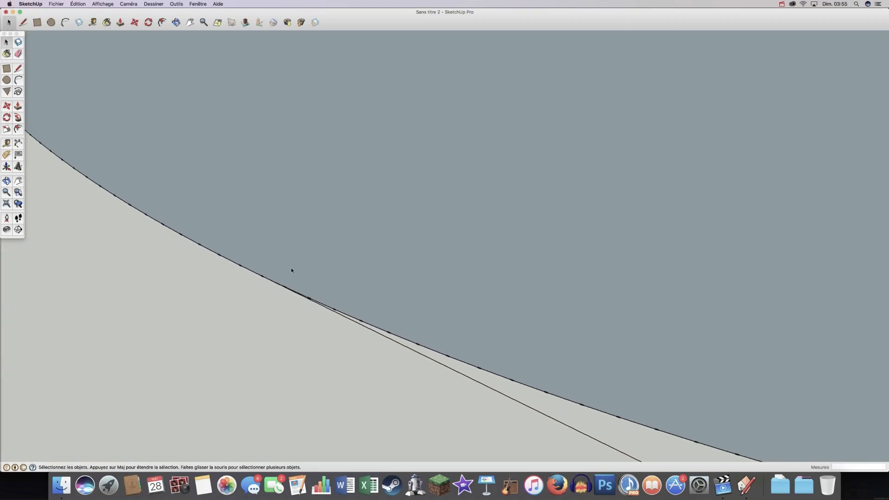
{"action": "scroll", "coordinate": [264, 271], "scroll_direction": "down", "scroll_amount": 6}
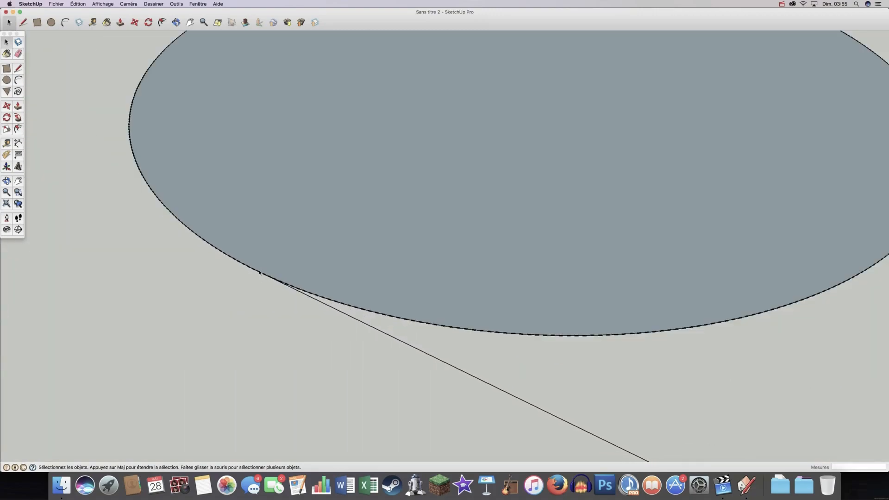
{"action": "scroll", "coordinate": [259, 272], "scroll_direction": "down", "scroll_amount": 3}
{"action": "key", "text": "cmd+z"}
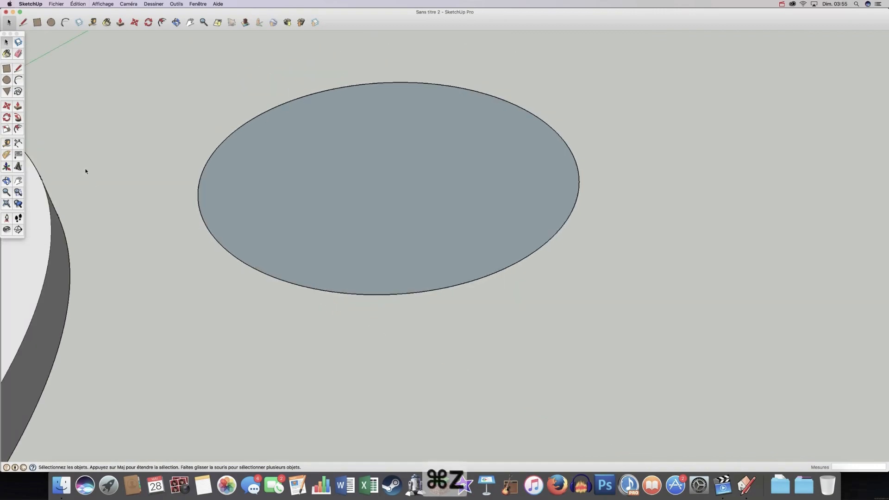
{"action": "key", "text": "l"}
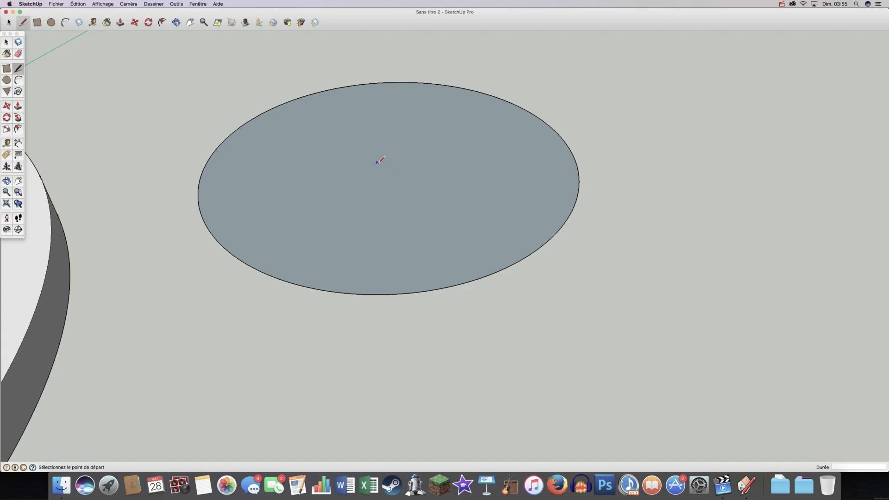
{"action": "scroll", "coordinate": [384, 166], "scroll_direction": "down", "scroll_amount": 5}
{"action": "key", "text": "cmd+z"}
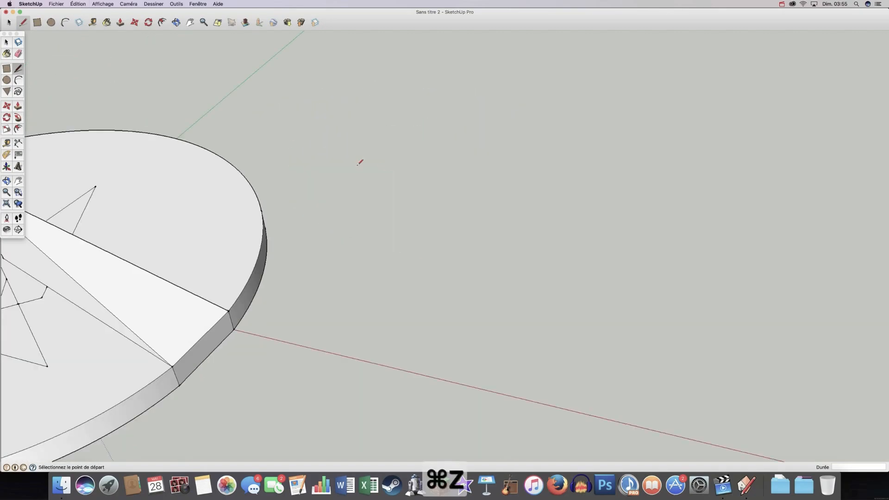
Draw a new circle beside the disc, a short distance from its rim
{"action": "left_click", "coordinate": [7, 79]}
{"action": "left_click", "coordinate": [393, 160]}
{"action": "left_click", "coordinate": [452, 177]}
Draw a radius line from the circle's centre to its near rim, and continue with an outward line roughly perpendicular to it
{"action": "left_click", "coordinate": [18, 69]}
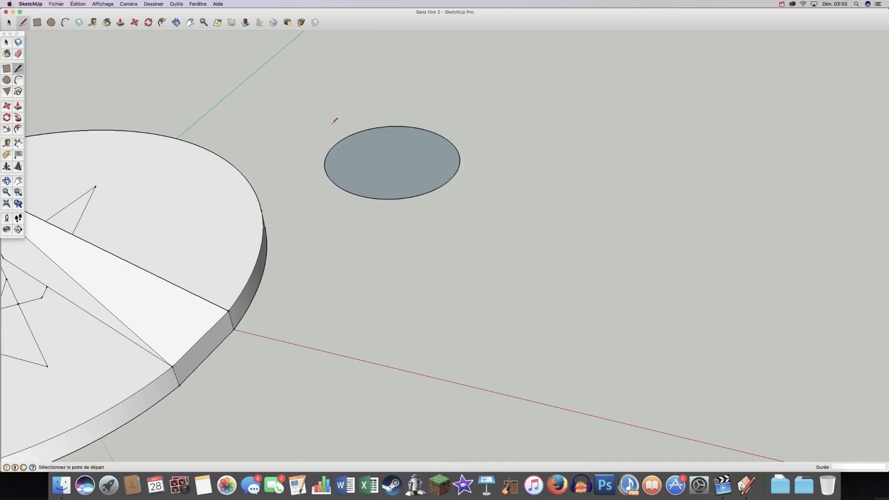
{"action": "left_click", "coordinate": [392, 160]}
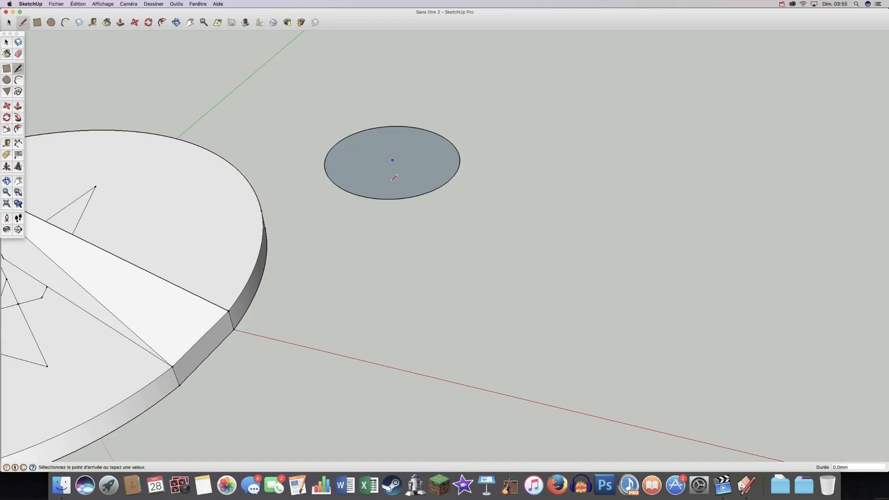
{"action": "left_click", "coordinate": [355, 194]}
{"action": "left_click", "coordinate": [500, 242]}
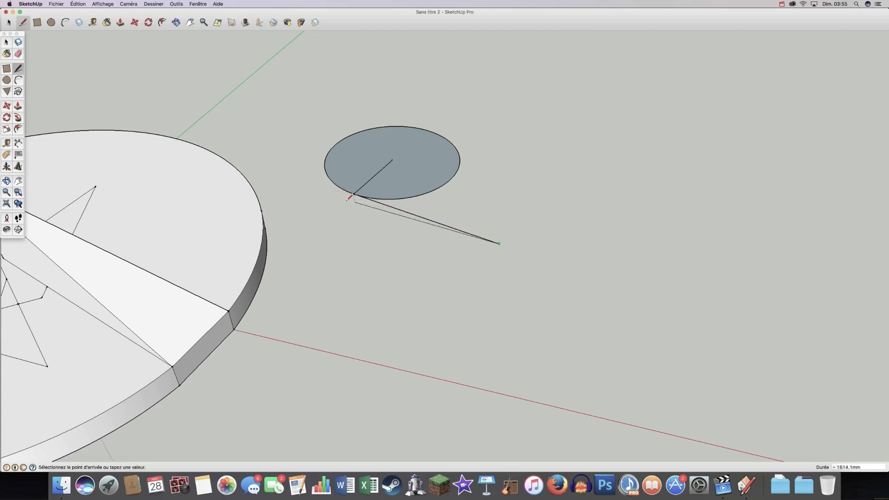
{"action": "scroll", "coordinate": [355, 193], "scroll_direction": "up", "scroll_amount": 3}
{"action": "scroll", "coordinate": [357, 189], "scroll_direction": "up", "scroll_amount": 6}
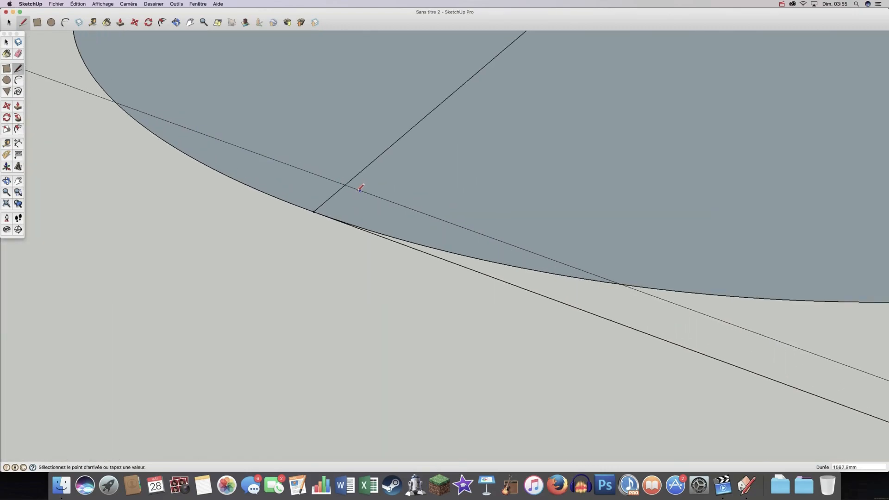
{"action": "scroll", "coordinate": [327, 196], "scroll_direction": "up", "scroll_amount": 1}
{"action": "left_click", "coordinate": [7, 45]}
Examine closely how the outward line meets the circle's rim at the end of the radius line
{"action": "scroll", "coordinate": [321, 219], "scroll_direction": "up", "scroll_amount": 3}
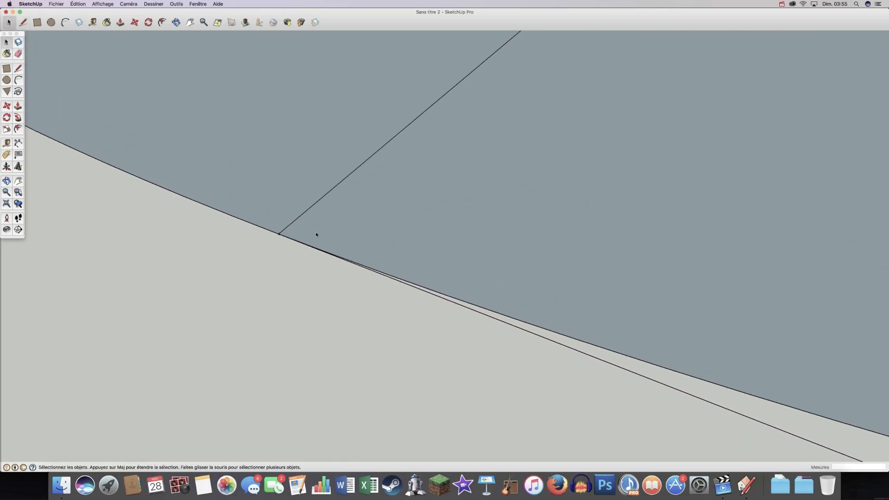
{"action": "left_click", "coordinate": [309, 247]}
{"action": "mouse_move", "coordinate": [292, 254]}
{"action": "middle_mouse_down"}
{"action": "mouse_move", "coordinate": [271, 231]}
{"action": "mouse_move", "coordinate": [307, 245]}
{"action": "mouse_move", "coordinate": [373, 303]}
{"action": "middle_mouse_up"}
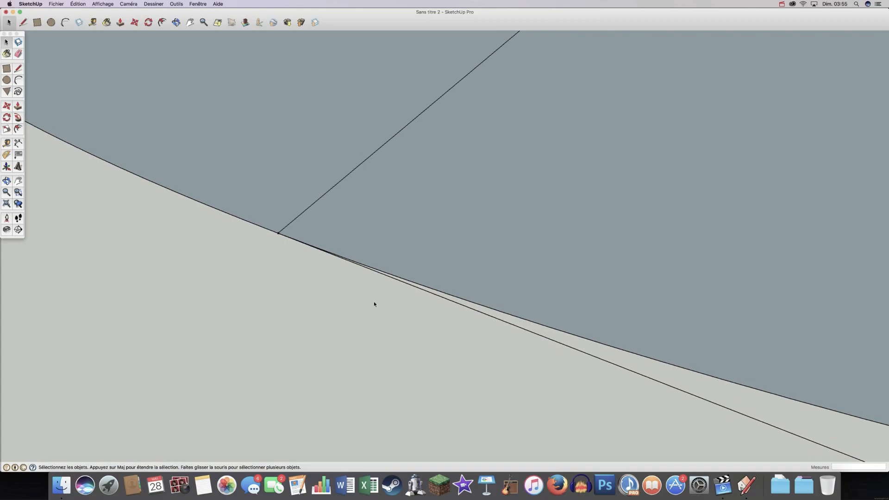
{"action": "scroll", "coordinate": [392, 197], "scroll_direction": "down", "scroll_amount": 3}
{"action": "scroll", "coordinate": [391, 197], "scroll_direction": "down", "scroll_amount": 2}
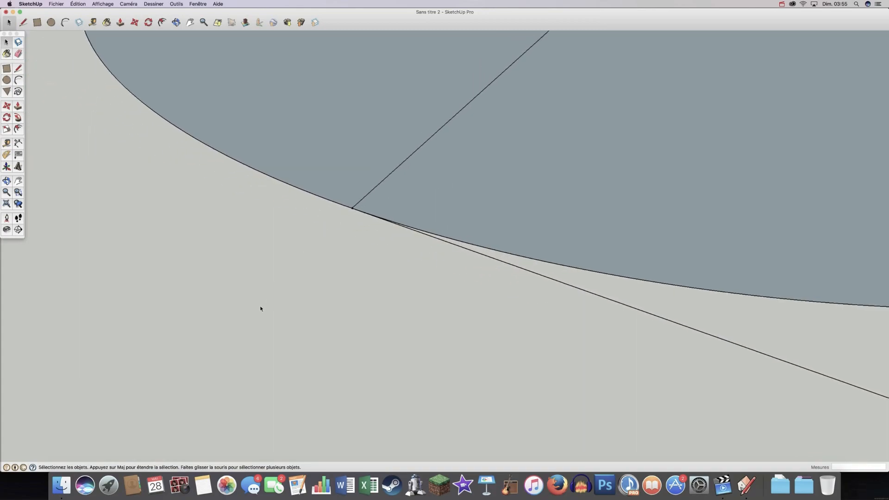
{"action": "scroll", "coordinate": [388, 201], "scroll_direction": "down", "scroll_amount": 4}
{"action": "scroll", "coordinate": [391, 178], "scroll_direction": "down", "scroll_amount": 4}
{"action": "scroll", "coordinate": [151, 350], "scroll_direction": "down", "scroll_amount": 2}
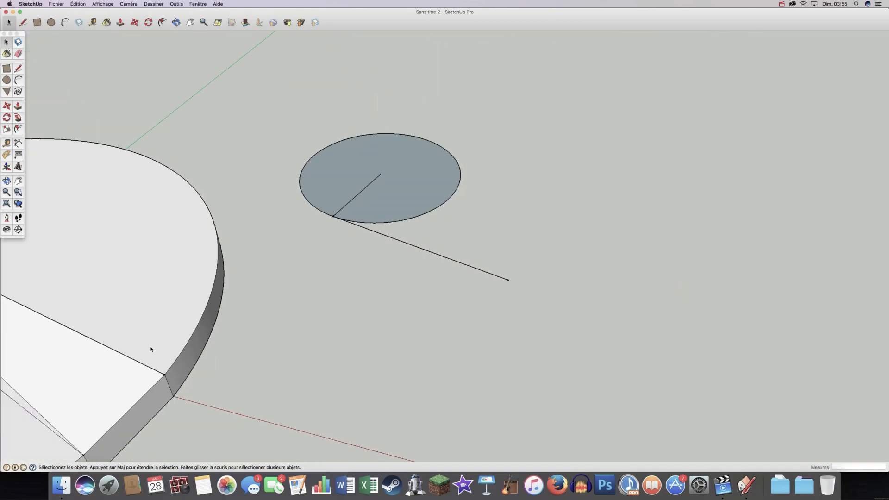
Delete the outward straight line outside the circle, keeping the radius line
{"action": "scroll", "coordinate": [345, 164], "scroll_direction": "up", "scroll_amount": 2}
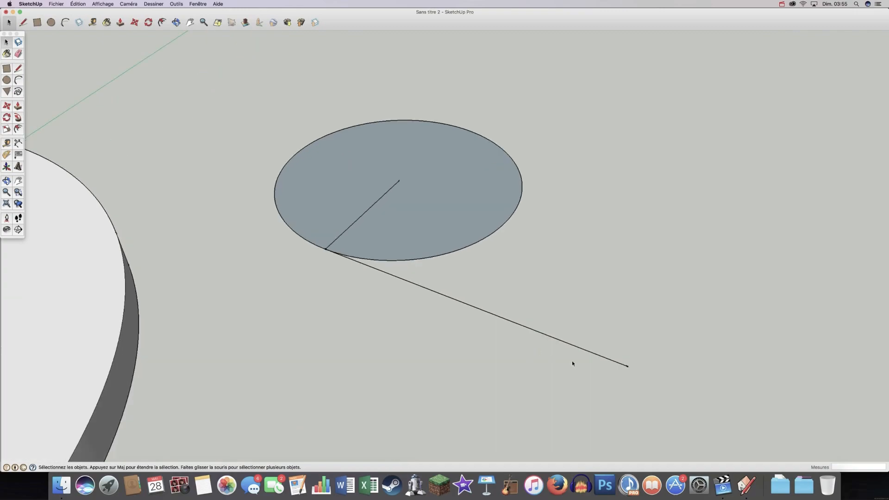
{"action": "left_click", "coordinate": [366, 266]}
{"action": "key", "text": "Delete"}
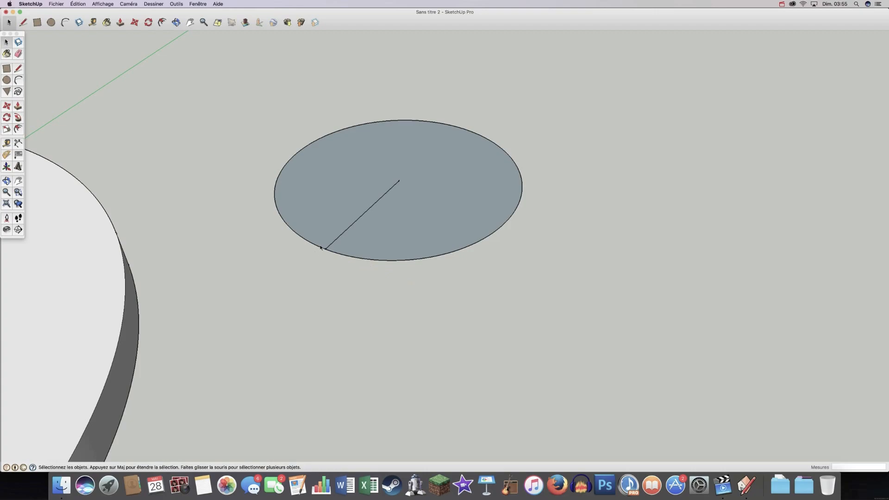
Sketch a small right-angle mark from short straight lines where the radius line meets the circle's rim
{"action": "scroll", "coordinate": [320, 247], "scroll_direction": "up", "scroll_amount": 3}
{"action": "left_click", "coordinate": [18, 67]}
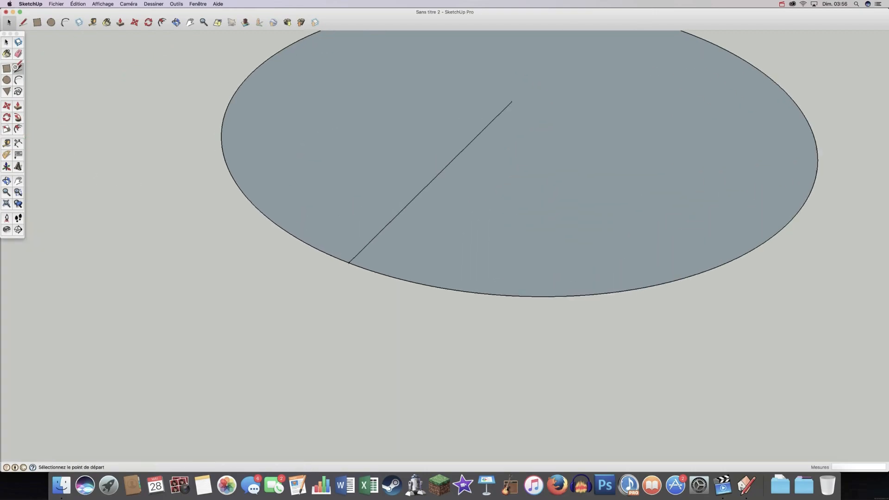
{"action": "left_click", "coordinate": [349, 262]}
{"action": "key", "text": "Escape"}
{"action": "left_click", "coordinate": [351, 263]}
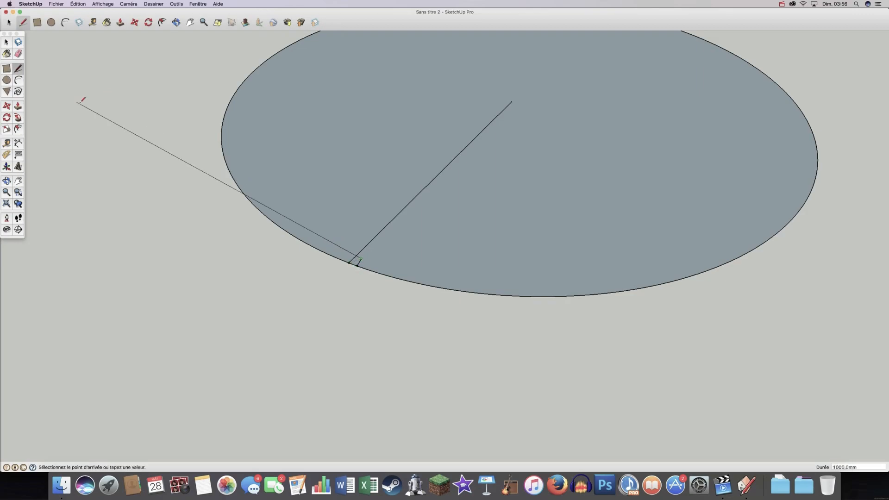
{"action": "left_click", "coordinate": [17, 68]}
{"action": "left_click", "coordinate": [355, 261]}
{"action": "left_click", "coordinate": [361, 258]}
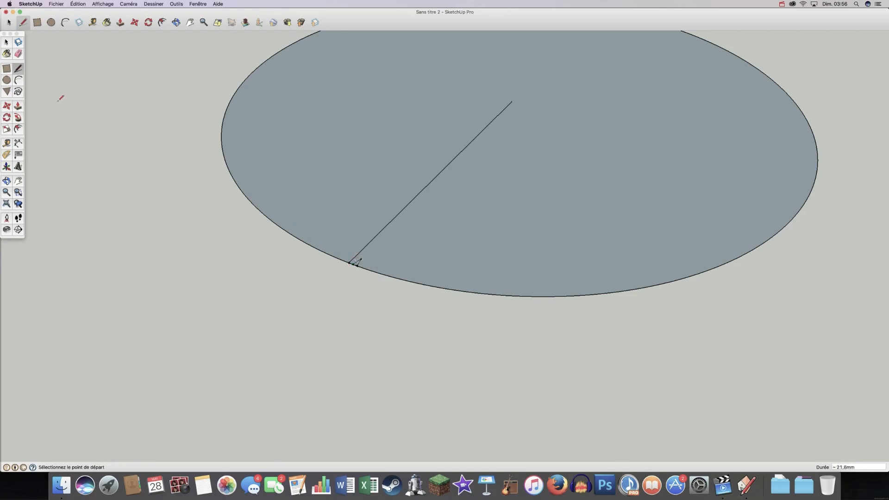
{"action": "left_click", "coordinate": [6, 42]}
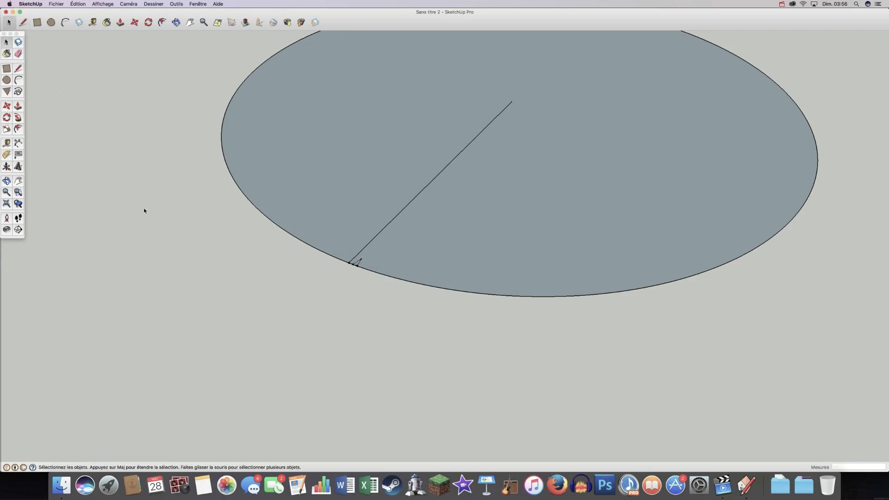
Draw a straight line outward from the radius line's rim endpoint, roughly tangent to the circle
{"action": "scroll", "coordinate": [144, 208], "scroll_direction": "down", "scroll_amount": 2}
{"action": "left_click", "coordinate": [19, 68]}
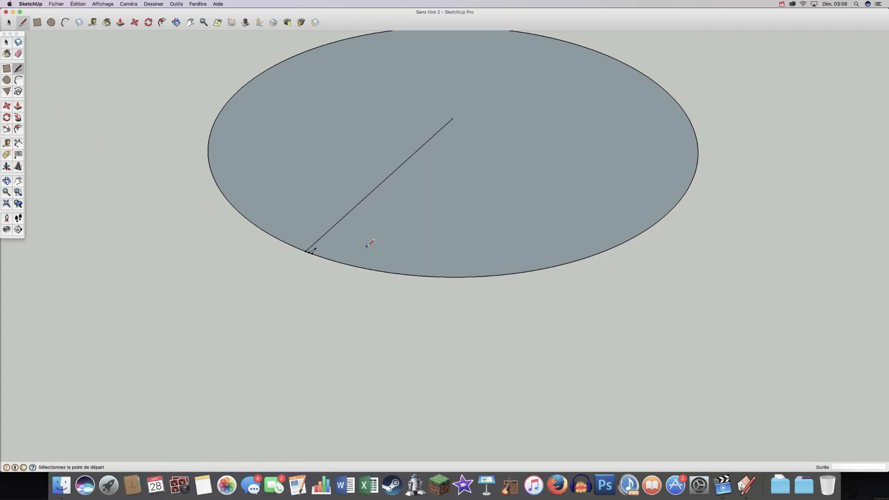
{"action": "left_click", "coordinate": [306, 251]}
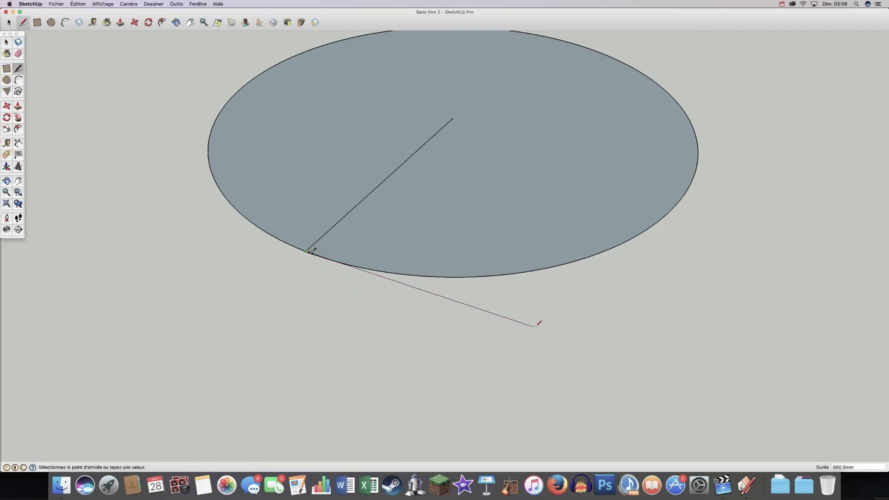
{"action": "left_click", "coordinate": [540, 341]}
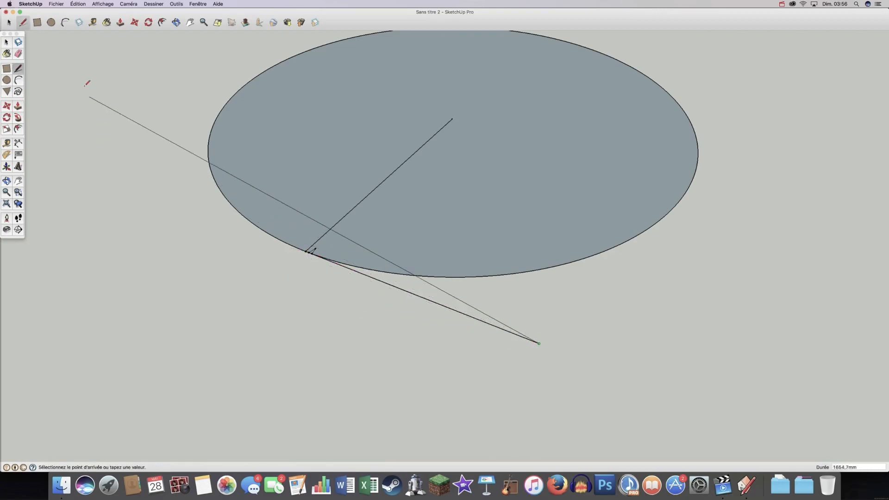
{"action": "left_click", "coordinate": [6, 42]}
Examine the contact between the tangent line, the small angle mark and the circle's rim, up close and from afar
{"action": "scroll", "coordinate": [305, 250], "scroll_direction": "up", "scroll_amount": 10}
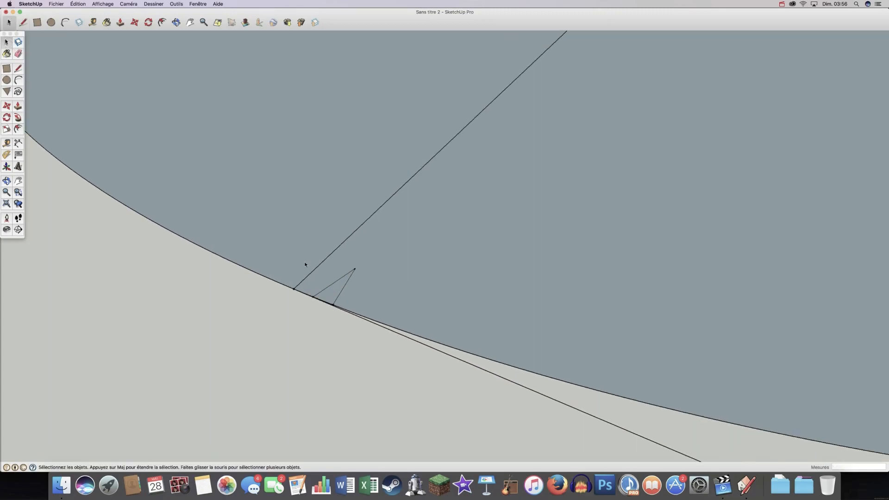
{"action": "scroll", "coordinate": [310, 303], "scroll_direction": "up", "scroll_amount": 6}
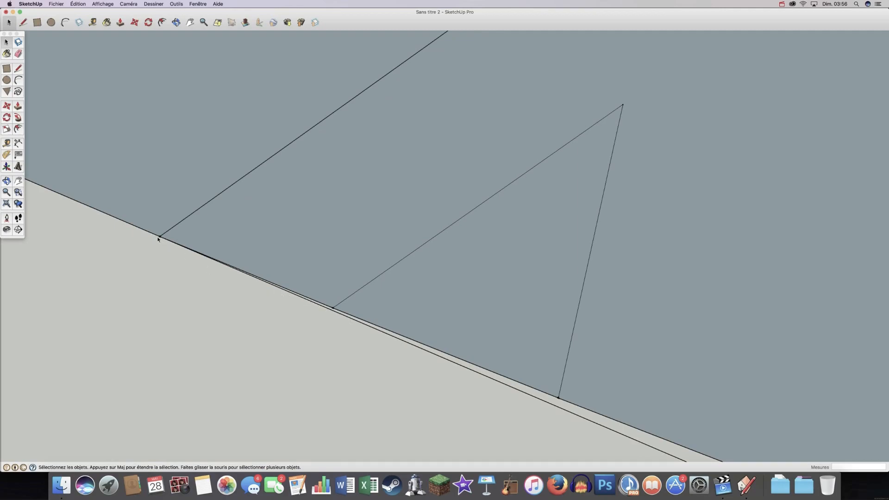
{"action": "scroll", "coordinate": [158, 239], "scroll_direction": "down", "scroll_amount": 8}
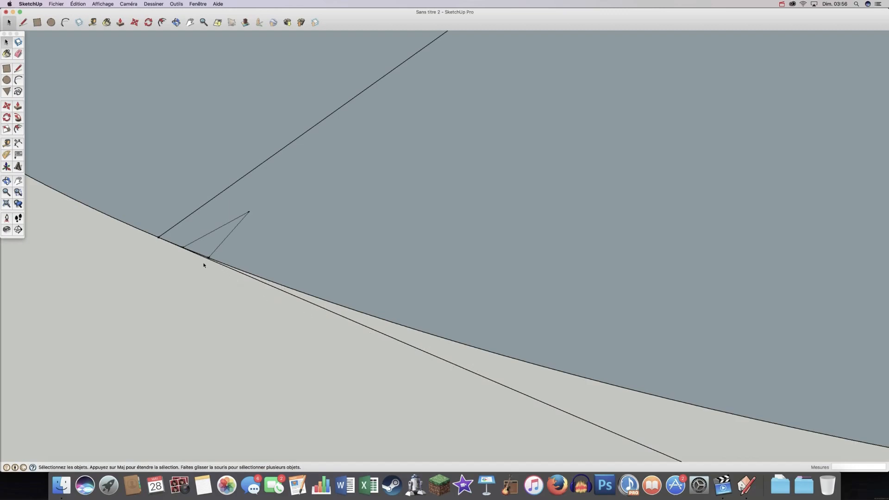
{"action": "scroll", "coordinate": [156, 259], "scroll_direction": "down", "scroll_amount": 3}
{"action": "scroll", "coordinate": [165, 234], "scroll_direction": "down", "scroll_amount": 10}
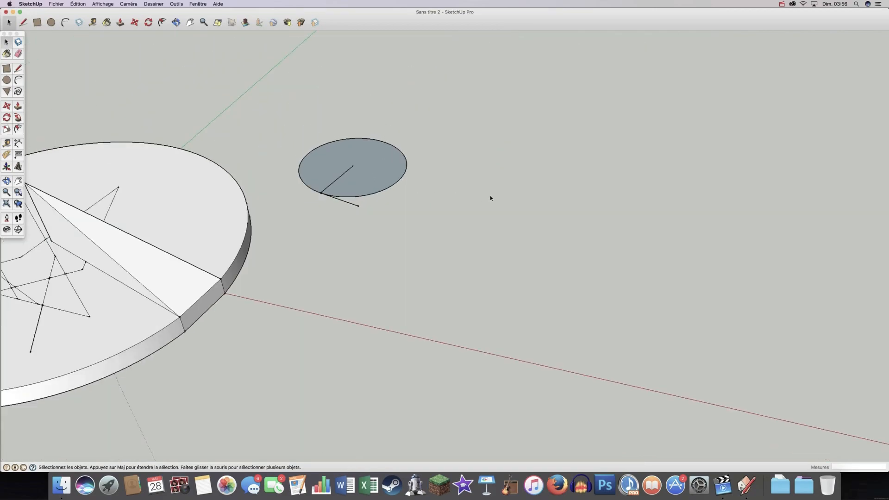
{"action": "scroll", "coordinate": [490, 195], "scroll_direction": "down", "scroll_amount": 5}
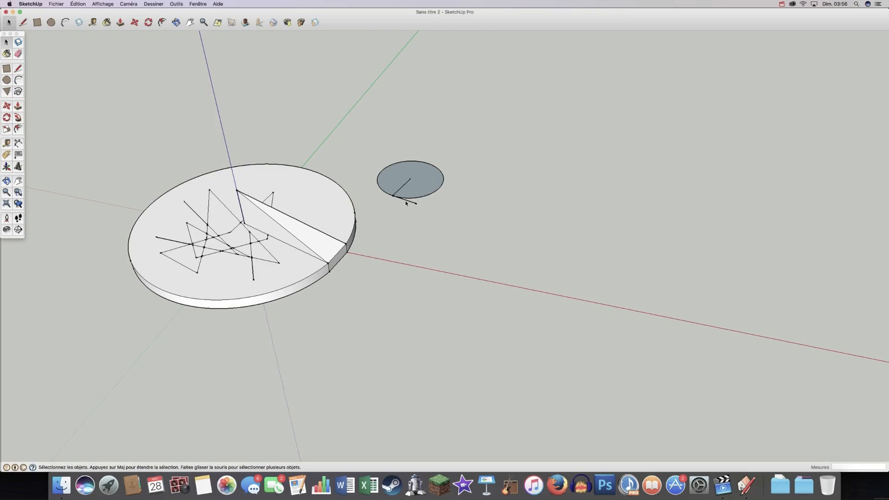
Delete the tangent line and the small right-angle mark at the circle's rim, keeping the radius line
{"action": "scroll", "coordinate": [411, 198], "scroll_direction": "up", "scroll_amount": 6}
{"action": "middle_click_drag", "start_coordinate": [324, 246], "coordinate": [311, 288]}
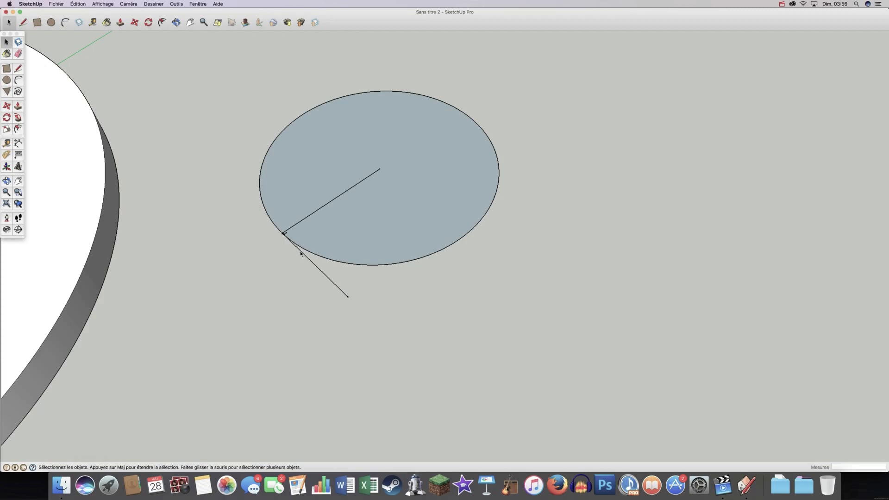
{"action": "scroll", "coordinate": [292, 241], "scroll_direction": "up", "scroll_amount": 5}
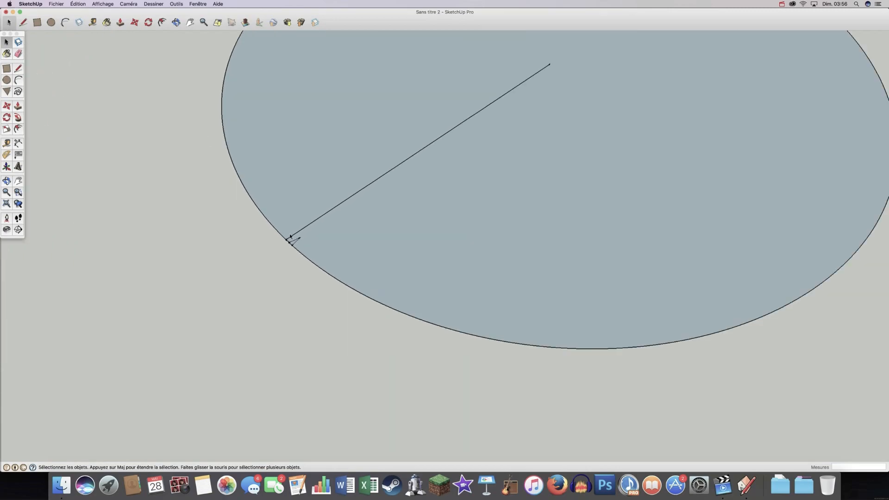
{"action": "scroll", "coordinate": [248, 275], "scroll_direction": "down", "scroll_amount": 1}
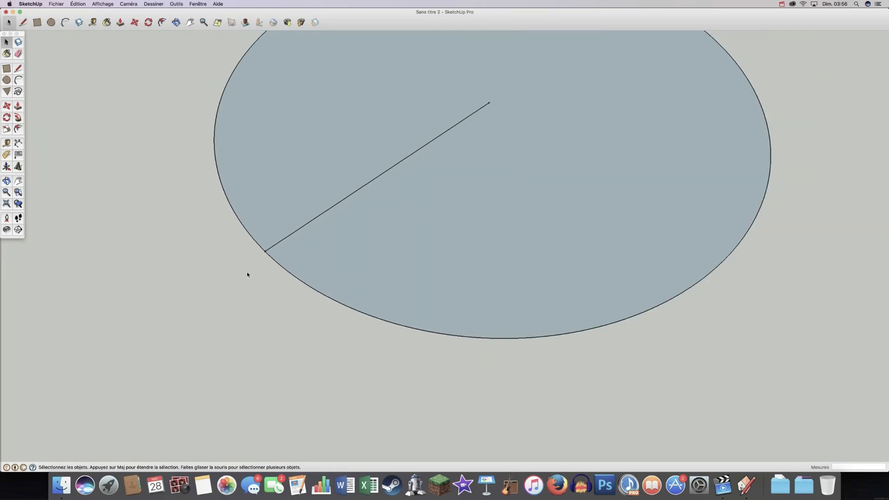
{"action": "scroll", "coordinate": [248, 274], "scroll_direction": "down", "scroll_amount": 3}
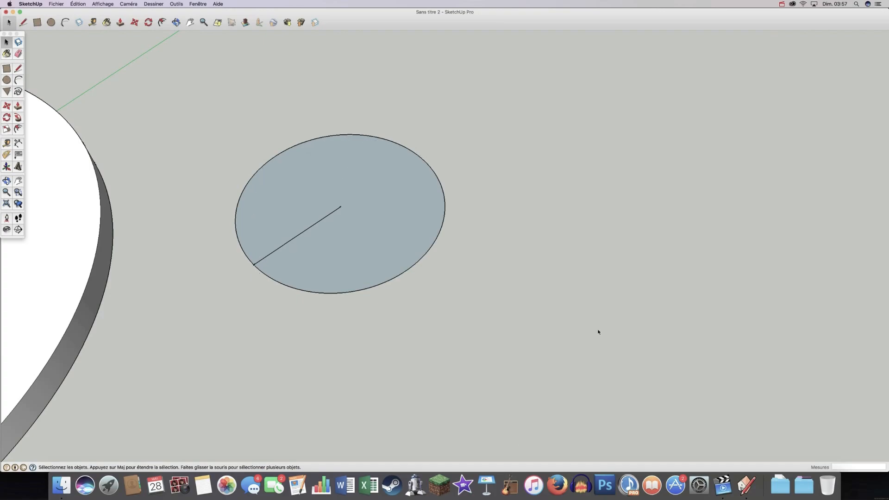
Try a straight line from the radius line's rim endpoint through the centre and past the opposite rim, and undo it
{"action": "left_click", "coordinate": [17, 69]}
{"action": "left_click", "coordinate": [256, 264]}
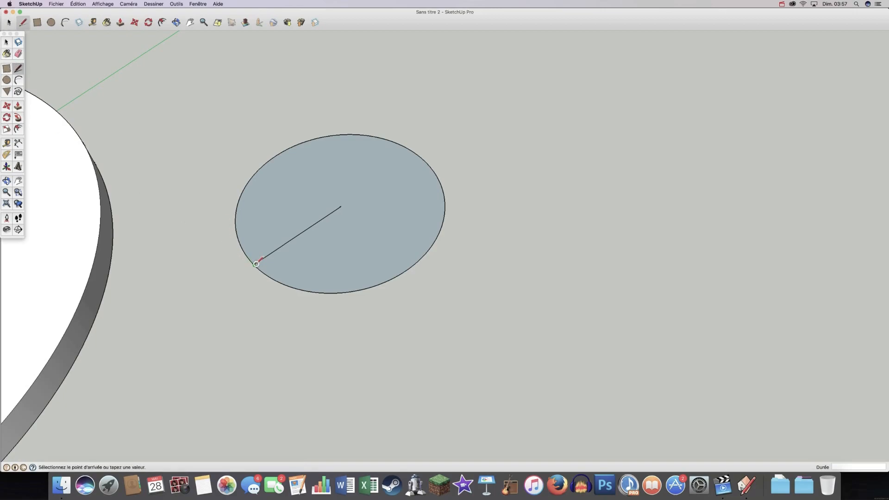
{"action": "left_click", "coordinate": [16, 69]}
{"action": "scroll", "coordinate": [274, 250], "scroll_direction": "up", "scroll_amount": 1}
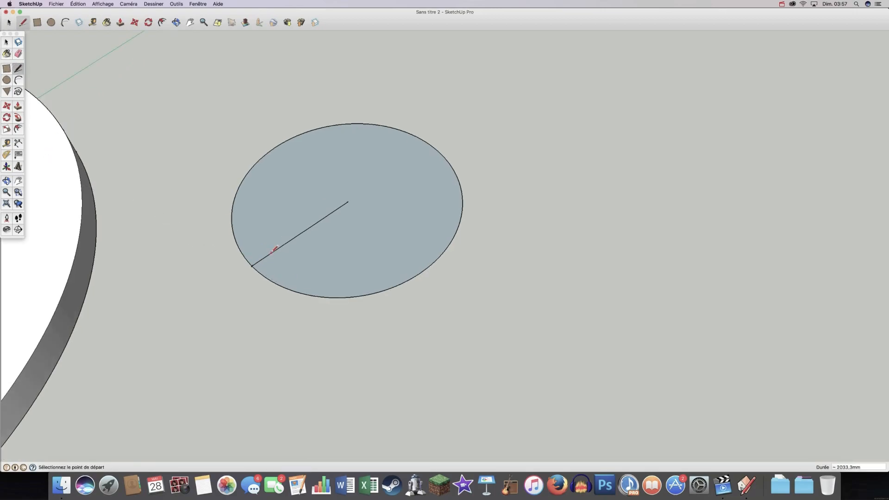
{"action": "scroll", "coordinate": [252, 265], "scroll_direction": "up", "scroll_amount": 5}
{"action": "left_click", "coordinate": [259, 268]}
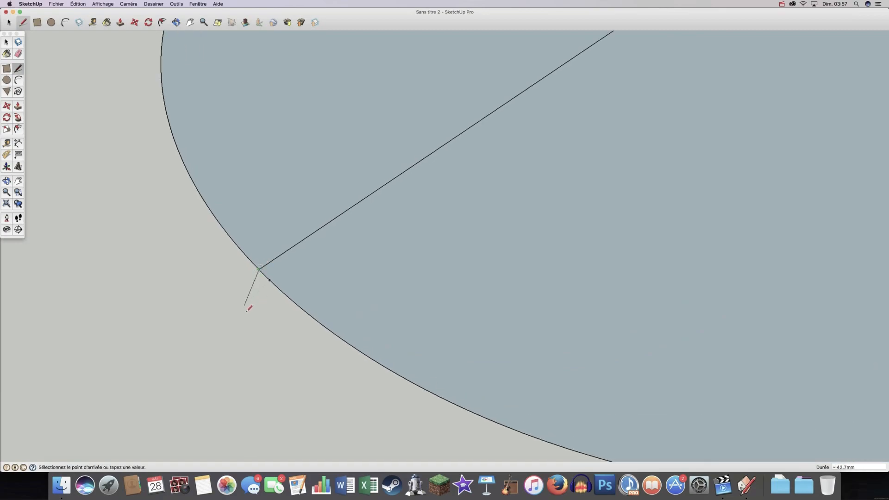
{"action": "scroll", "coordinate": [246, 311], "scroll_direction": "down", "scroll_amount": 6}
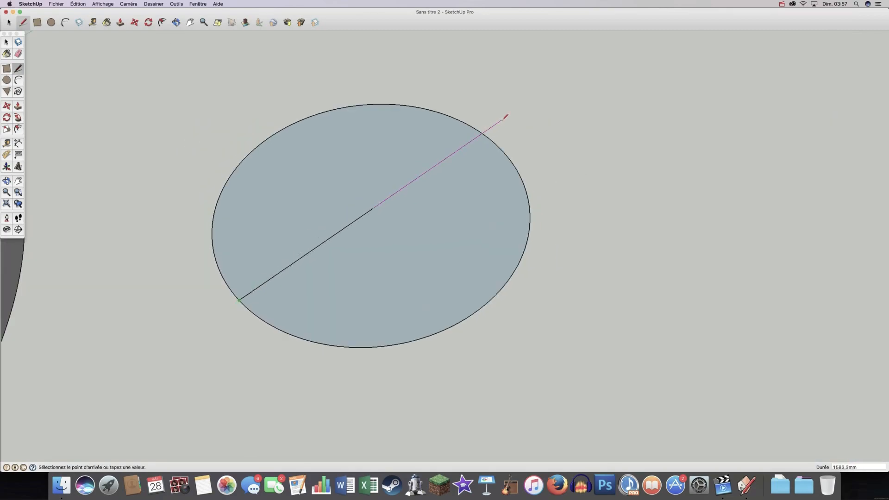
{"action": "left_click", "coordinate": [501, 120]}
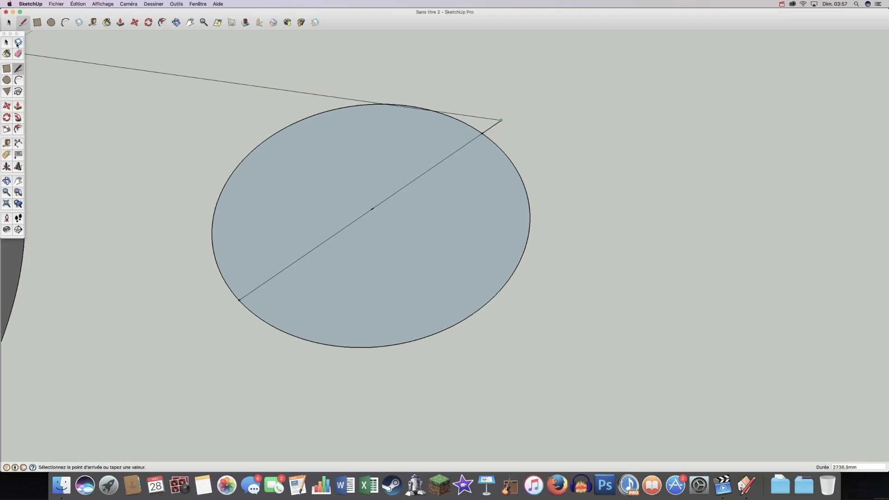
{"action": "key", "text": "super+z"}
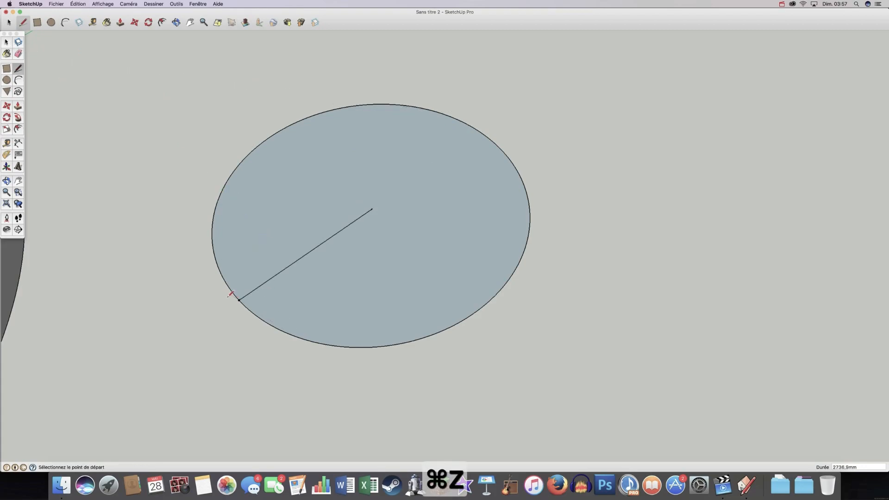
Draw a tangent line about 700 mm long outward from the radius line's rim endpoint, perpendicular to the radius
{"action": "scroll", "coordinate": [229, 296], "scroll_direction": "up", "scroll_amount": 4}
{"action": "left_click", "coordinate": [252, 301]}
{"action": "scroll", "coordinate": [179, 335], "scroll_direction": "down", "scroll_amount": 2}
{"action": "scroll", "coordinate": [178, 335], "scroll_direction": "down", "scroll_amount": 4}
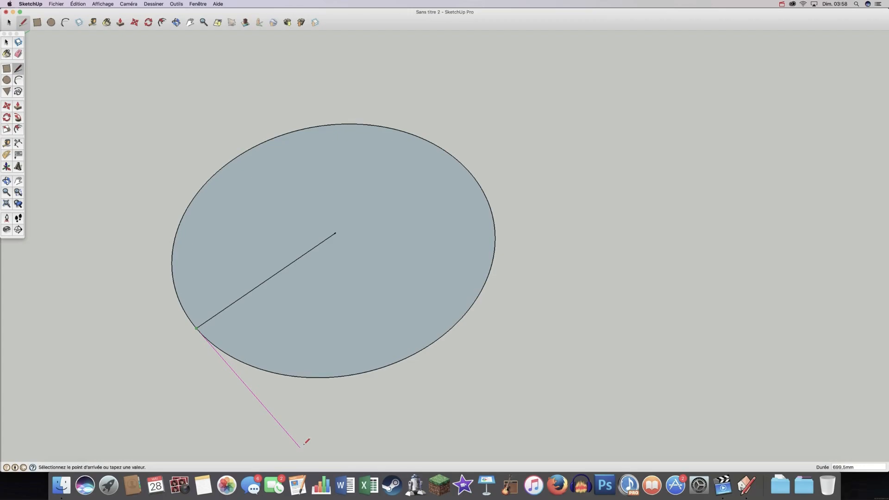
{"action": "left_click", "coordinate": [300, 447]}
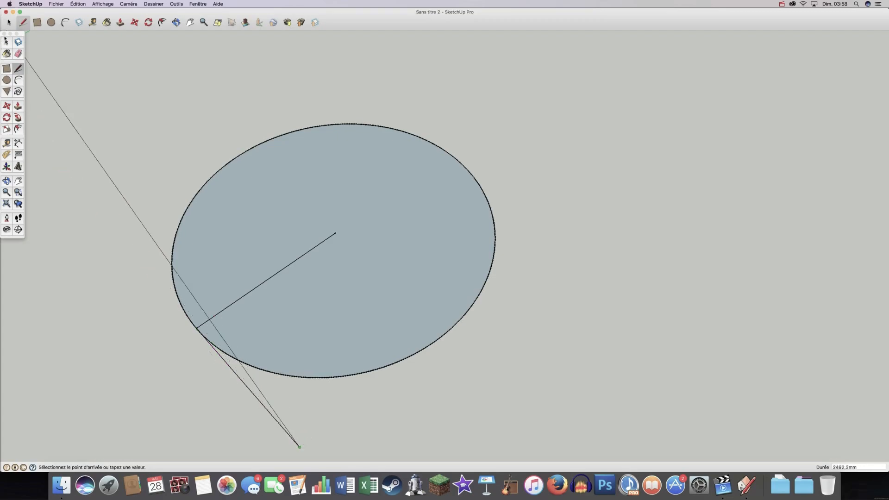
{"action": "key", "text": "space"}
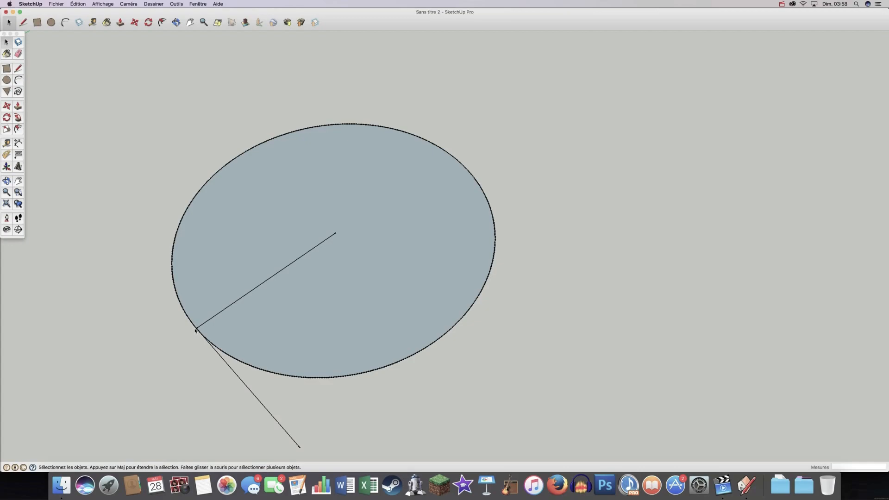
Extend the tangent beyond the contact point by drawing a straight line from its free end to the other side
{"action": "left_click", "coordinate": [18, 68]}
{"action": "left_click", "coordinate": [300, 447]}
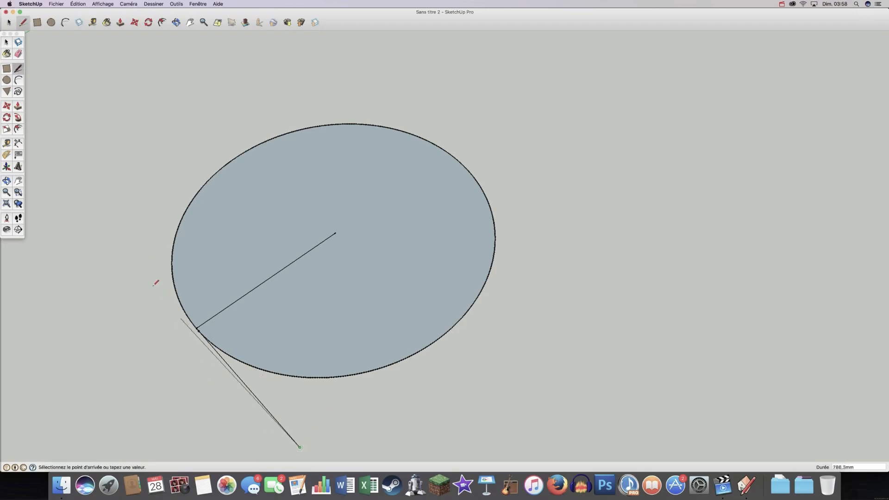
{"action": "left_click", "coordinate": [91, 206]}
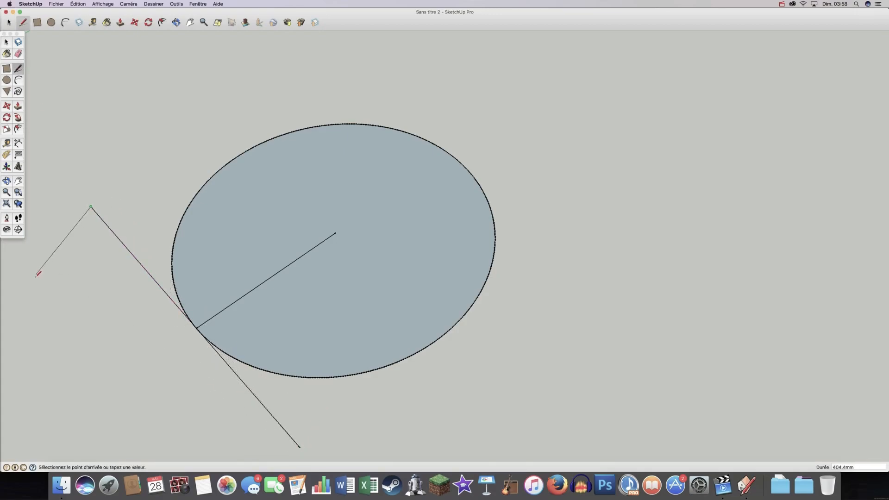
{"action": "left_click", "coordinate": [6, 42]}
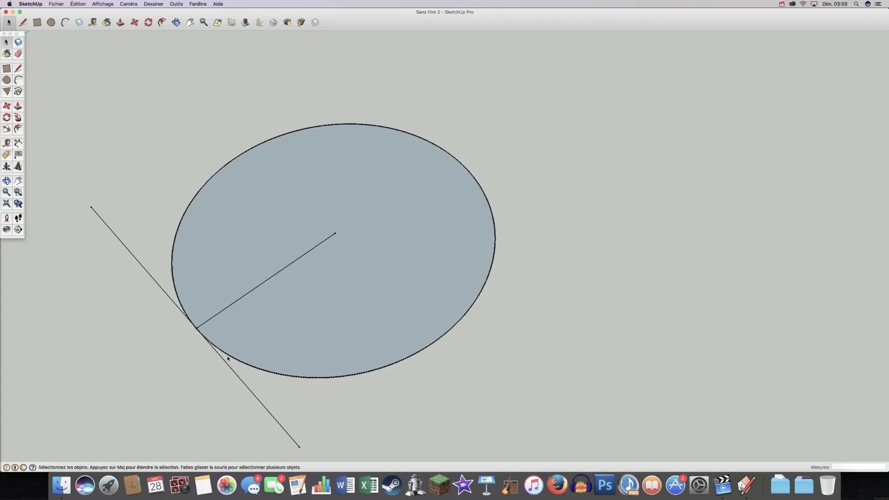
Draw a line parallel to the tangent from a point on the radius line near the centre, reaching outside the circle
{"action": "scroll", "coordinate": [368, 271], "scroll_direction": "down", "scroll_amount": 10}
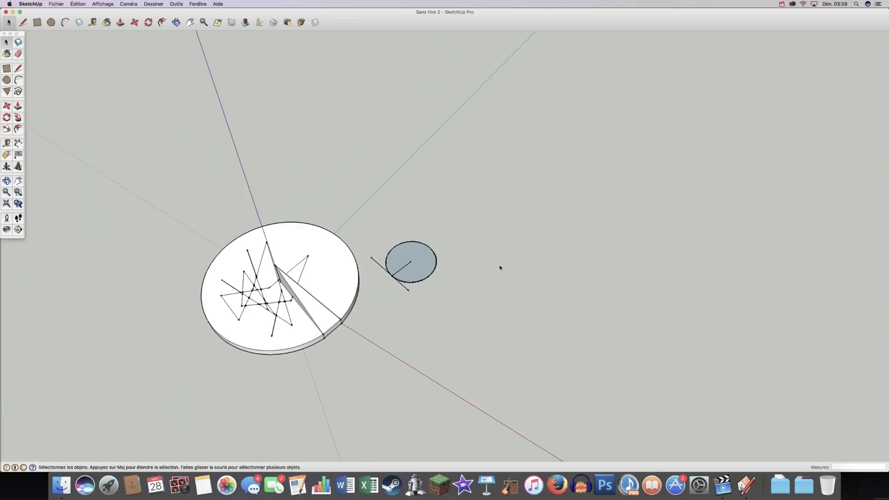
{"action": "scroll", "coordinate": [438, 267], "scroll_direction": "up", "scroll_amount": 4}
{"action": "scroll", "coordinate": [413, 252], "scroll_direction": "up", "scroll_amount": 3}
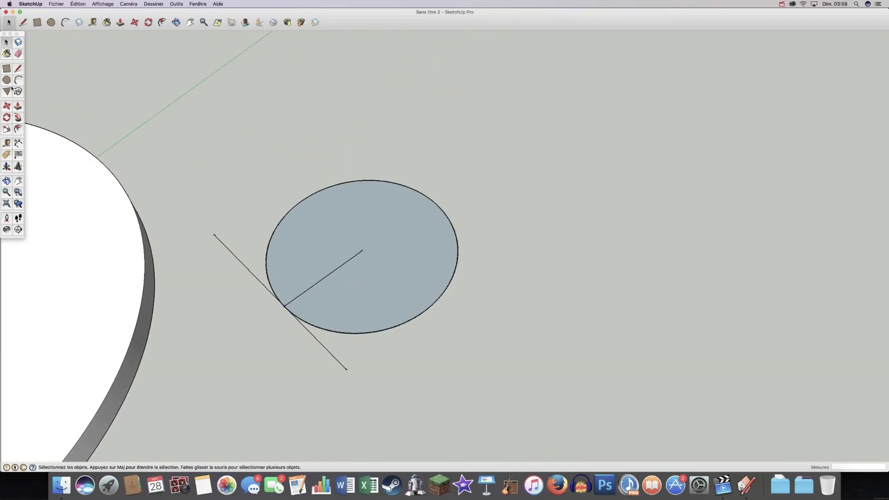
{"action": "left_click", "coordinate": [18, 68]}
{"action": "left_click", "coordinate": [362, 251]}
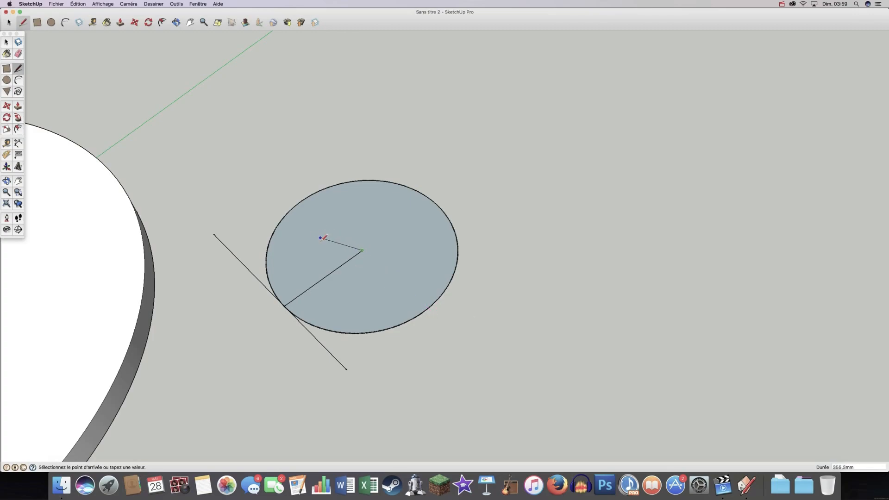
{"action": "left_click", "coordinate": [19, 68]}
{"action": "left_click", "coordinate": [344, 263]}
{"action": "mouse_move", "coordinate": [260, 208]}
{"action": "middle_mouse_down"}
{"action": "mouse_move", "coordinate": [220, 297]}
{"action": "mouse_move", "coordinate": [244, 246]}
{"action": "middle_mouse_up"}
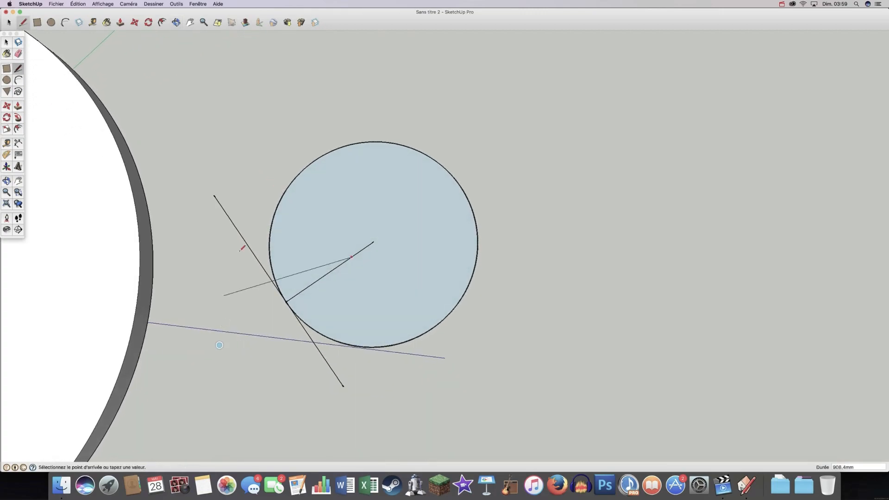
{"action": "left_click", "coordinate": [262, 125]}
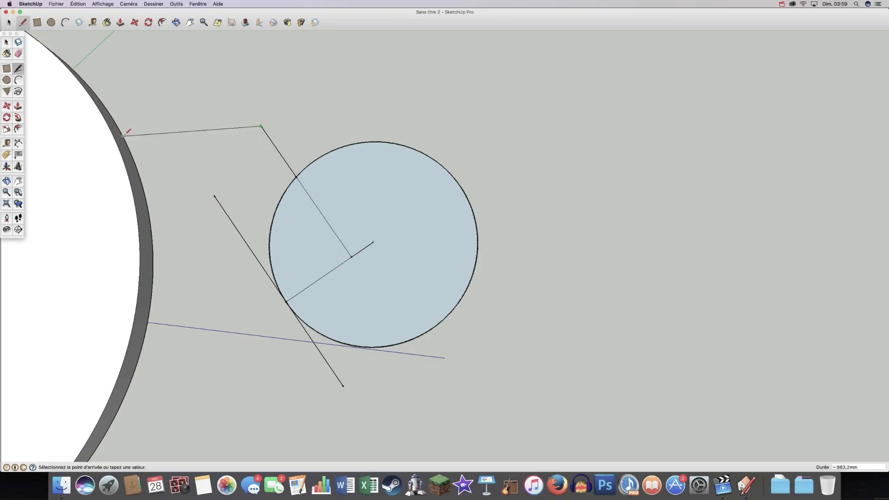
{"action": "left_click", "coordinate": [8, 42]}
Postpone the system update notification by choosing to retry tonight
{"action": "scroll", "coordinate": [406, 170], "scroll_direction": "down", "scroll_amount": 5}
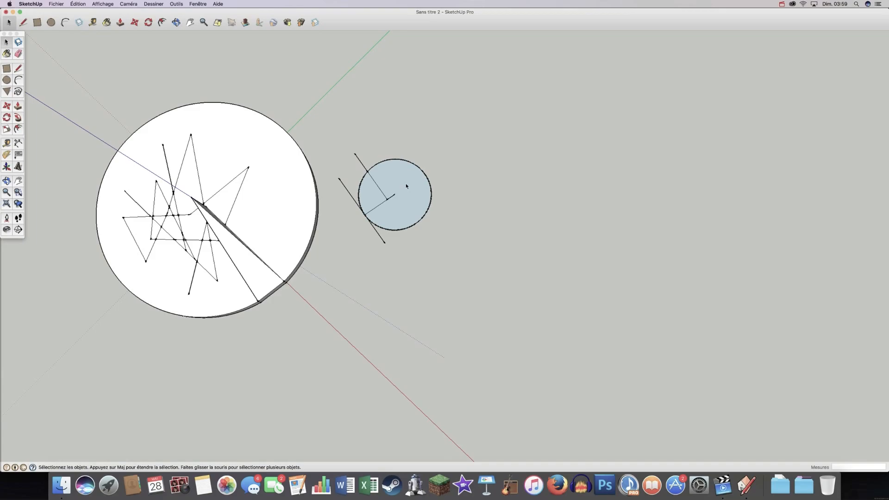
{"action": "middle_click_drag", "start_coordinate": [405, 184], "coordinate": [531, 207]}
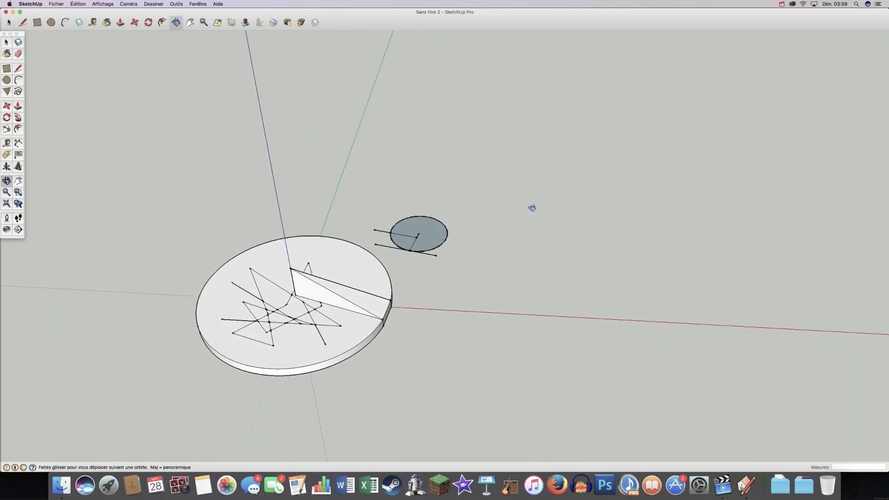
{"action": "scroll", "coordinate": [170, 324], "scroll_direction": "up", "scroll_amount": 3}
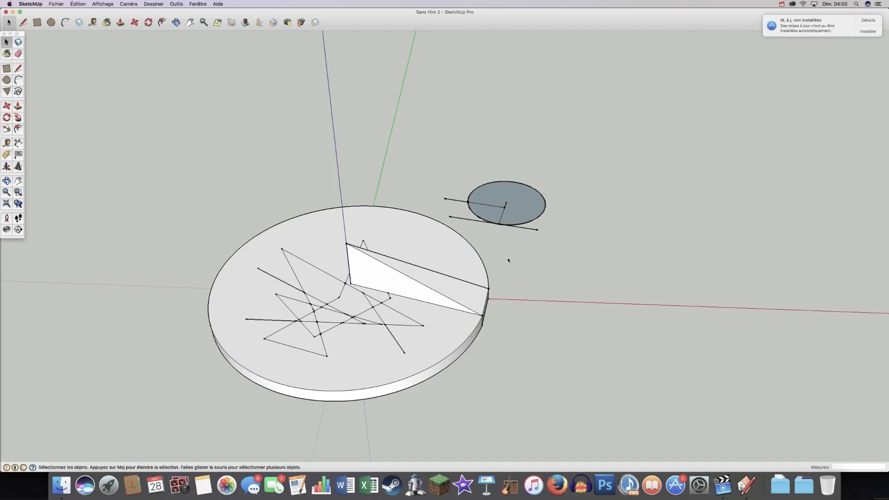
{"action": "left_click", "coordinate": [877, 28]}
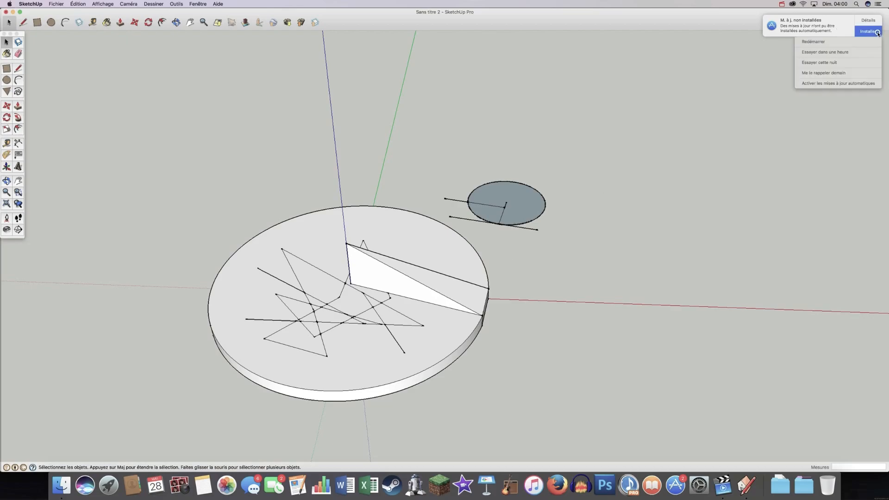
{"action": "left_click", "coordinate": [839, 64]}
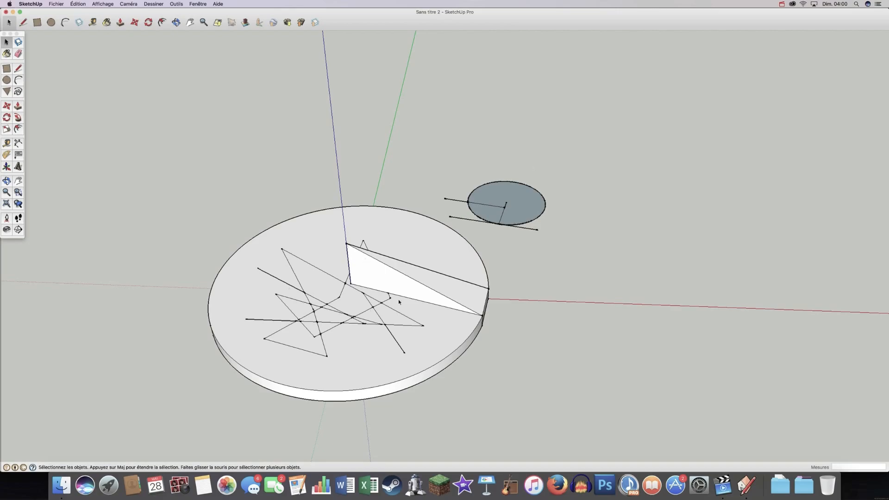
Try to delete the crossing lines and the small faces they enclose on the disc's top, and undo the deletion
{"action": "middle_click_drag", "start_coordinate": [372, 388], "coordinate": [287, 310]}
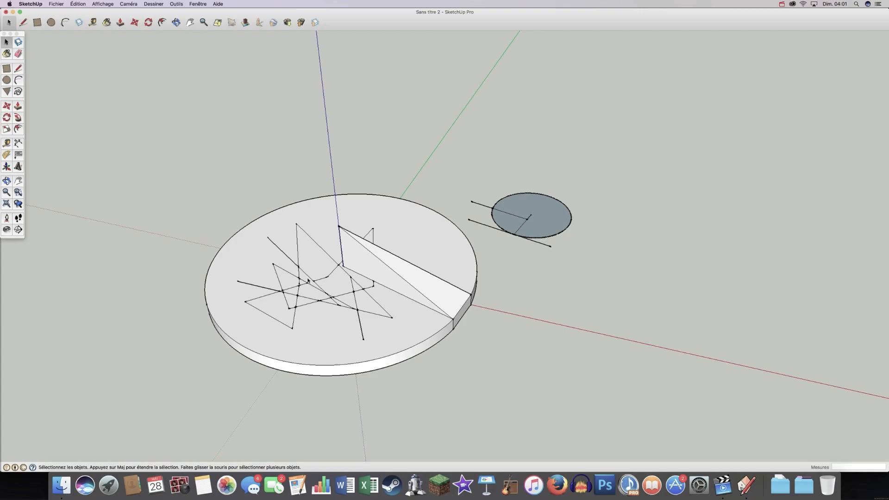
{"action": "mouse_move", "coordinate": [242, 233]}
{"action": "left_mouse_down"}
{"action": "mouse_move", "coordinate": [314, 303]}
{"action": "mouse_move", "coordinate": [374, 327]}
{"action": "left_mouse_up"}
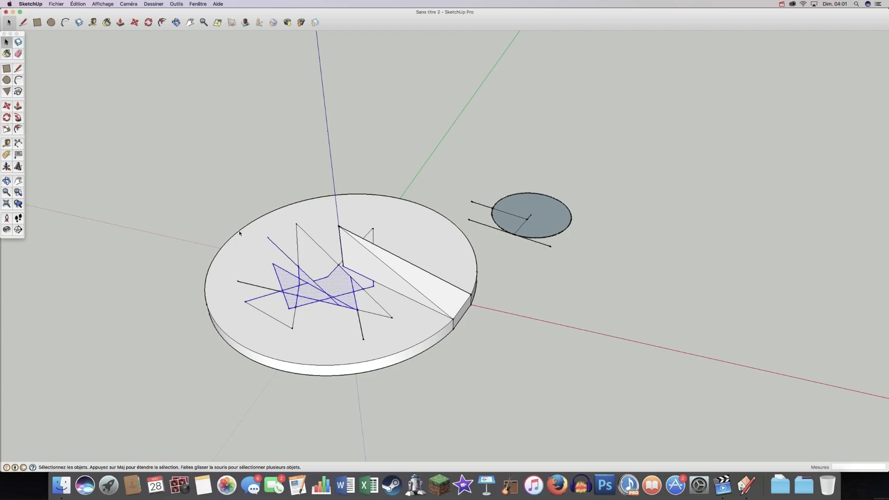
{"action": "left_click", "coordinate": [204, 136]}
{"action": "mouse_move", "coordinate": [172, 92]}
{"action": "left_mouse_down"}
{"action": "mouse_move", "coordinate": [292, 199]}
{"action": "mouse_move", "coordinate": [411, 352]}
{"action": "left_mouse_up"}
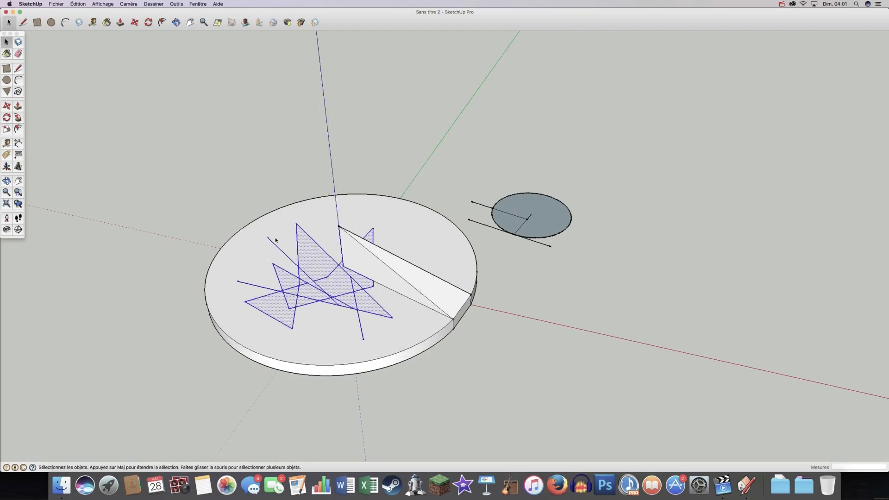
{"action": "middle_click_drag", "start_coordinate": [308, 302], "coordinate": [261, 265]}
{"action": "middle_click_drag", "start_coordinate": [341, 250], "coordinate": [443, 241]}
{"action": "scroll", "coordinate": [361, 267], "scroll_direction": "up", "scroll_amount": 5}
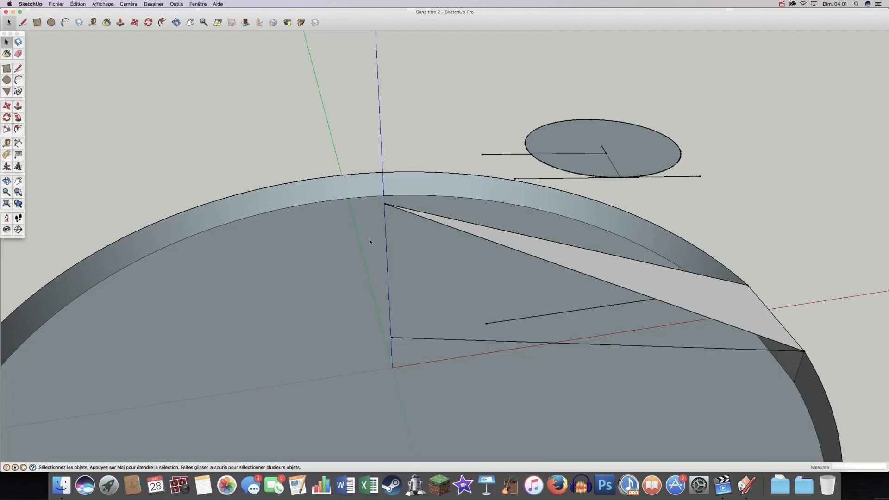
{"action": "left_click", "coordinate": [69, 3]}
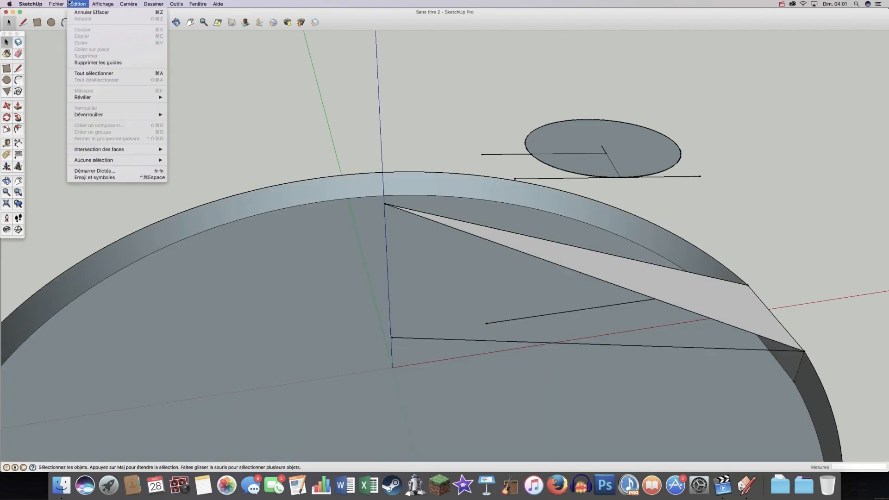
{"action": "left_click", "coordinate": [76, 12]}
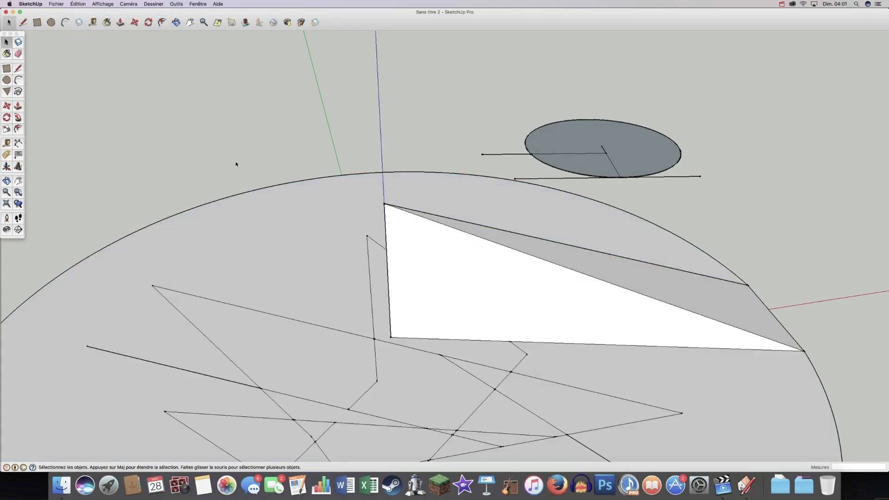
{"action": "scroll", "coordinate": [235, 163], "scroll_direction": "down", "scroll_amount": 6}
{"action": "middle_click_drag", "start_coordinate": [296, 287], "coordinate": [312, 332]}
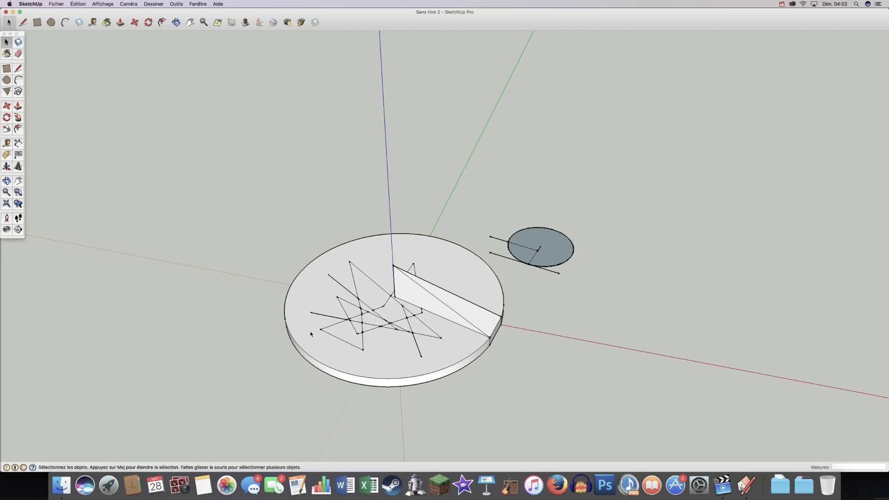
{"action": "middle_click_drag", "start_coordinate": [391, 369], "coordinate": [421, 134]}
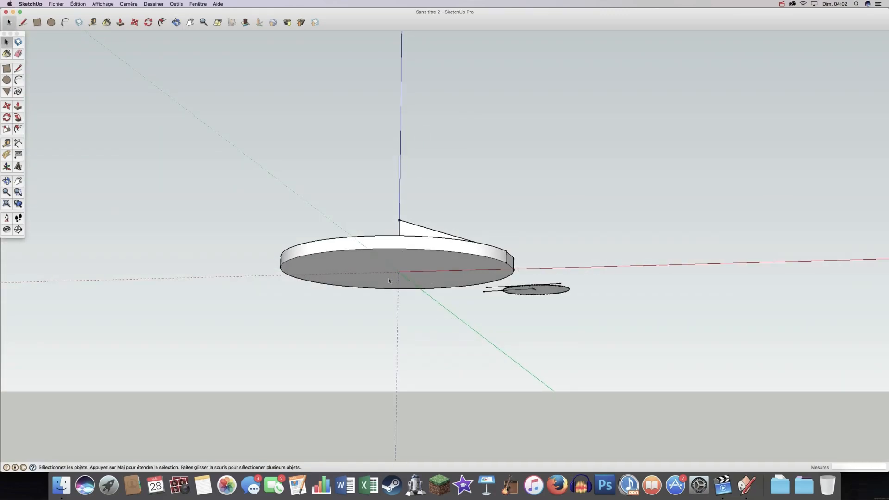
{"action": "mouse_move", "coordinate": [379, 197]}
{"action": "middle_mouse_down"}
{"action": "mouse_move", "coordinate": [438, 414]}
{"action": "mouse_move", "coordinate": [545, 250]}
{"action": "middle_mouse_up"}
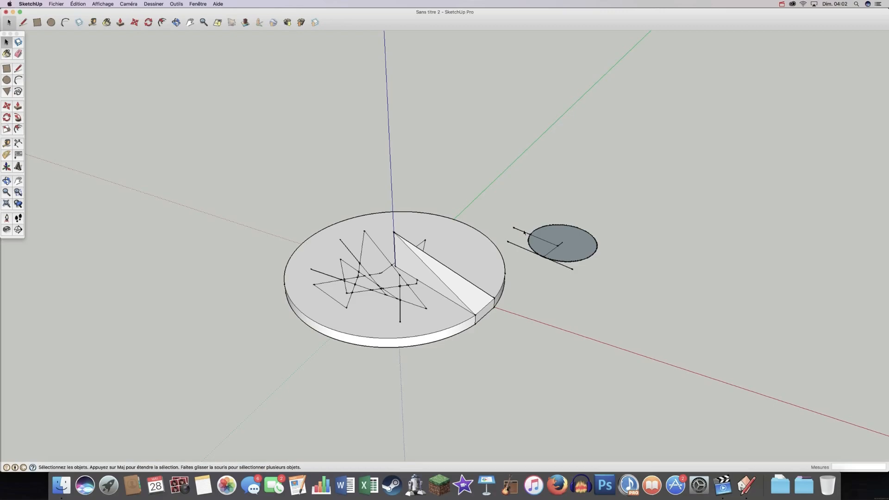
Draw a 700 mm line parallel to the red axis in the empty space behind the disc
{"action": "left_click", "coordinate": [21, 72]}
{"action": "left_click", "coordinate": [304, 158]}
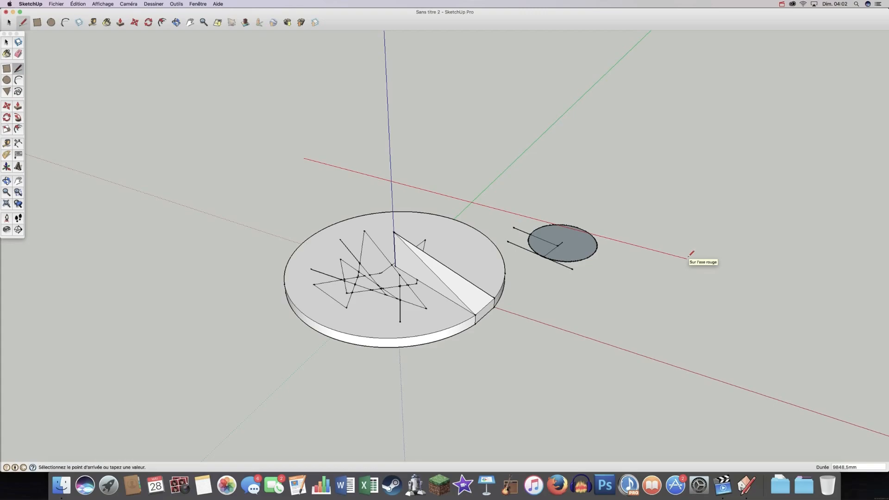
{"action": "key", "text": "shift"}
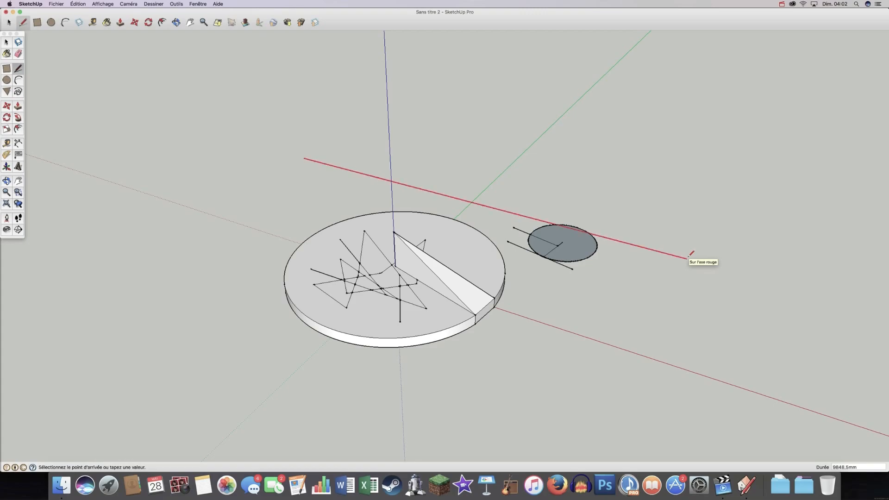
{"action": "type", "text": "700"}
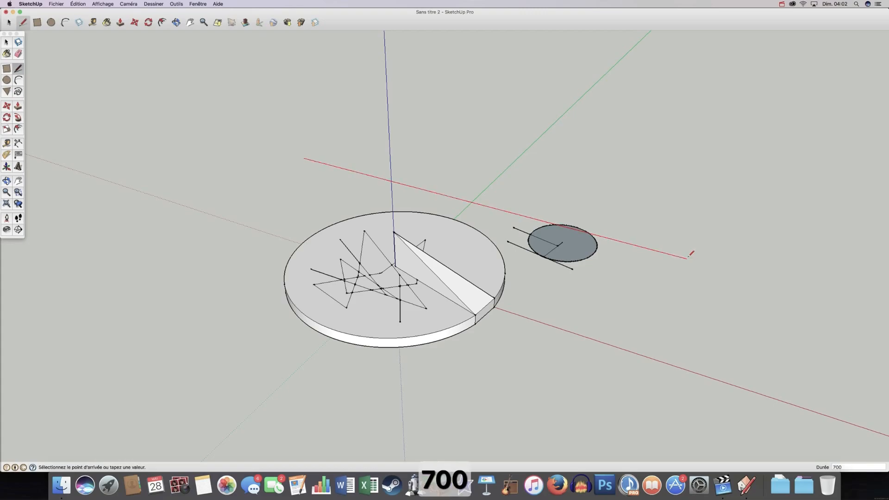
{"action": "key", "text": "Return"}
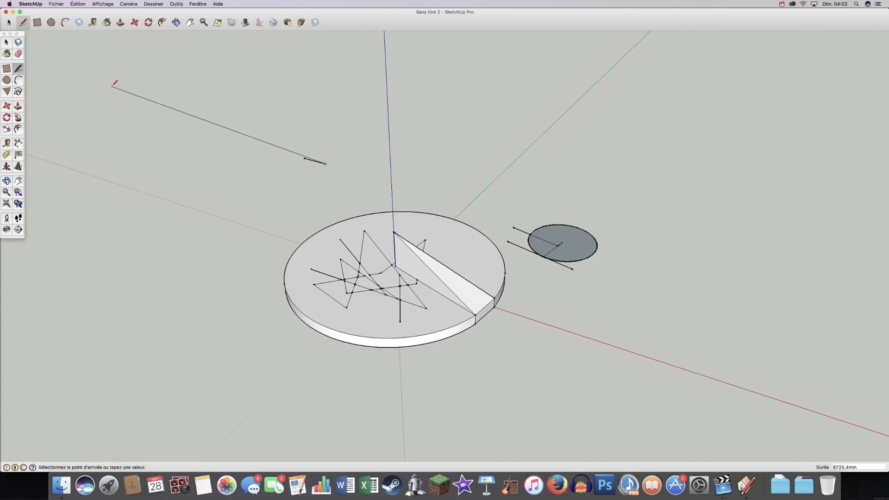
{"action": "left_click", "coordinate": [6, 42]}
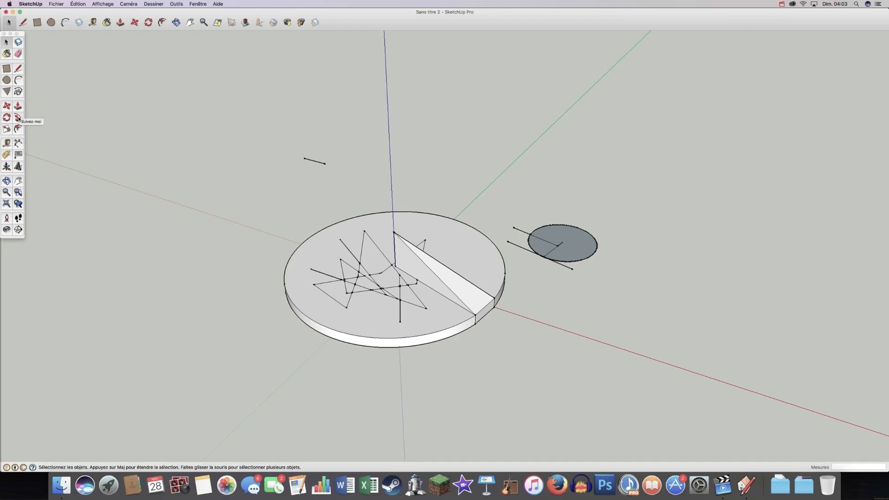
{"action": "left_click", "coordinate": [346, 319]}
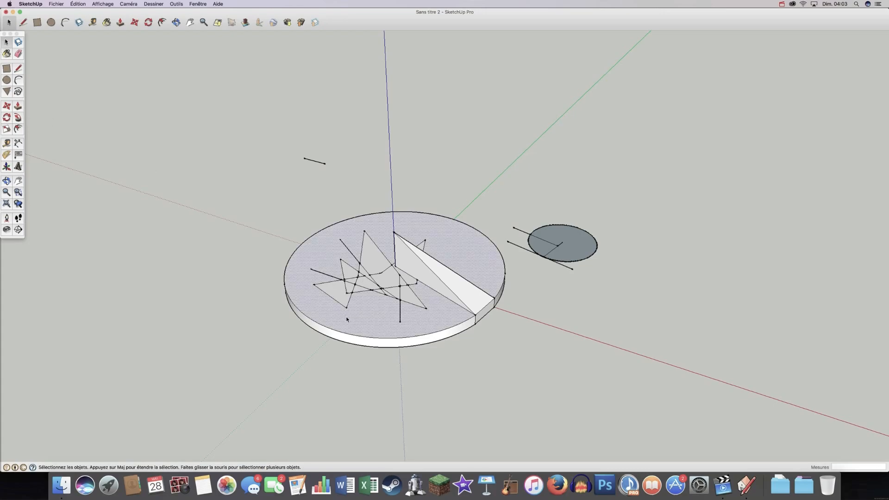
{"action": "left_click", "coordinate": [18, 105]}
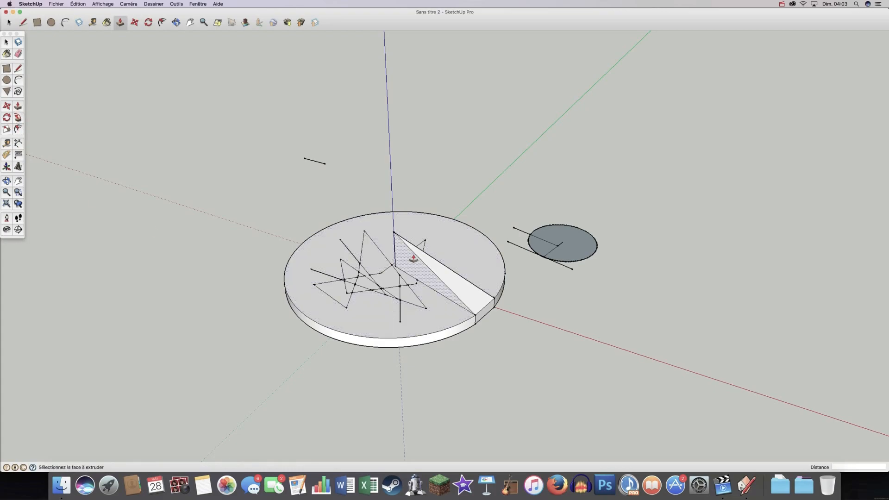
{"action": "left_click", "coordinate": [6, 43]}
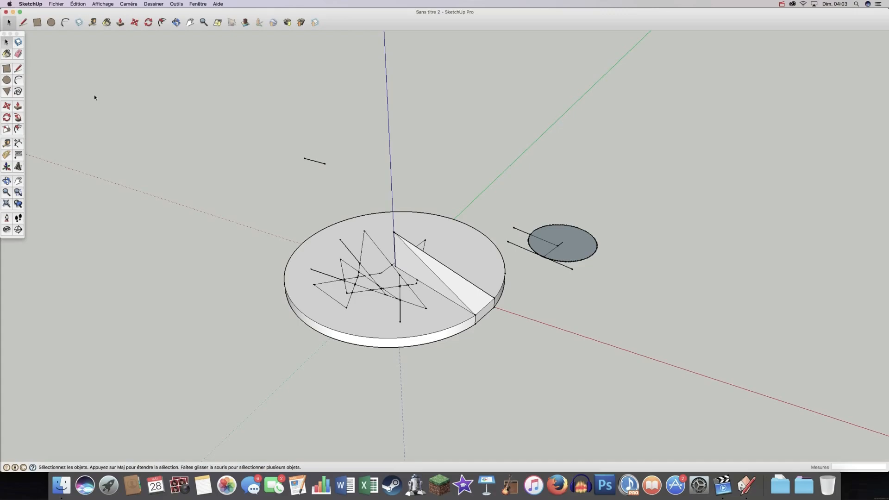
{"action": "middle_click_drag", "start_coordinate": [273, 229], "coordinate": [270, 198]}
{"action": "key", "text": "space"}
{"action": "left_click", "coordinate": [18, 68]}
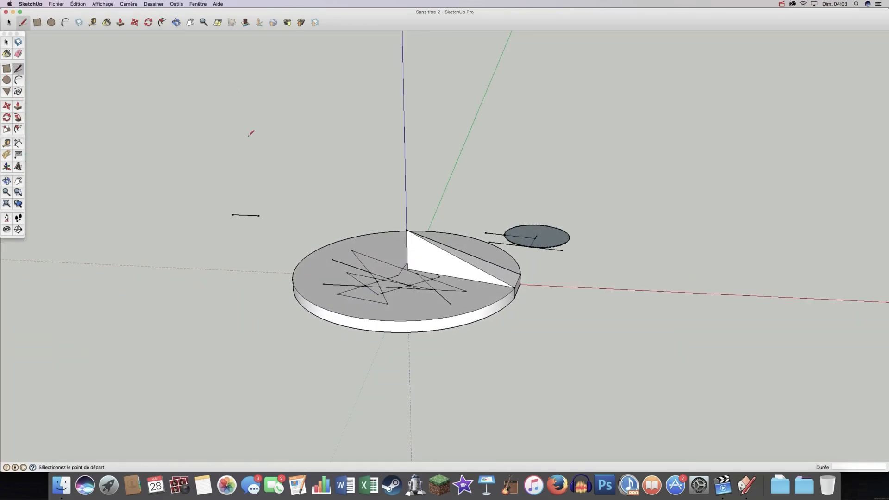
{"action": "middle_click_drag", "start_coordinate": [217, 233], "coordinate": [328, 163]}
{"action": "left_click", "coordinate": [7, 42]}
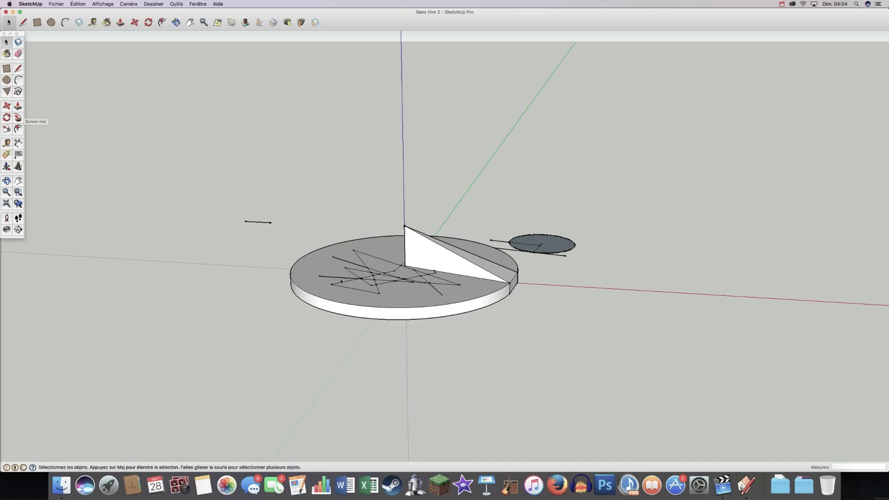
Draw a rectangle about 2497 by 1743 mm on the ground beside the disc, in front of the red axis
{"action": "left_click", "coordinate": [6, 68]}
{"action": "left_click", "coordinate": [562, 296]}
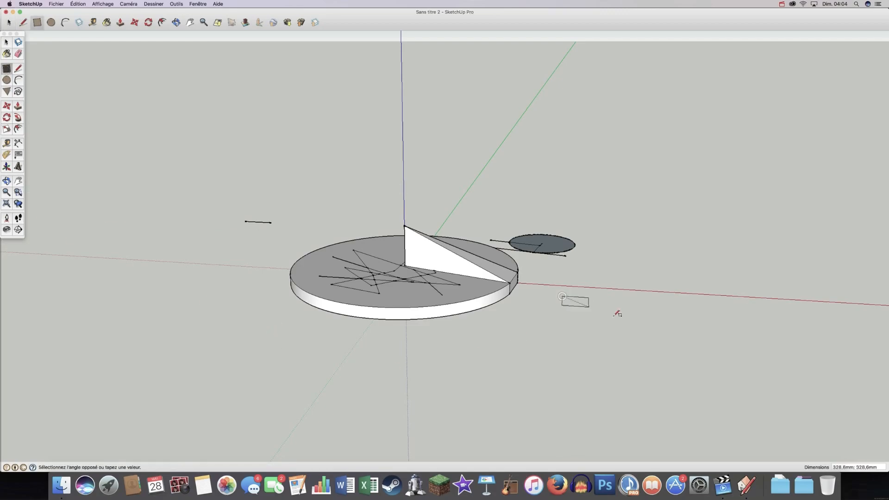
{"action": "left_click", "coordinate": [733, 349]}
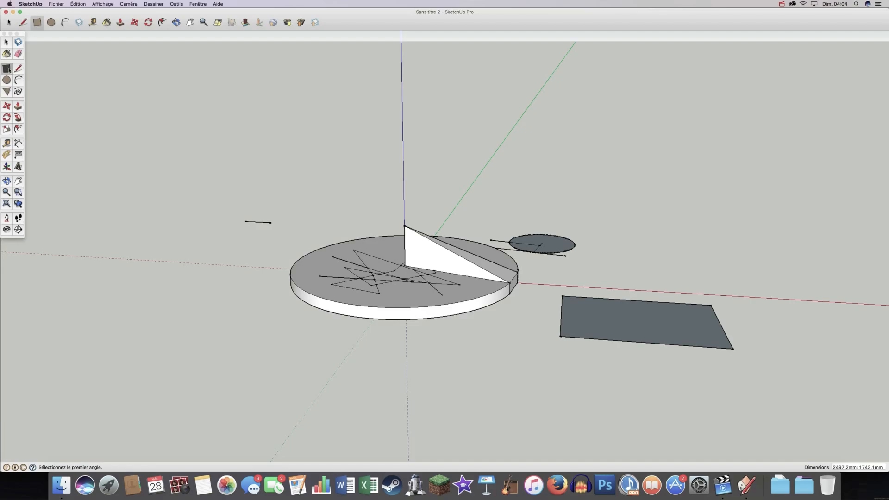
Extrude the rectangle upward by 200 mm with Push/Pull to form a flat slab
{"action": "left_click", "coordinate": [18, 105]}
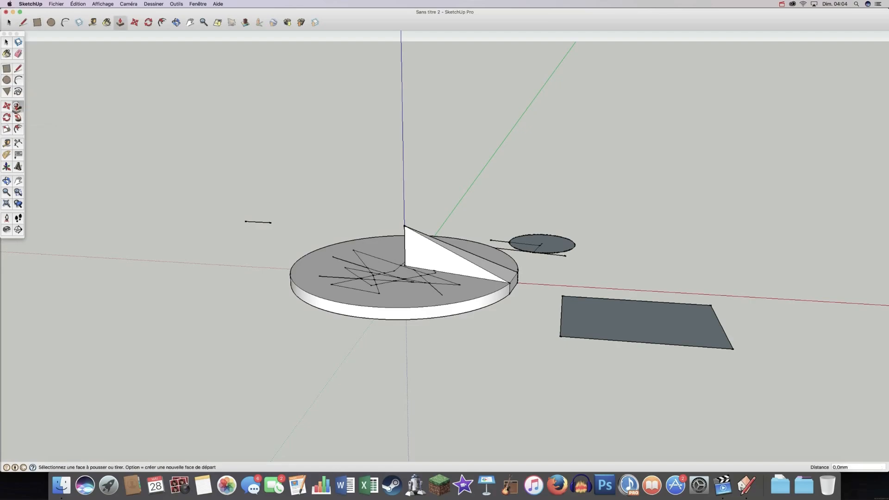
{"action": "left_click", "coordinate": [627, 318]}
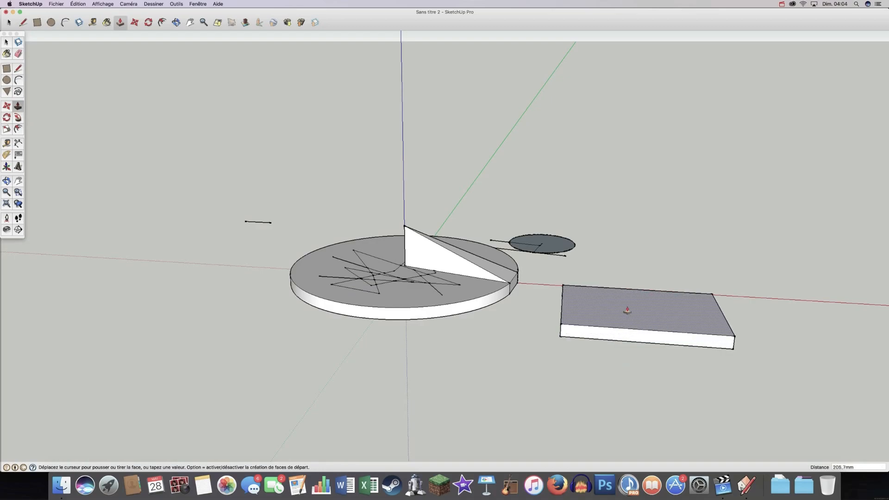
{"action": "type", "text": "200"}
{"action": "key", "text": "Return"}
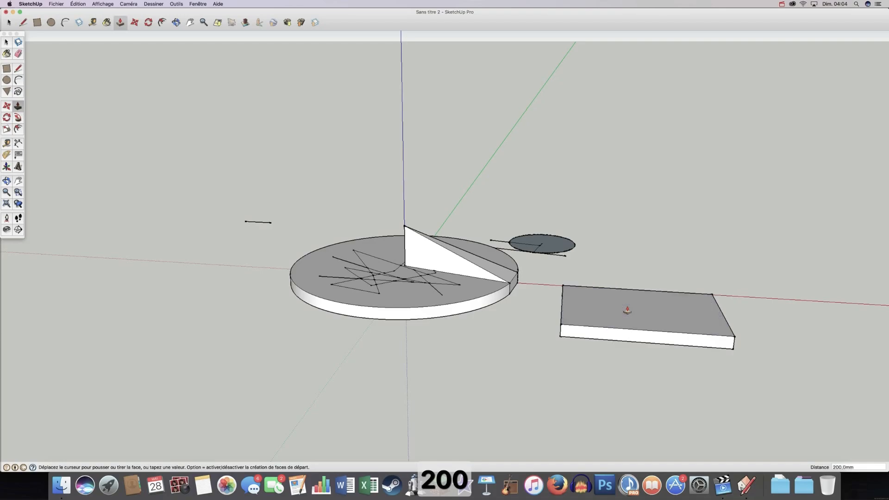
{"action": "middle_click_drag", "start_coordinate": [654, 369], "coordinate": [694, 339]}
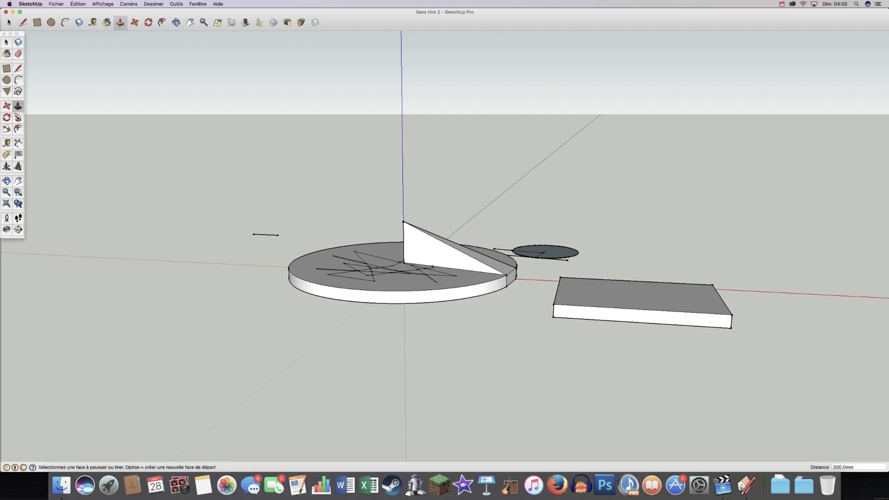
{"action": "left_click", "coordinate": [6, 42]}
{"action": "middle_click_drag", "start_coordinate": [591, 228], "coordinate": [596, 274]}
{"action": "scroll", "coordinate": [737, 363], "scroll_direction": "up", "scroll_amount": 2}
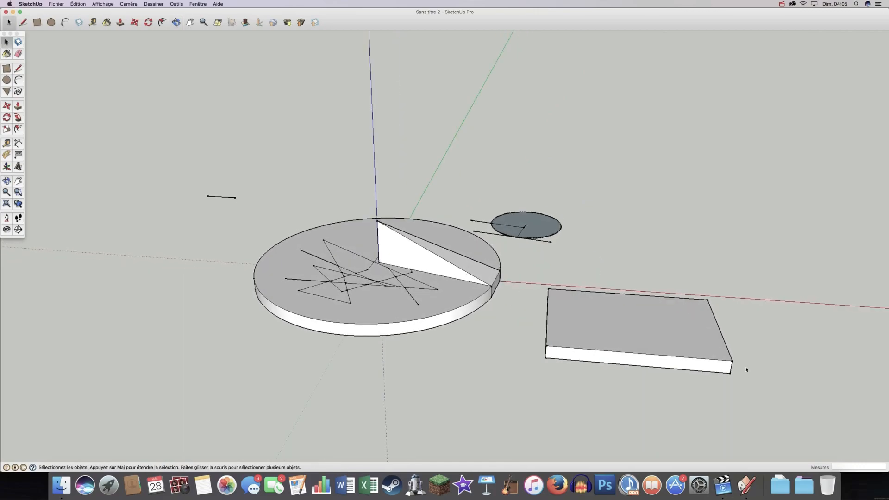
{"action": "scroll", "coordinate": [743, 367], "scroll_direction": "up", "scroll_amount": 2}
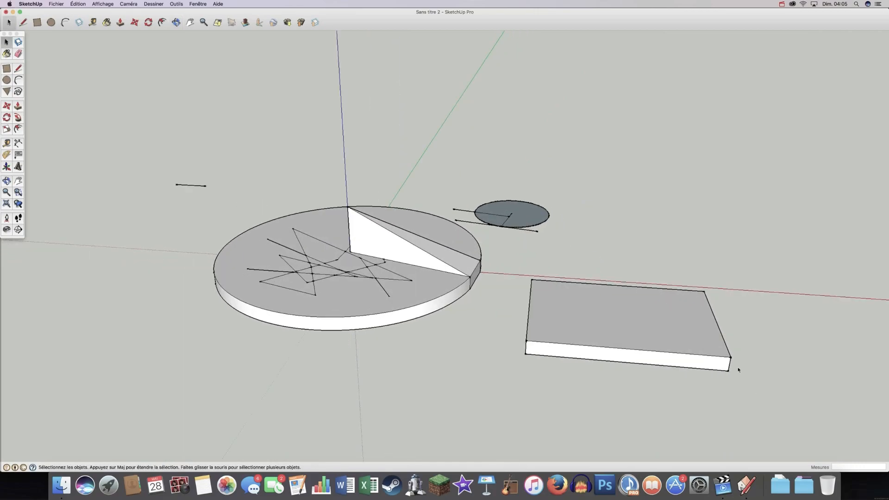
{"action": "middle_click_drag", "start_coordinate": [434, 190], "coordinate": [451, 199]}
{"action": "middle_click_drag", "start_coordinate": [443, 165], "coordinate": [443, 194]}
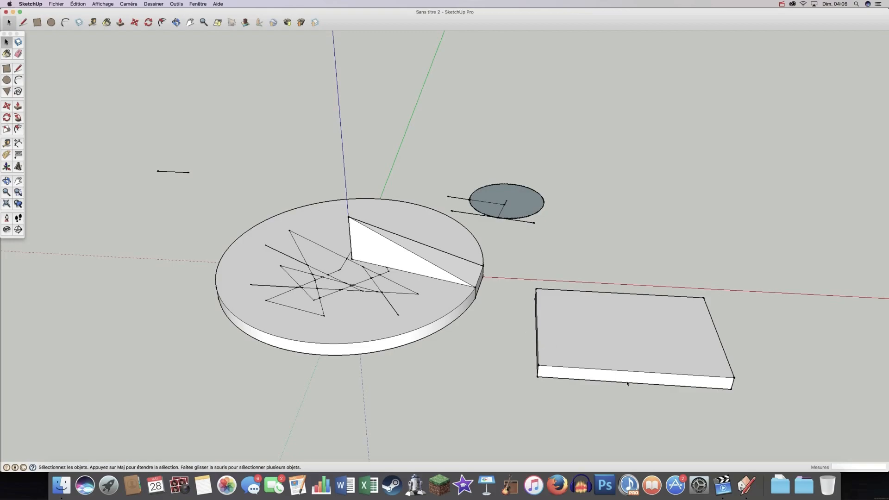
{"action": "middle_click_drag", "start_coordinate": [504, 332], "coordinate": [439, 316]}
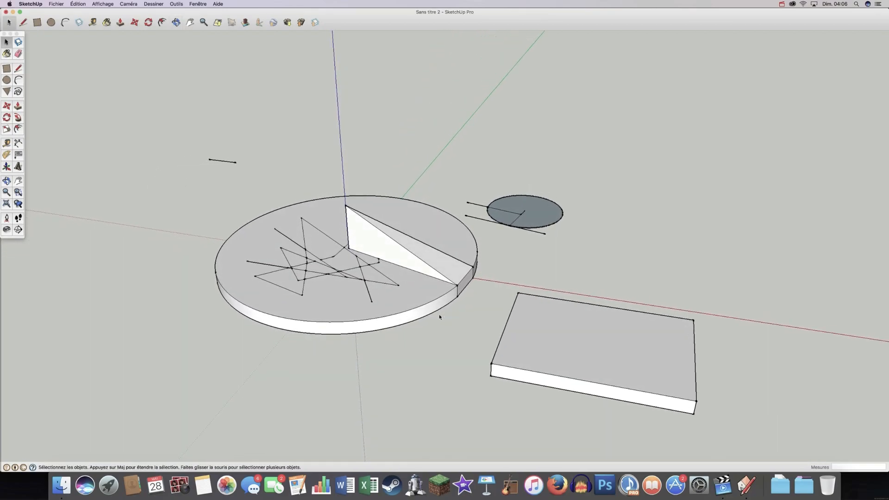